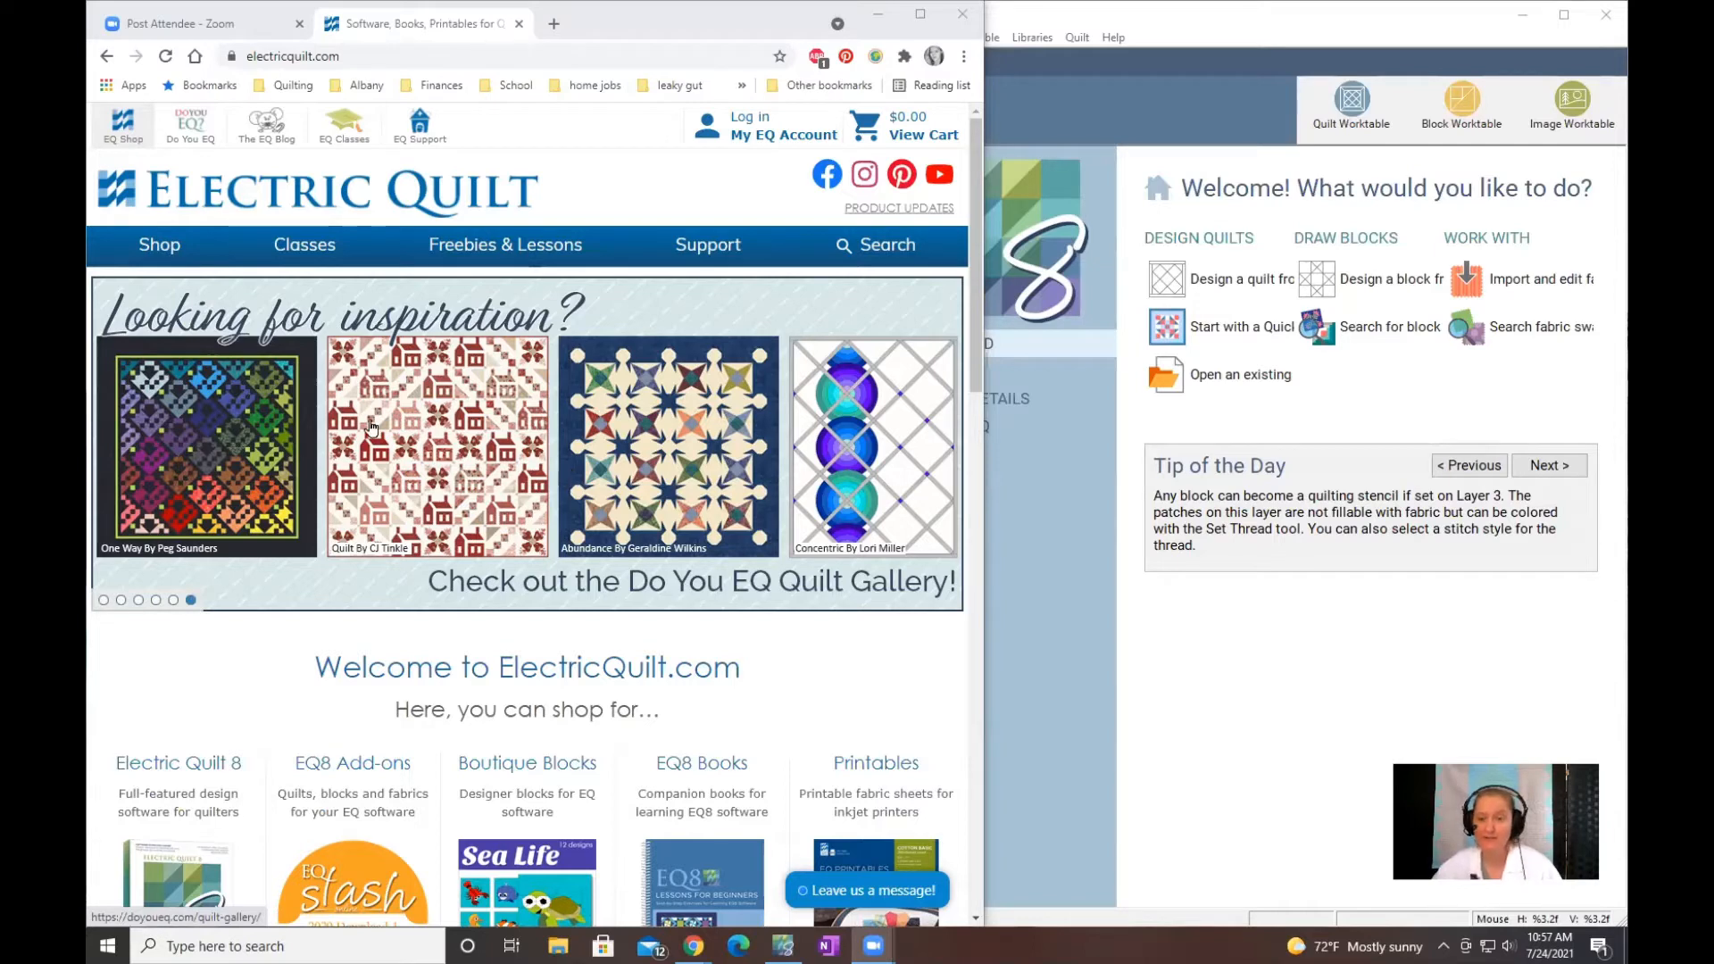
# Step: Open the EQ Fabric of the Month downloads page and download the Windows installer for the July 2018 Lottie Ruth collection
pyautogui.click(506, 255)
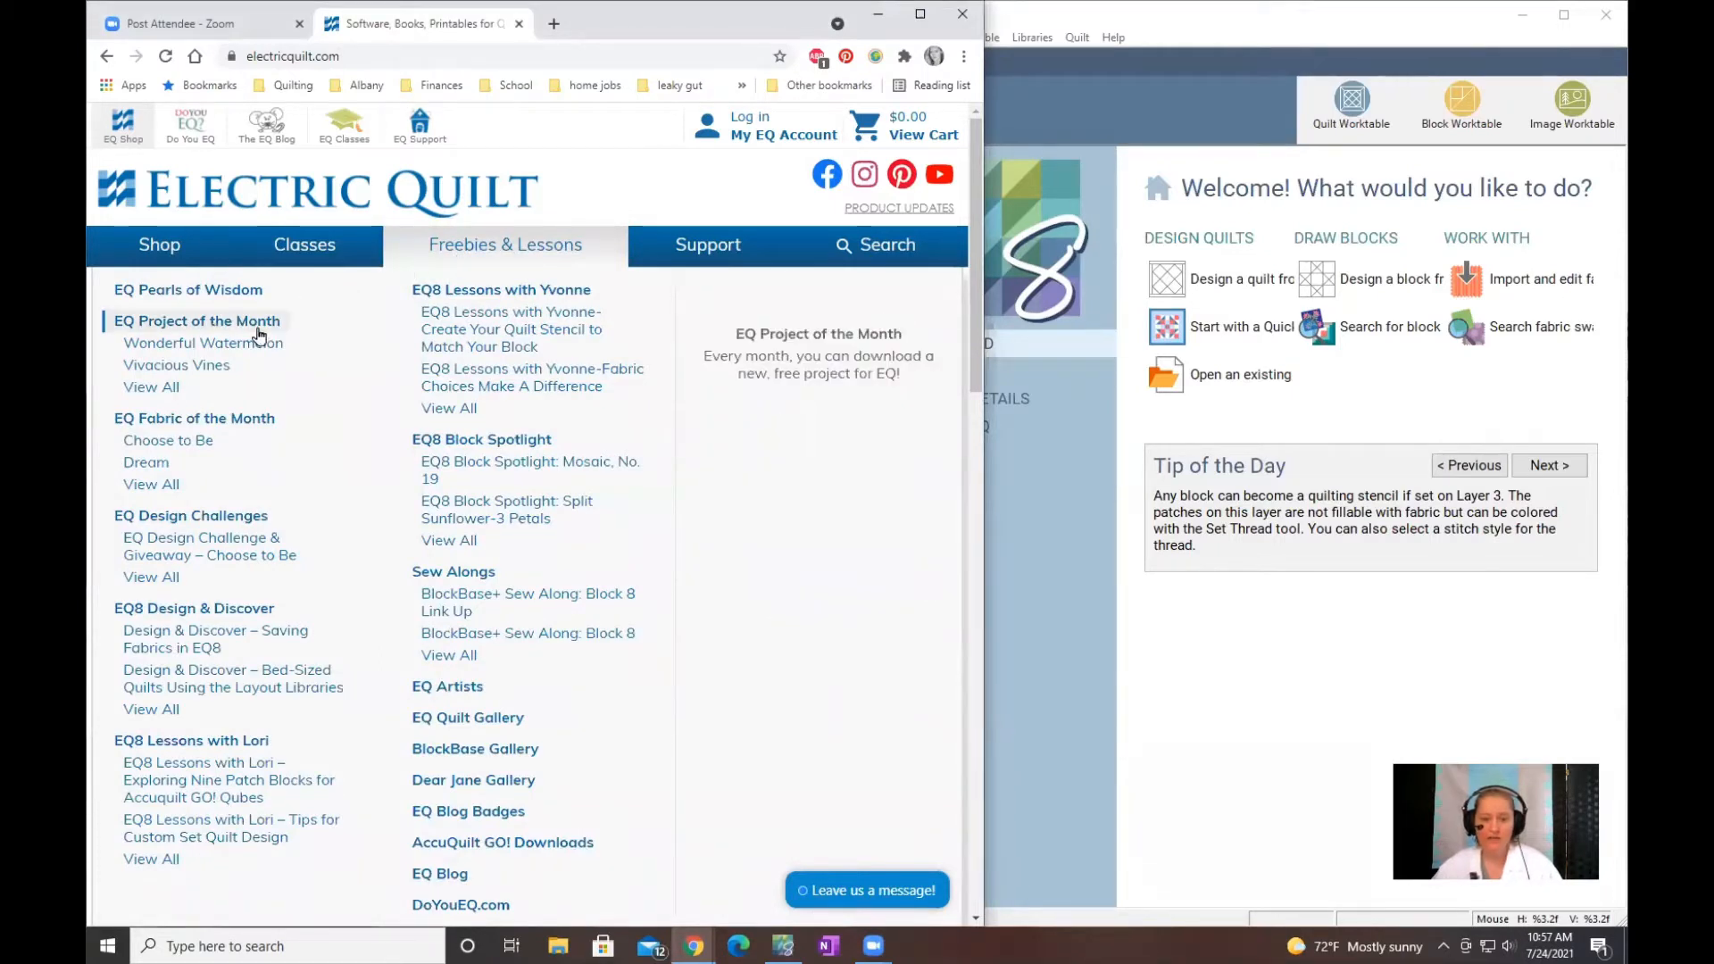
pyautogui.click(219, 426)
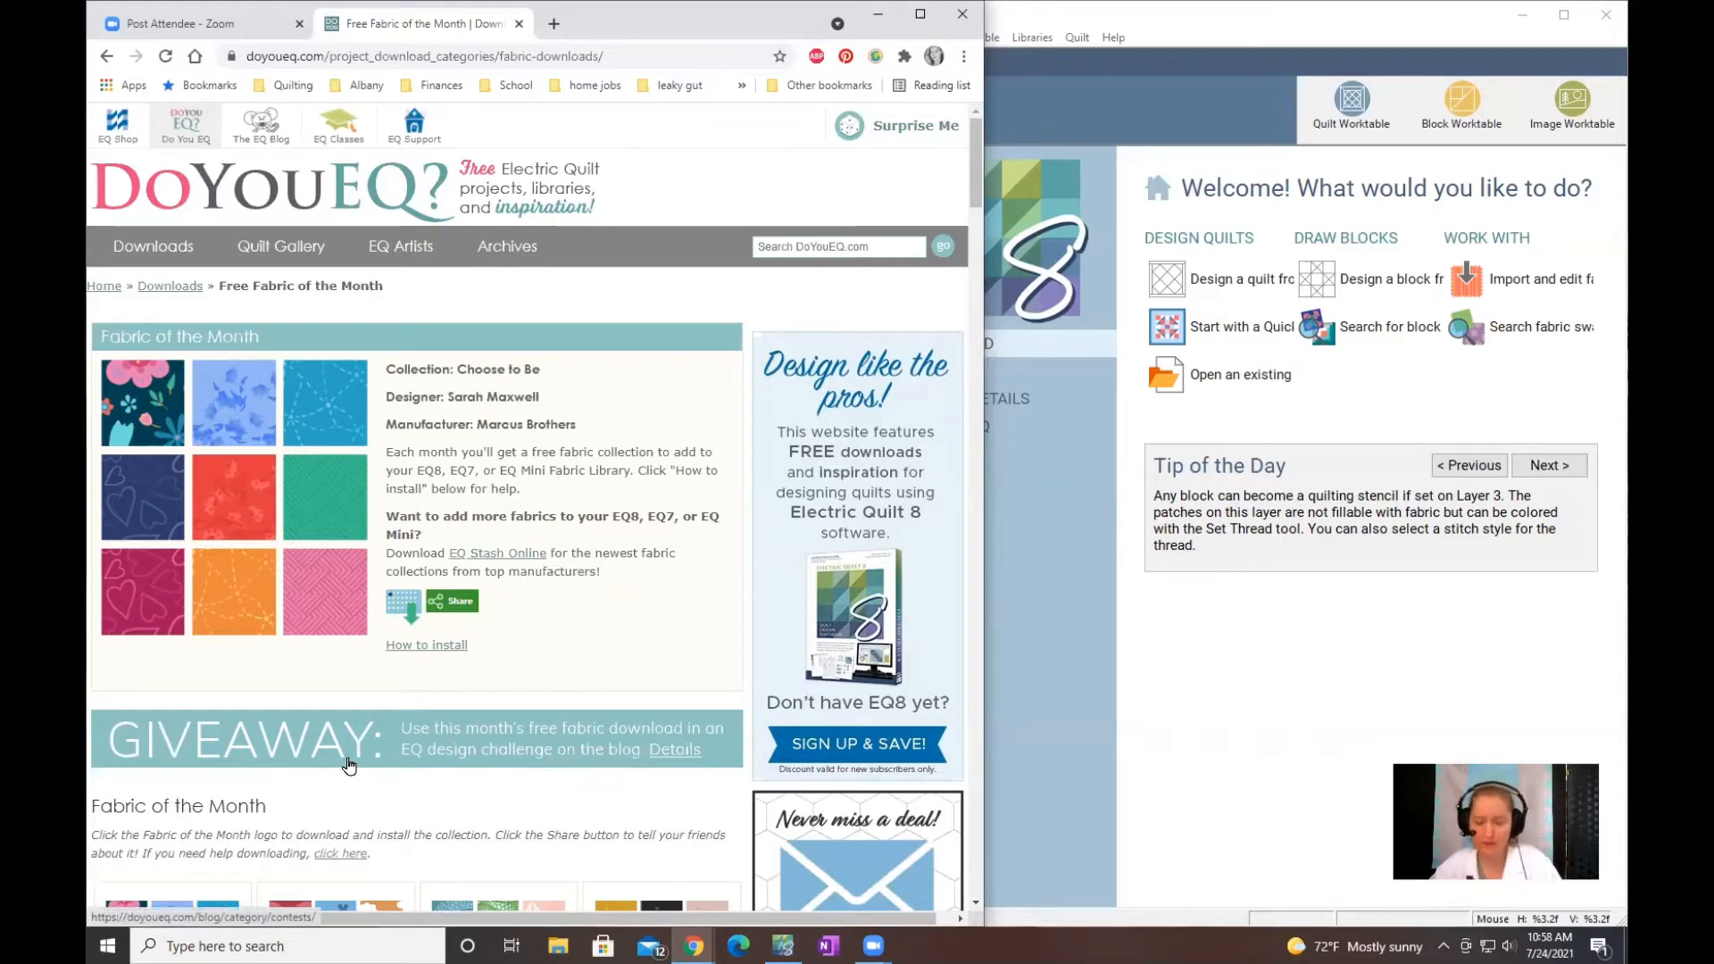
pyautogui.scroll(-3, 443, 765)
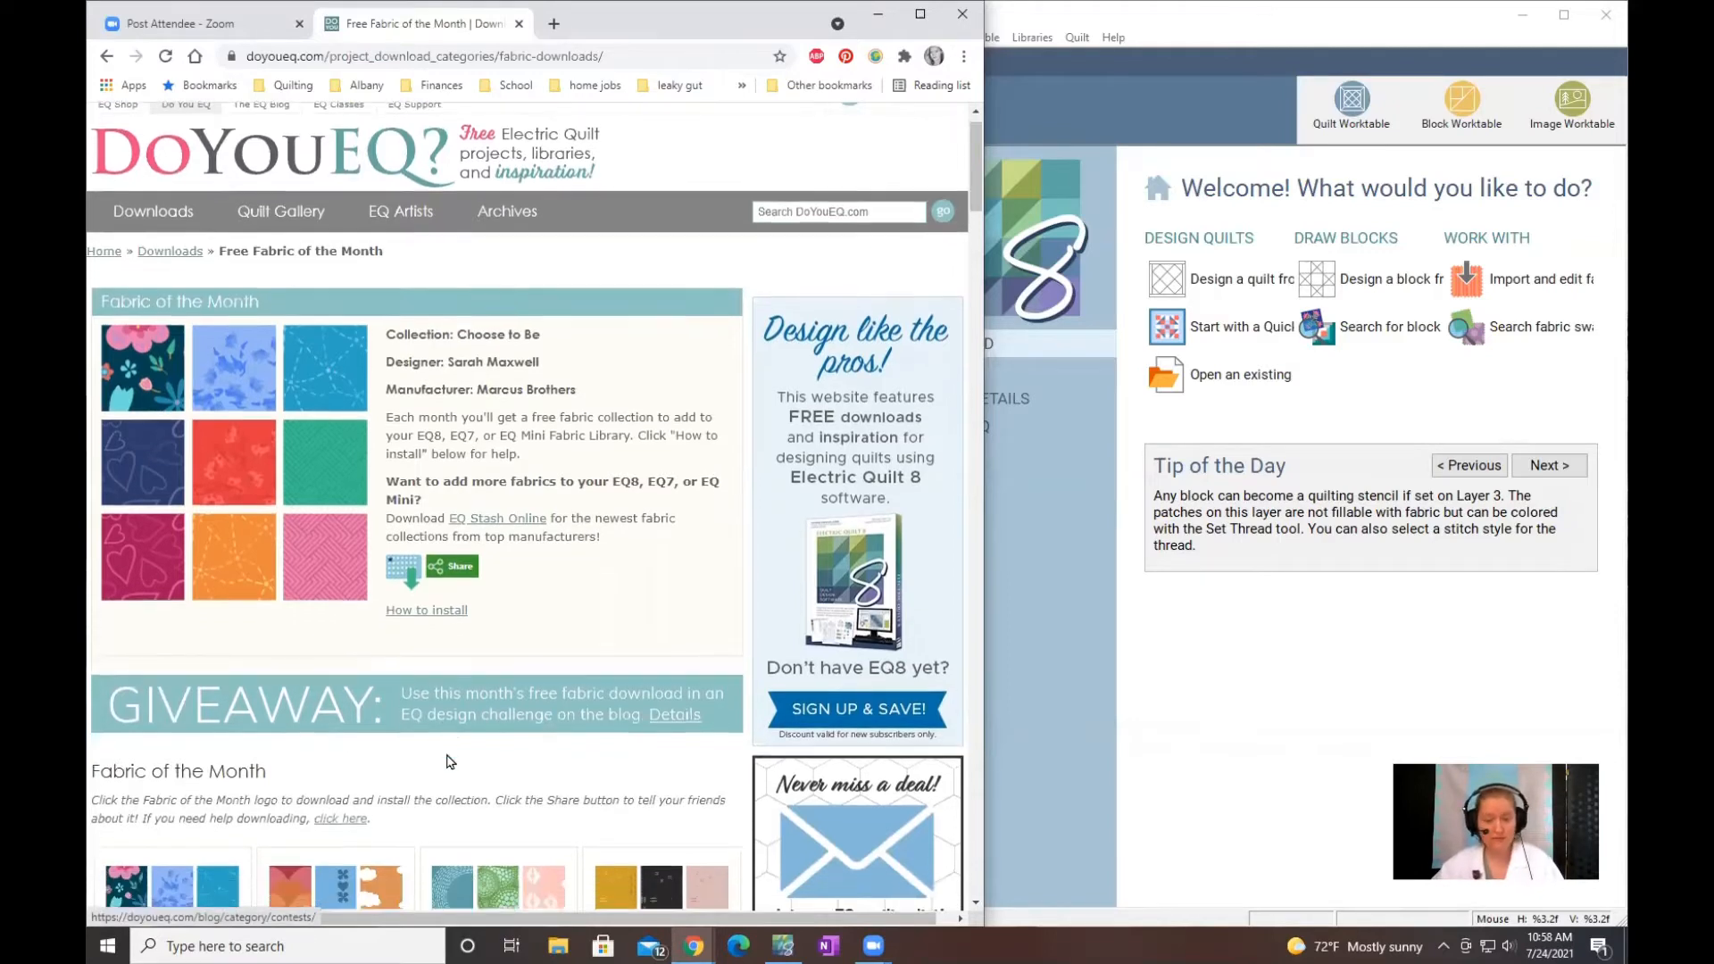
pyautogui.scroll(-4, 447, 757)
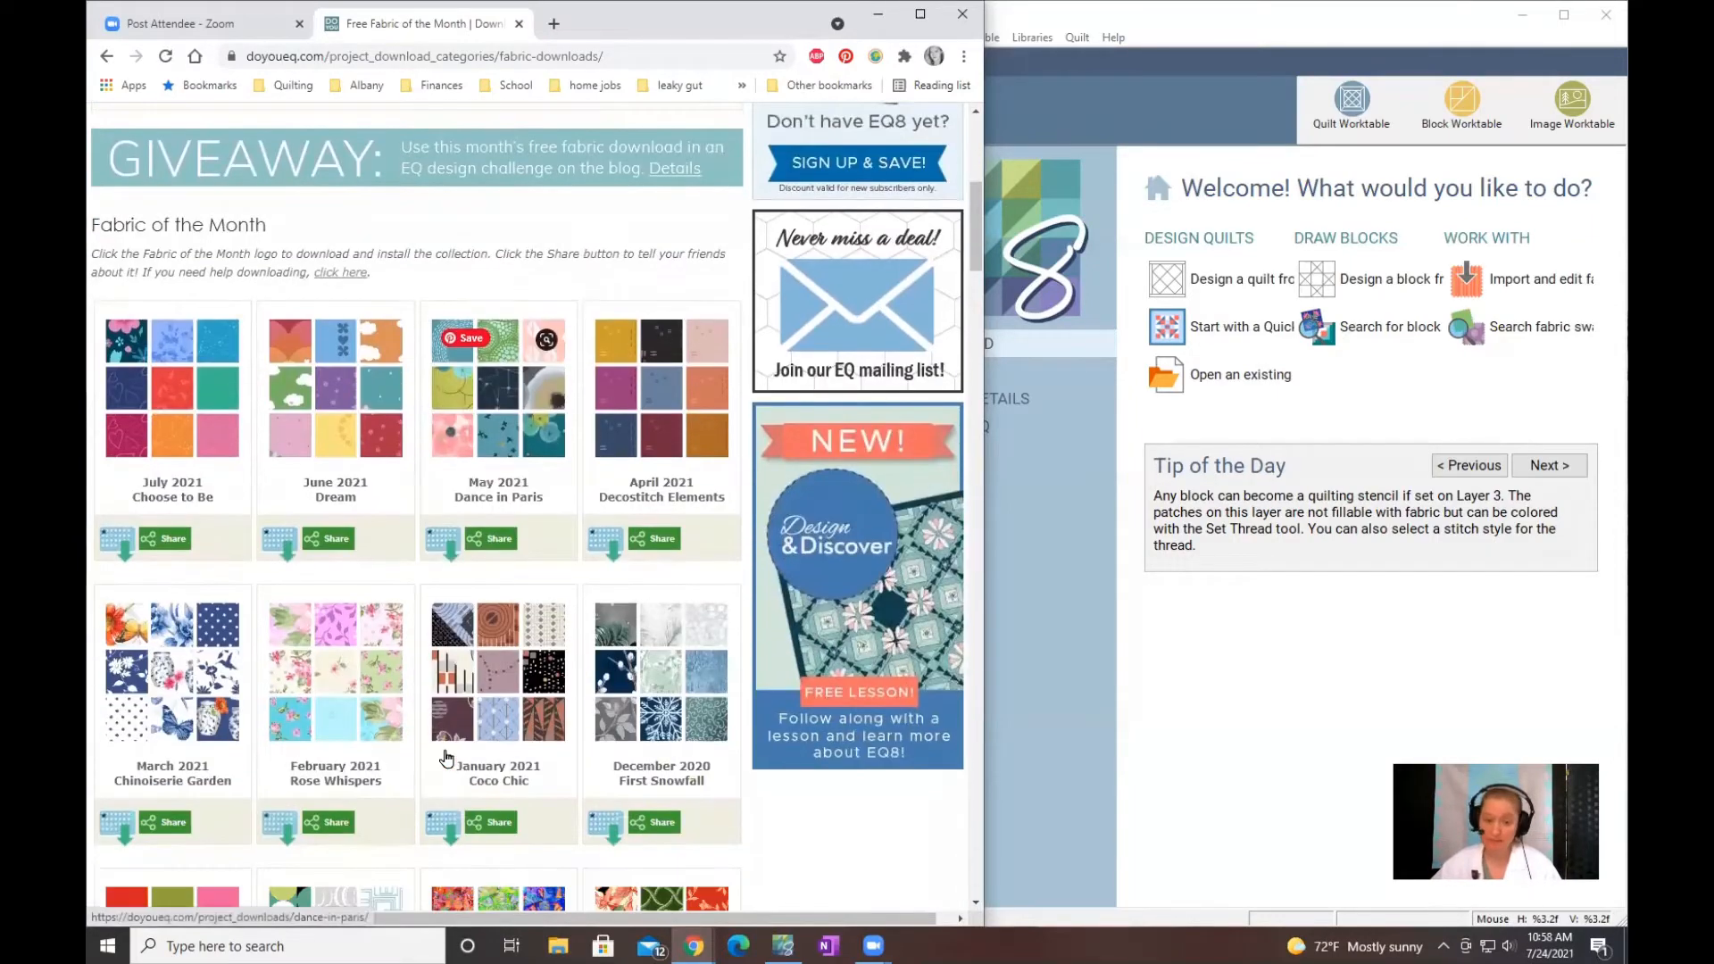
pyautogui.scroll(-5, 448, 755)
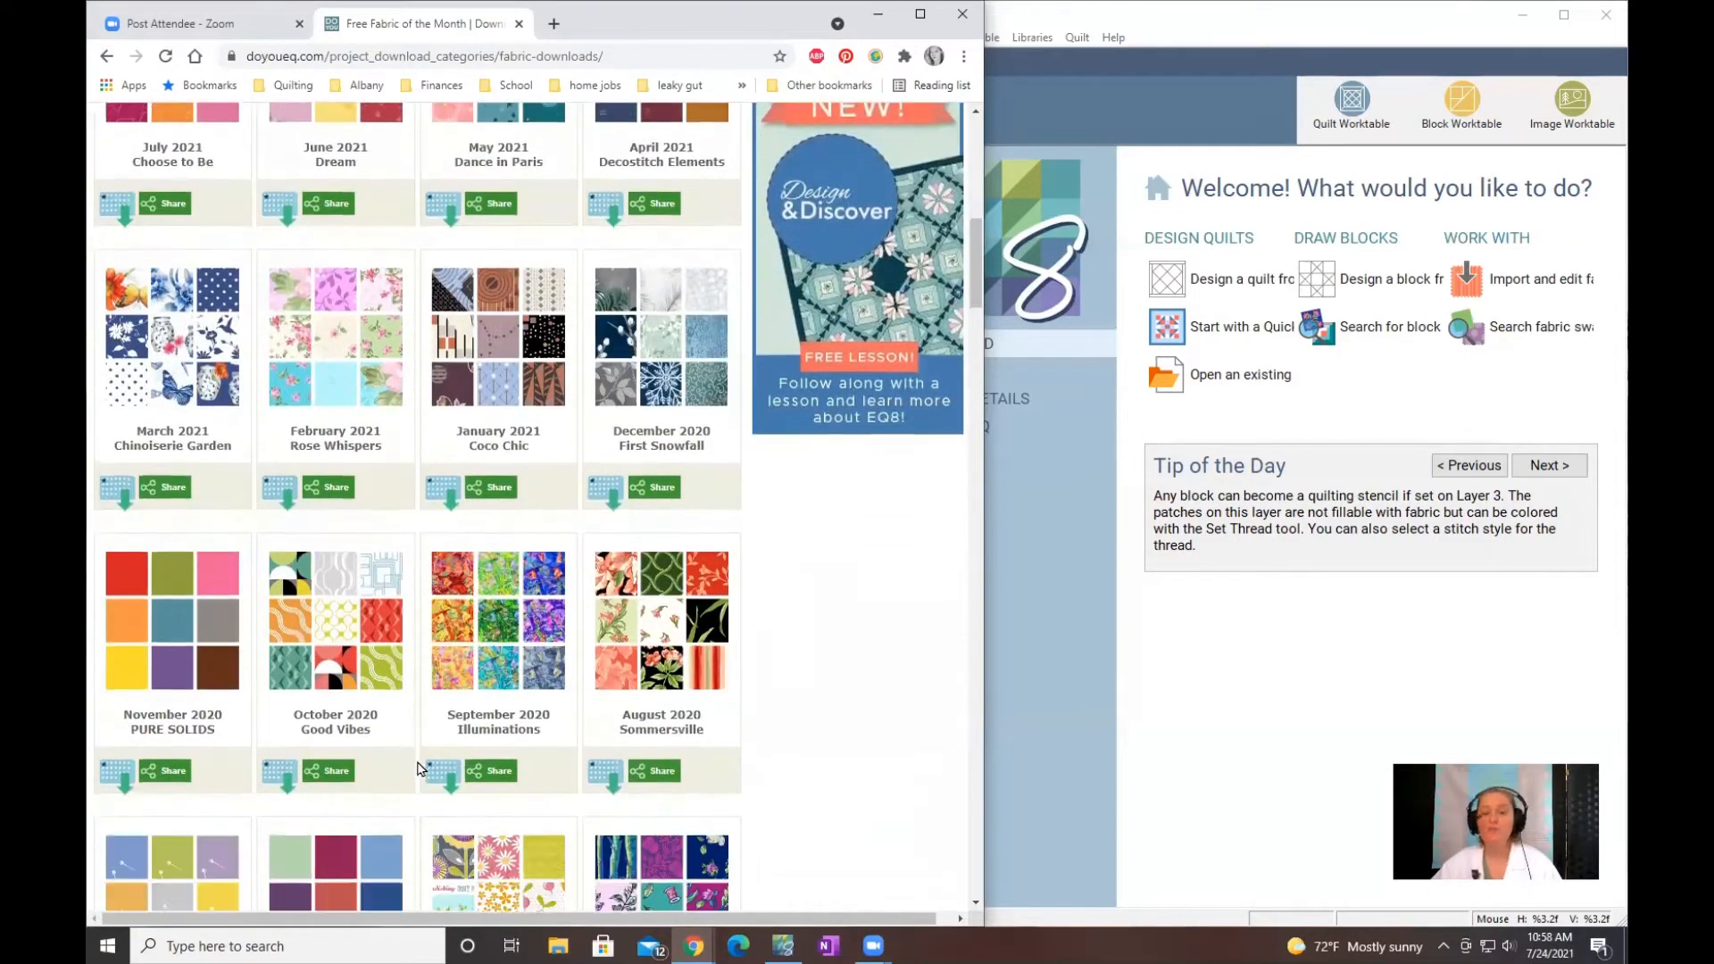
pyautogui.scroll(-5, 415, 770)
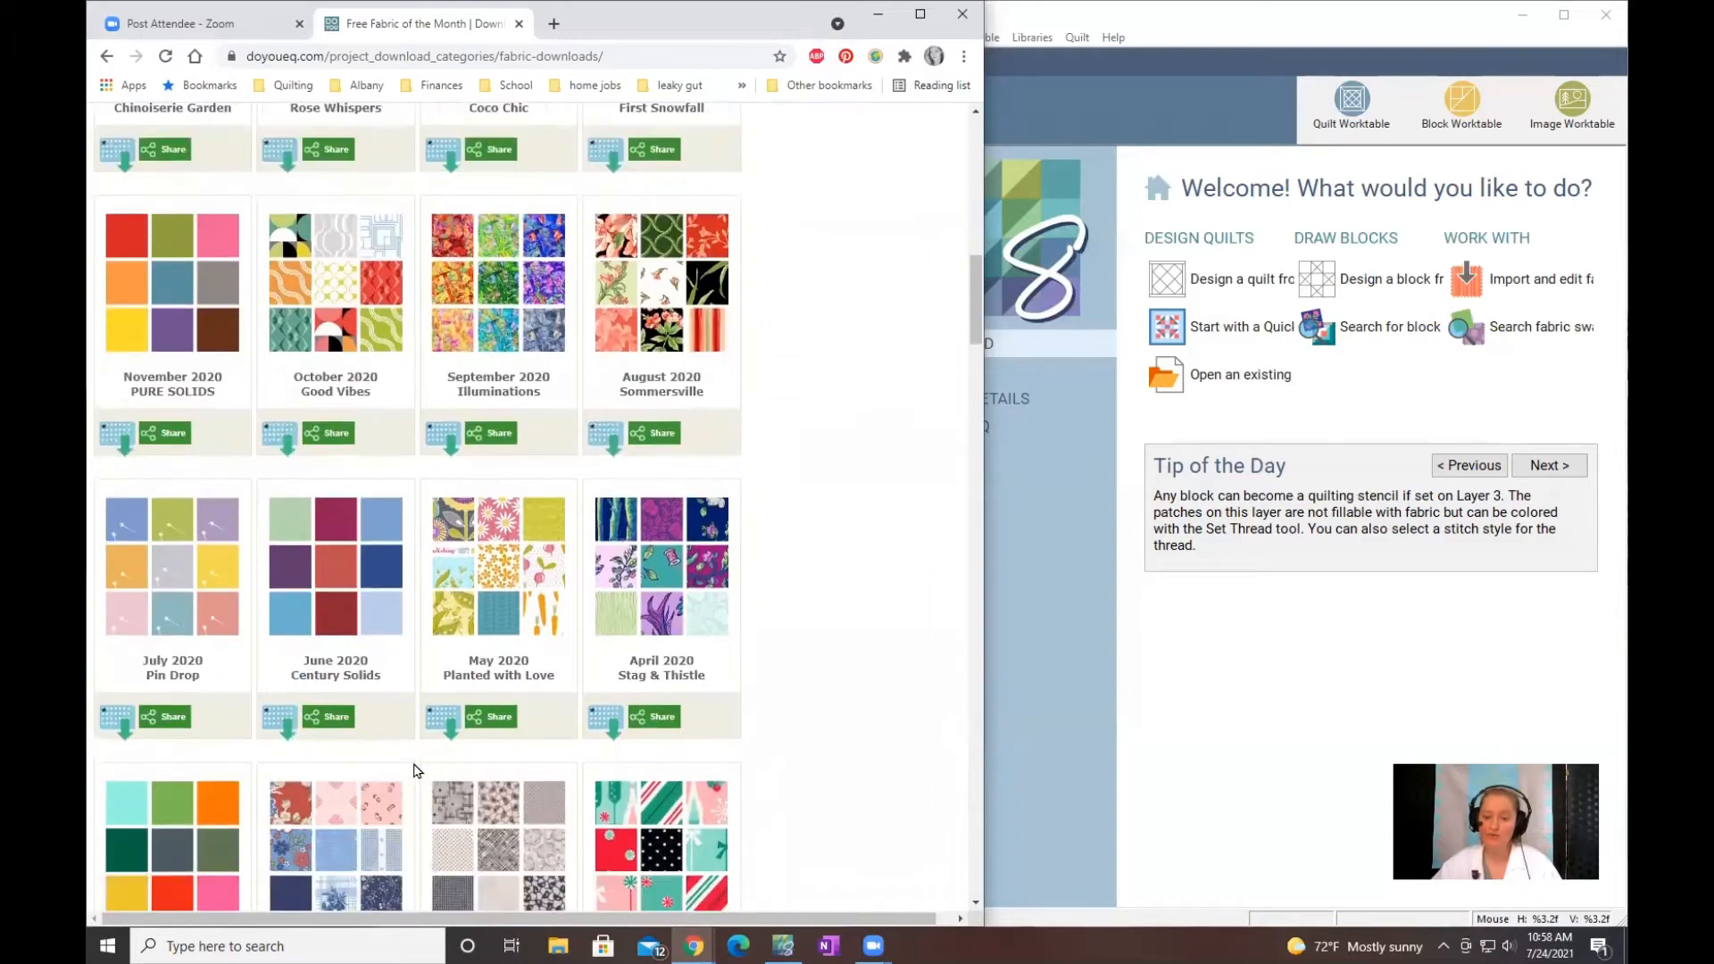
pyautogui.scroll(-6, 414, 770)
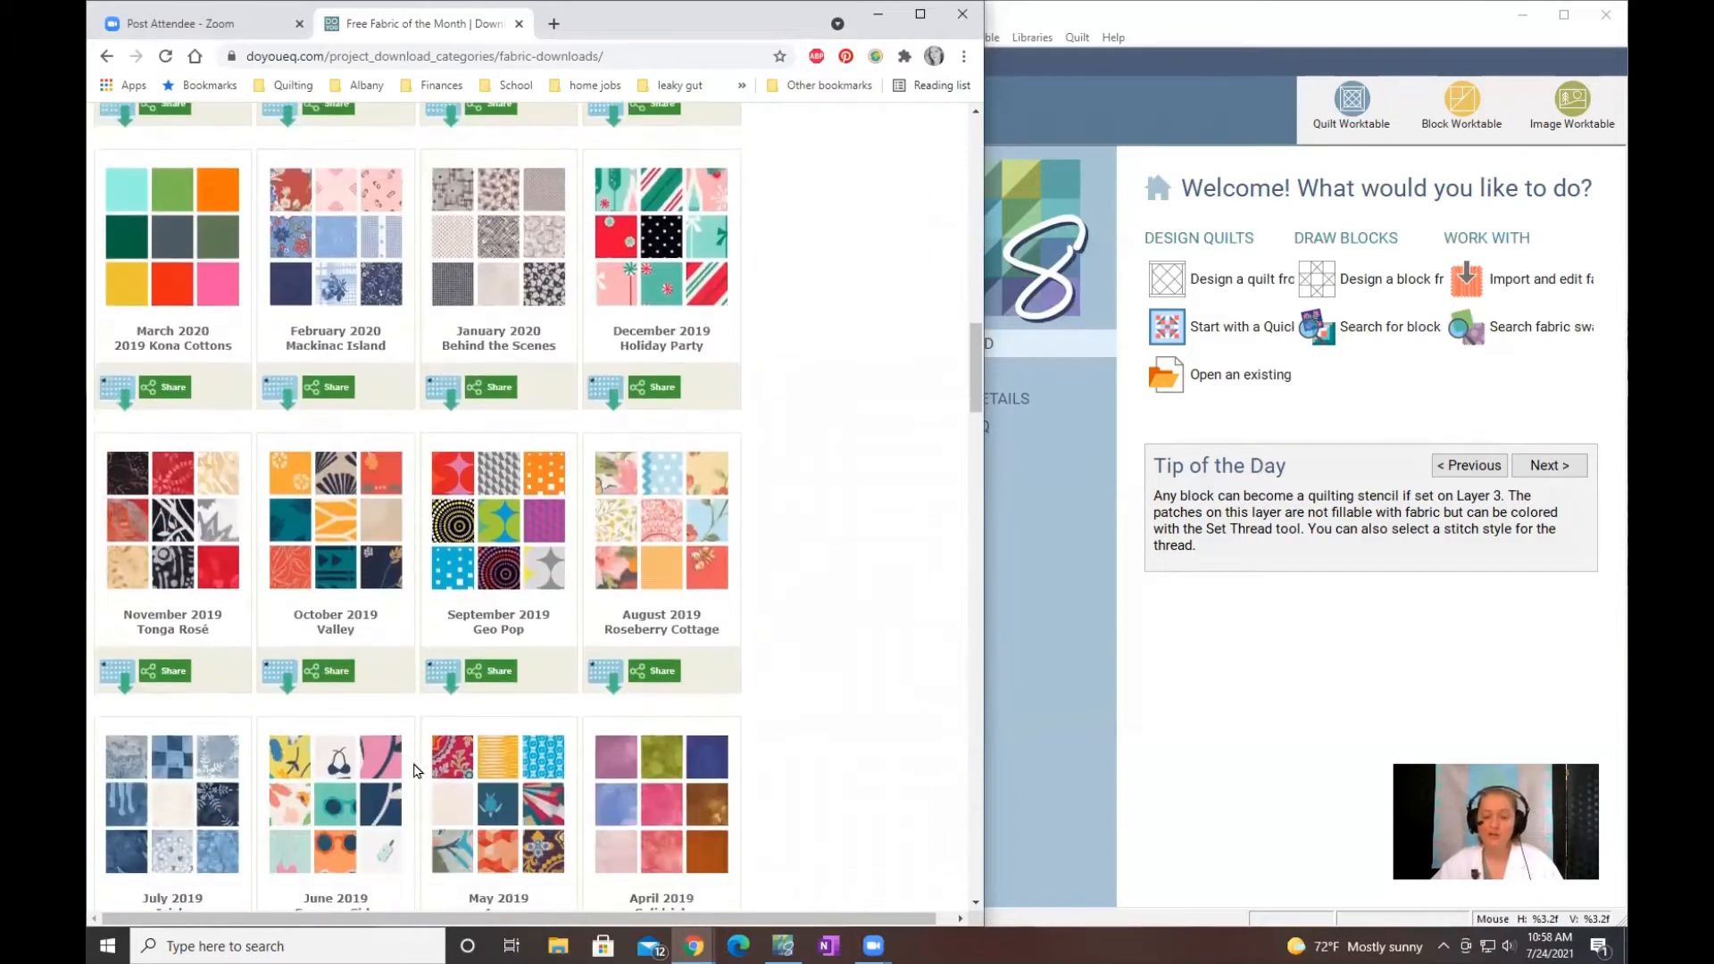
pyautogui.scroll(-3, 415, 771)
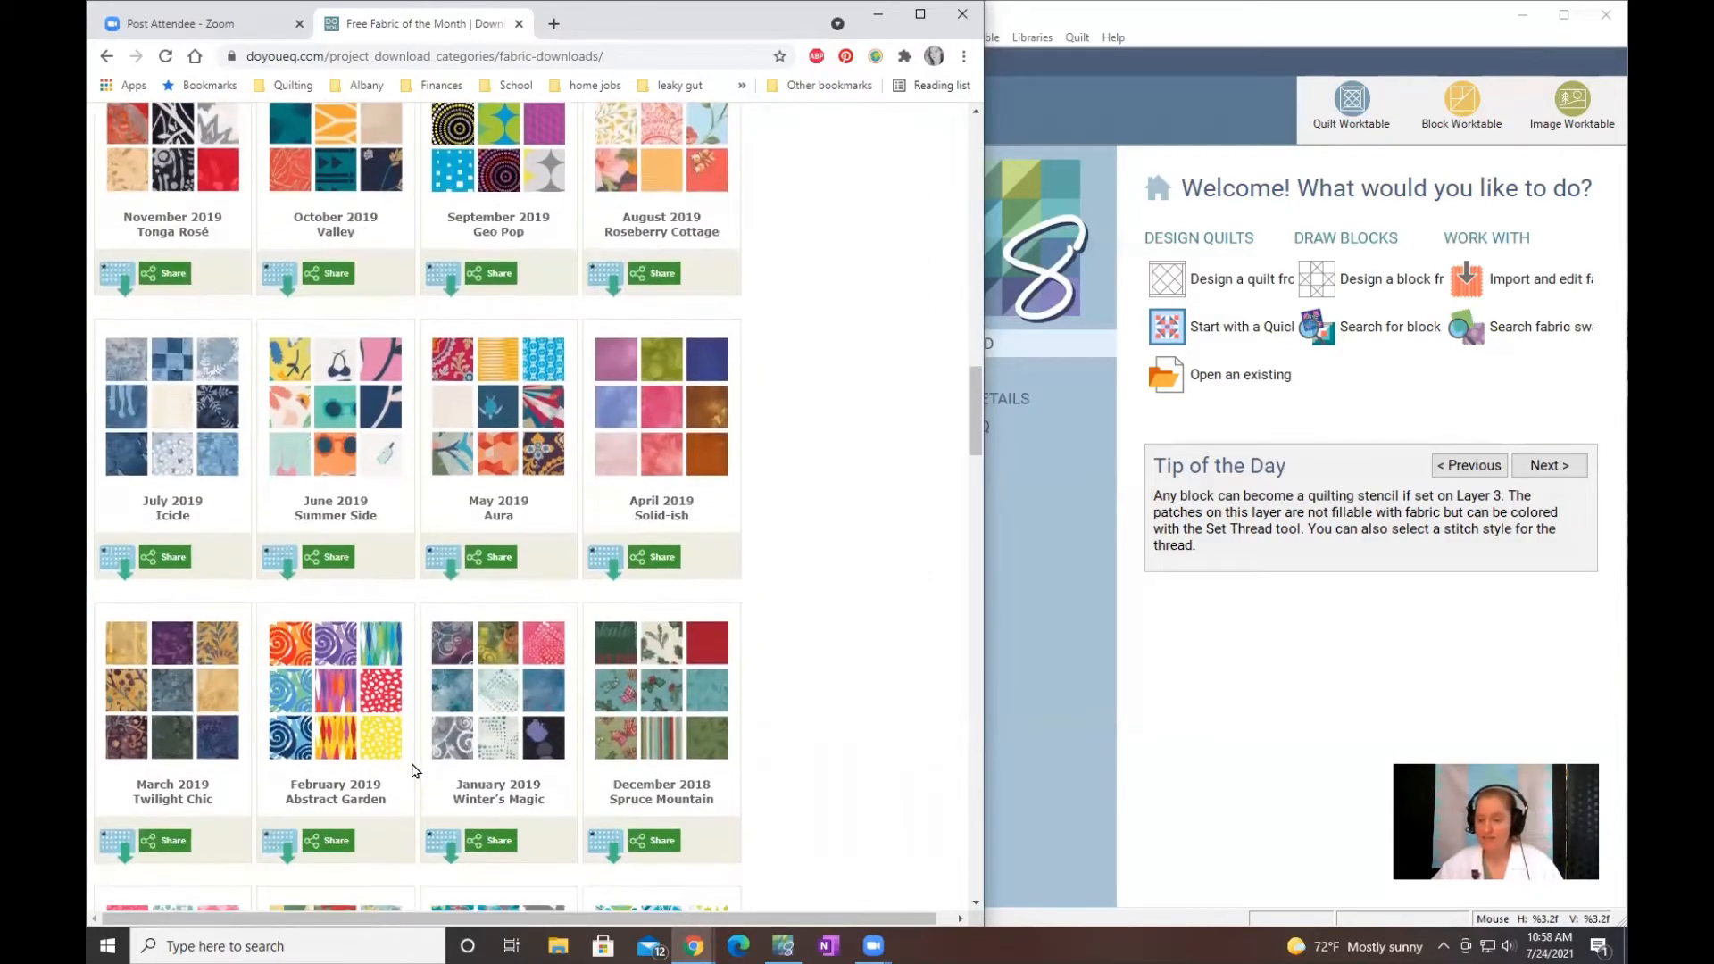
pyautogui.scroll(-3, 415, 772)
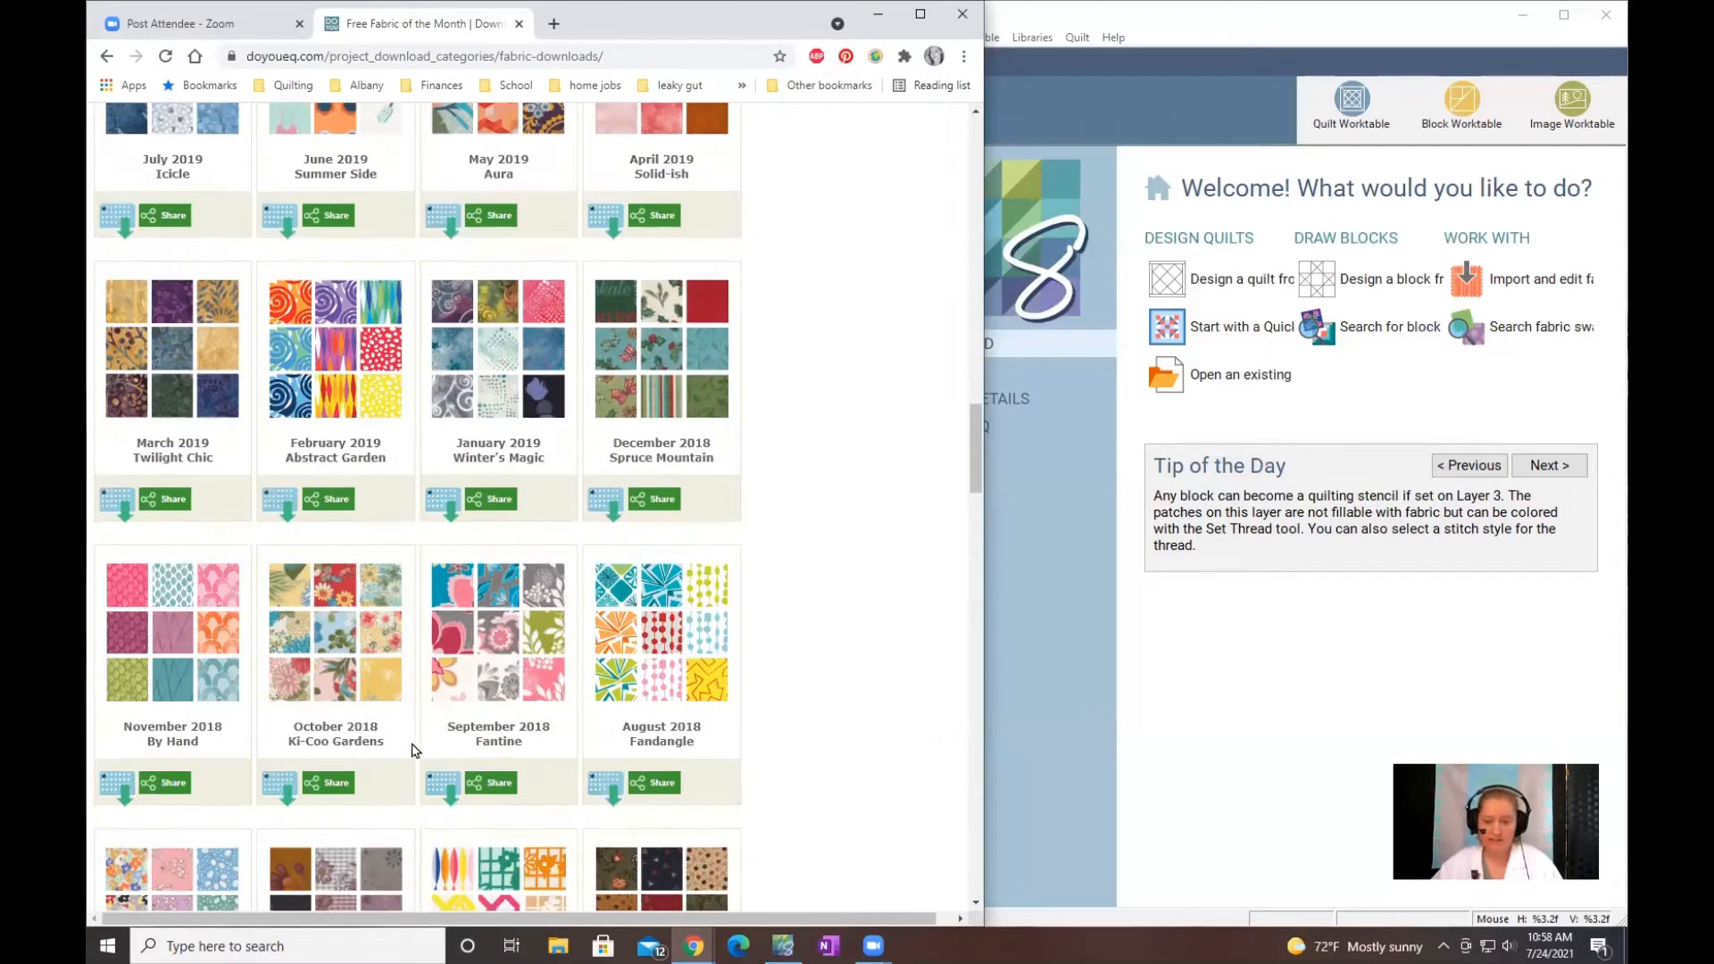
pyautogui.scroll(-3, 413, 748)
pyautogui.scroll(-1, 414, 748)
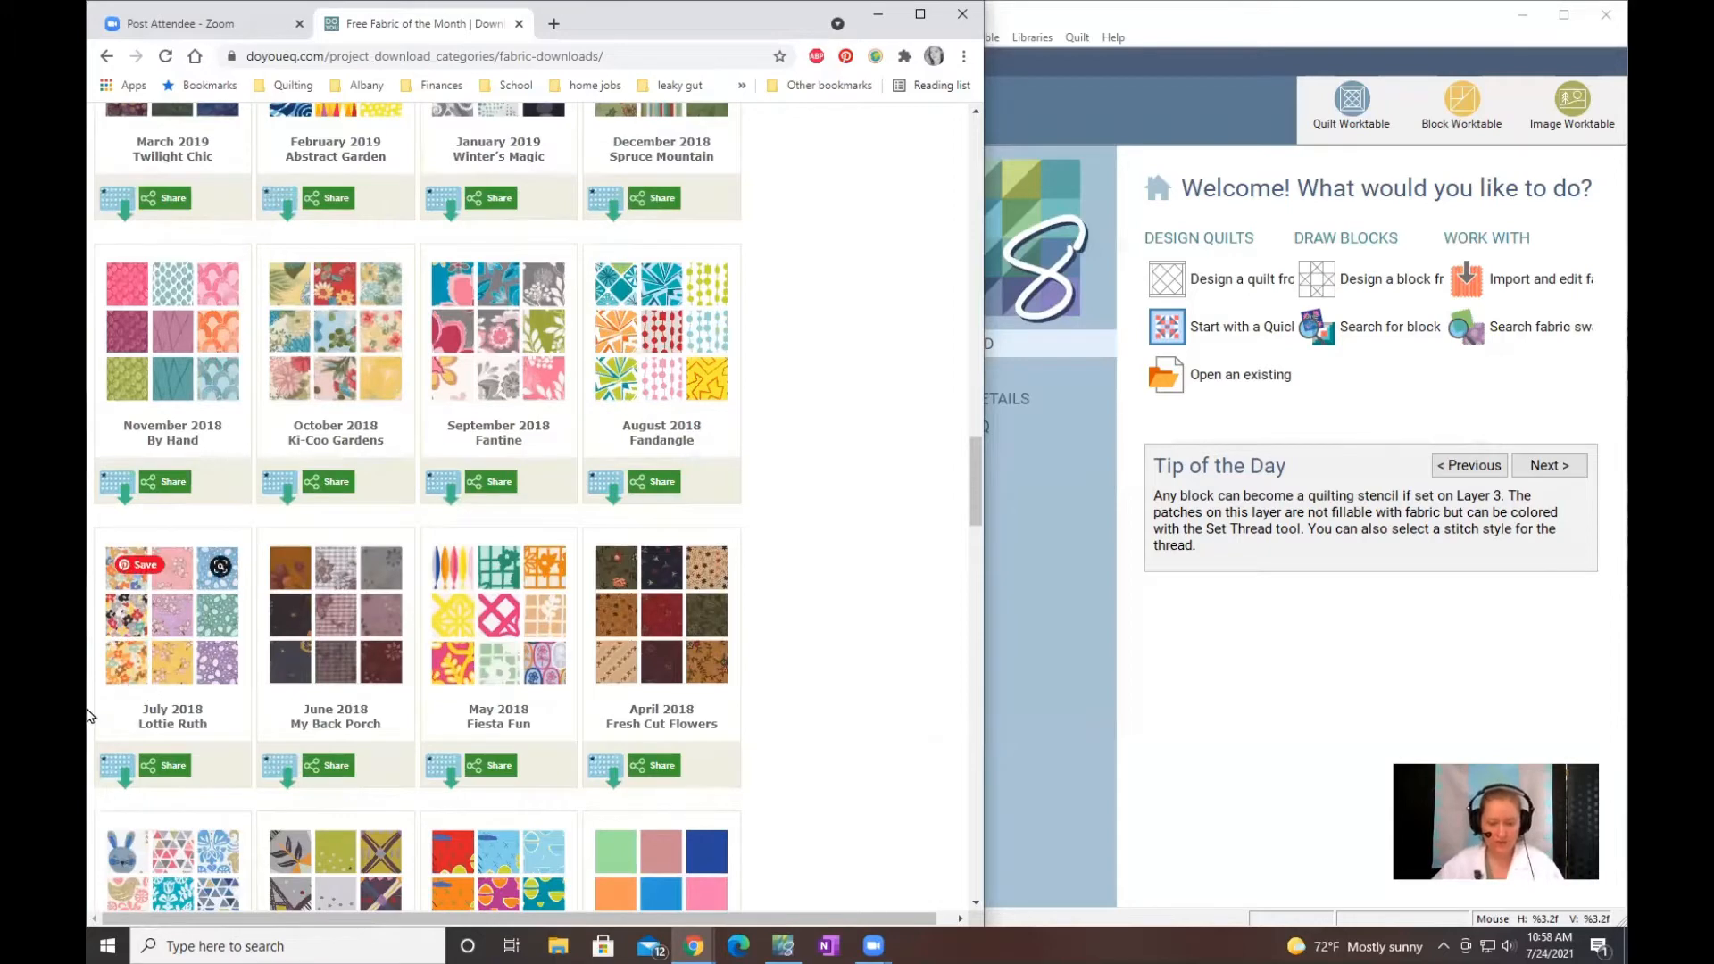
pyautogui.moveTo(124, 777)
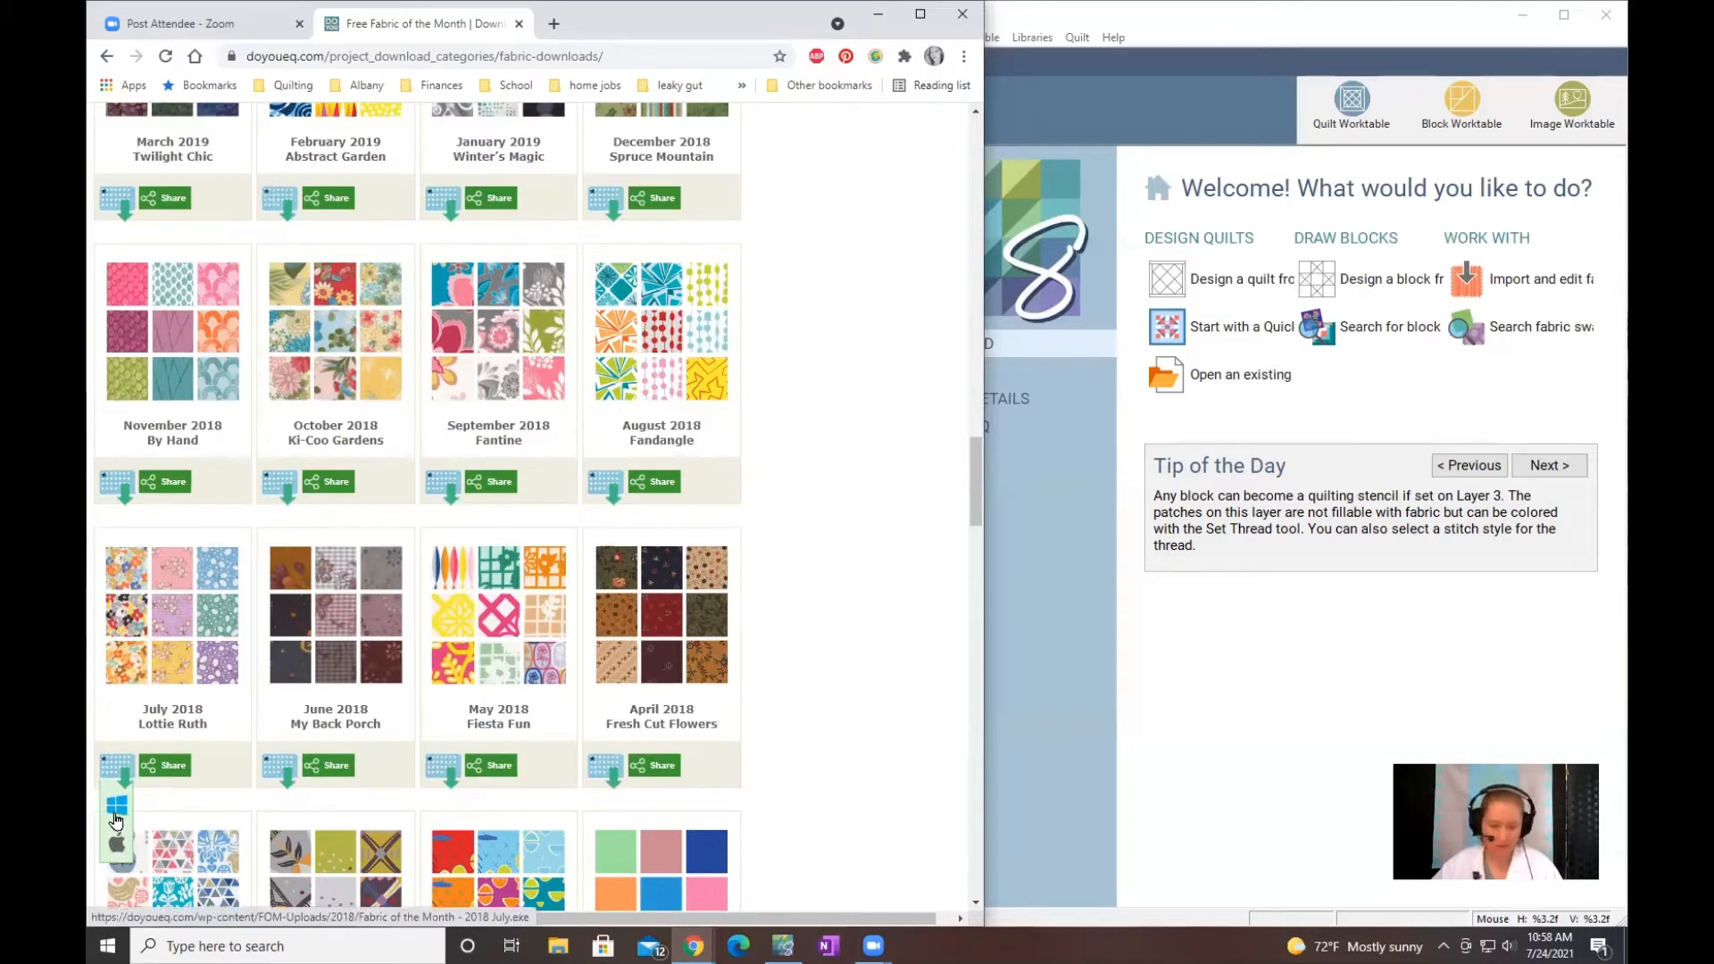
pyautogui.click(116, 809)
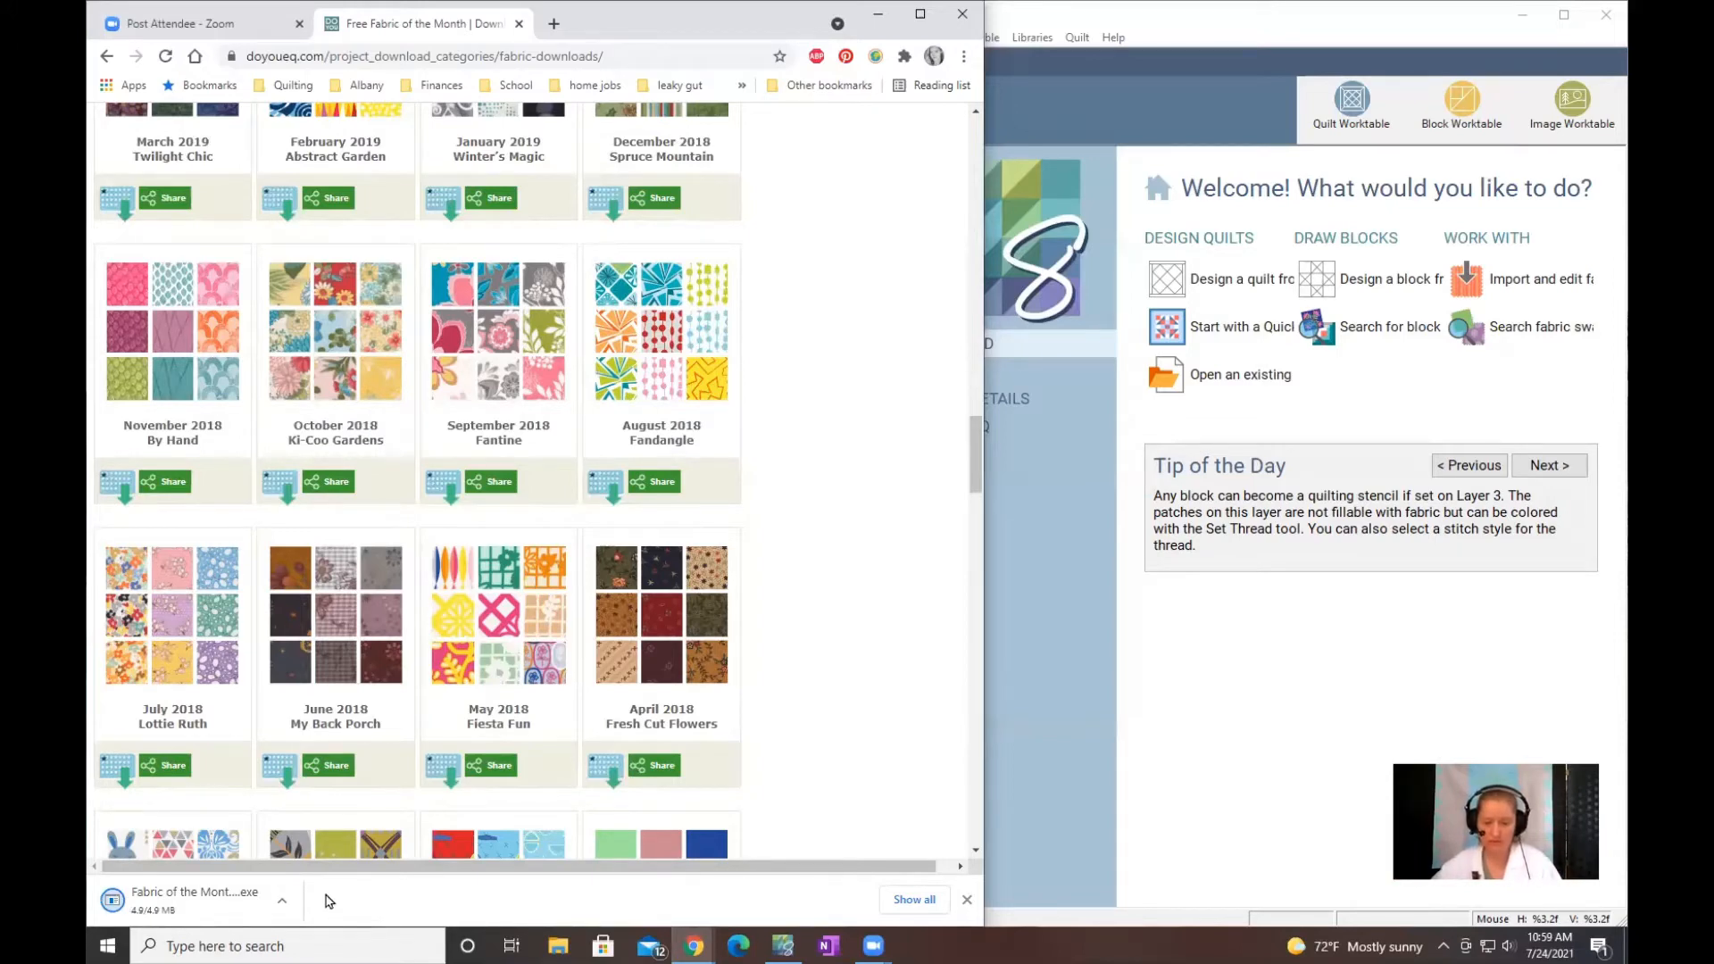
# Step: Run the downloaded Fabric of the Month installer and complete the 2018 July installation
pyautogui.click(278, 901)
pyautogui.click(310, 765)
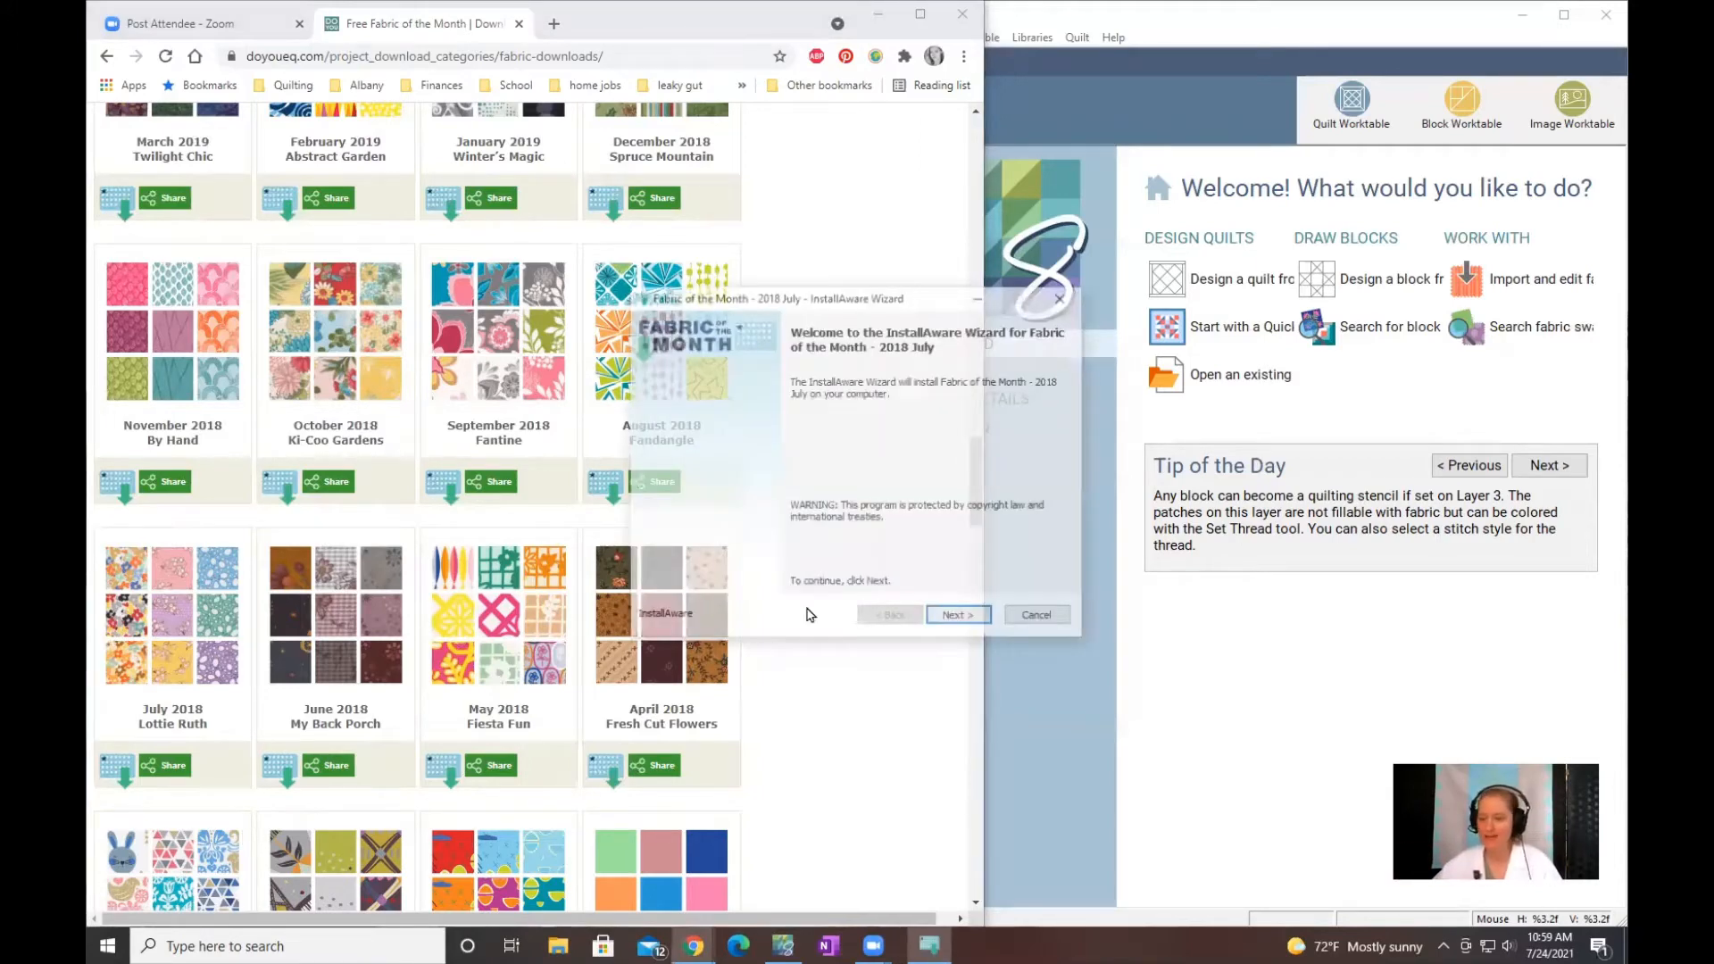
pyautogui.click(949, 616)
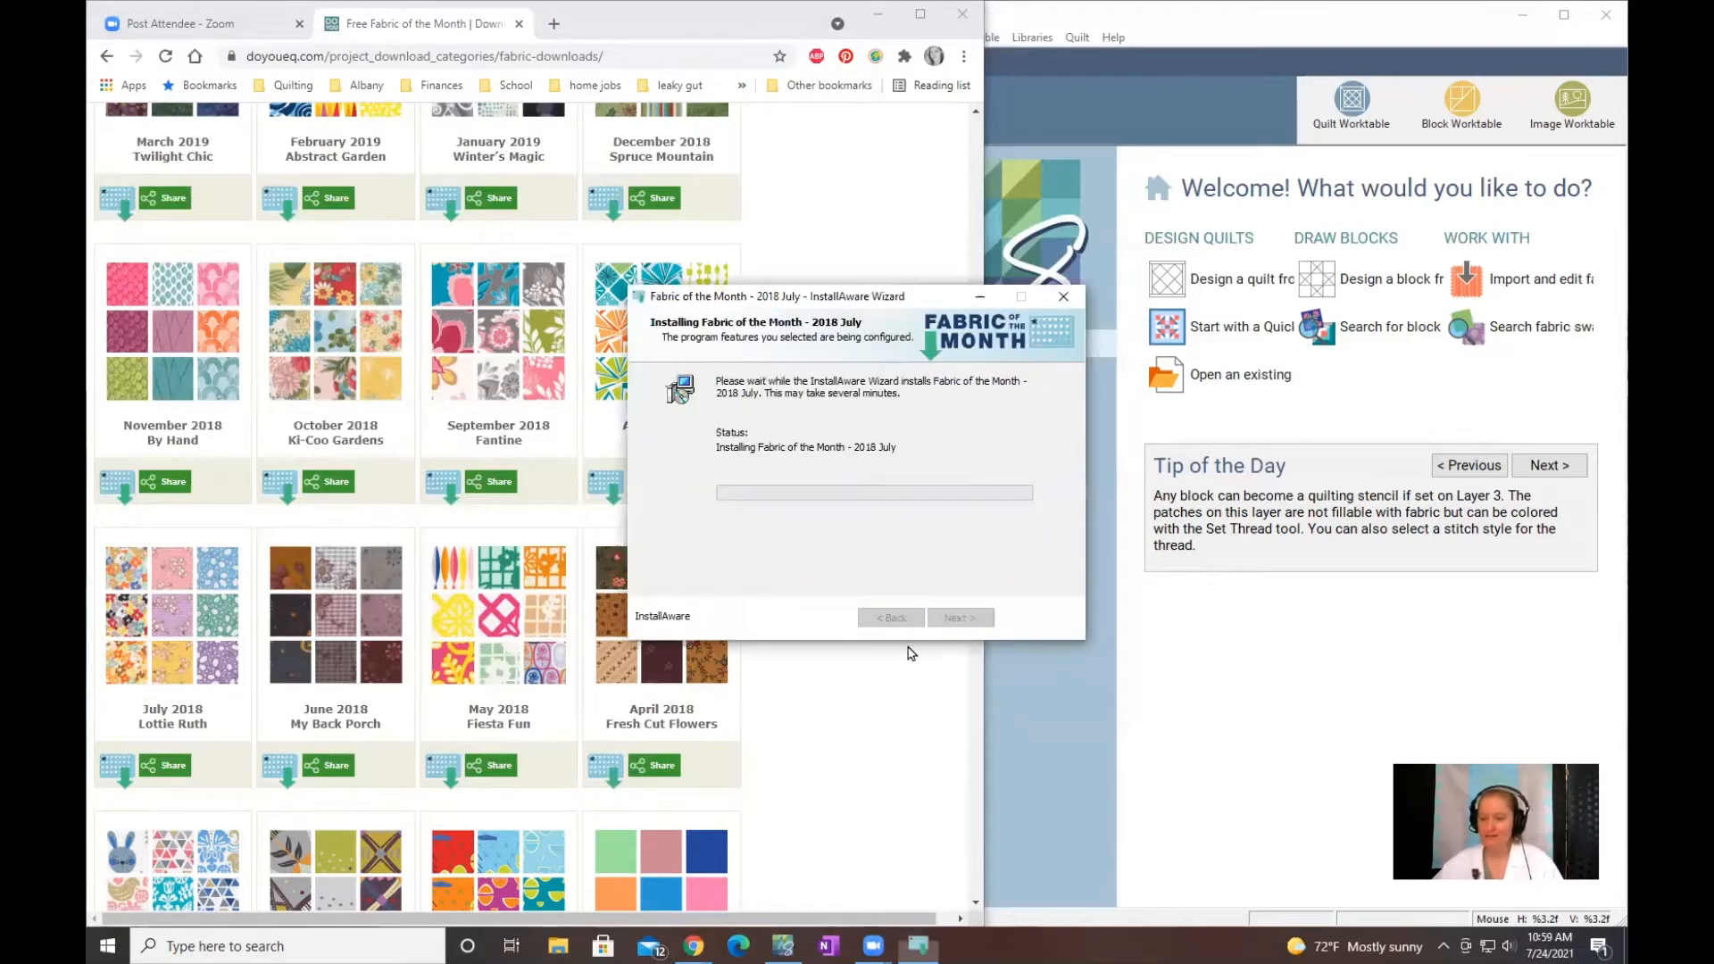
pyautogui.click(960, 616)
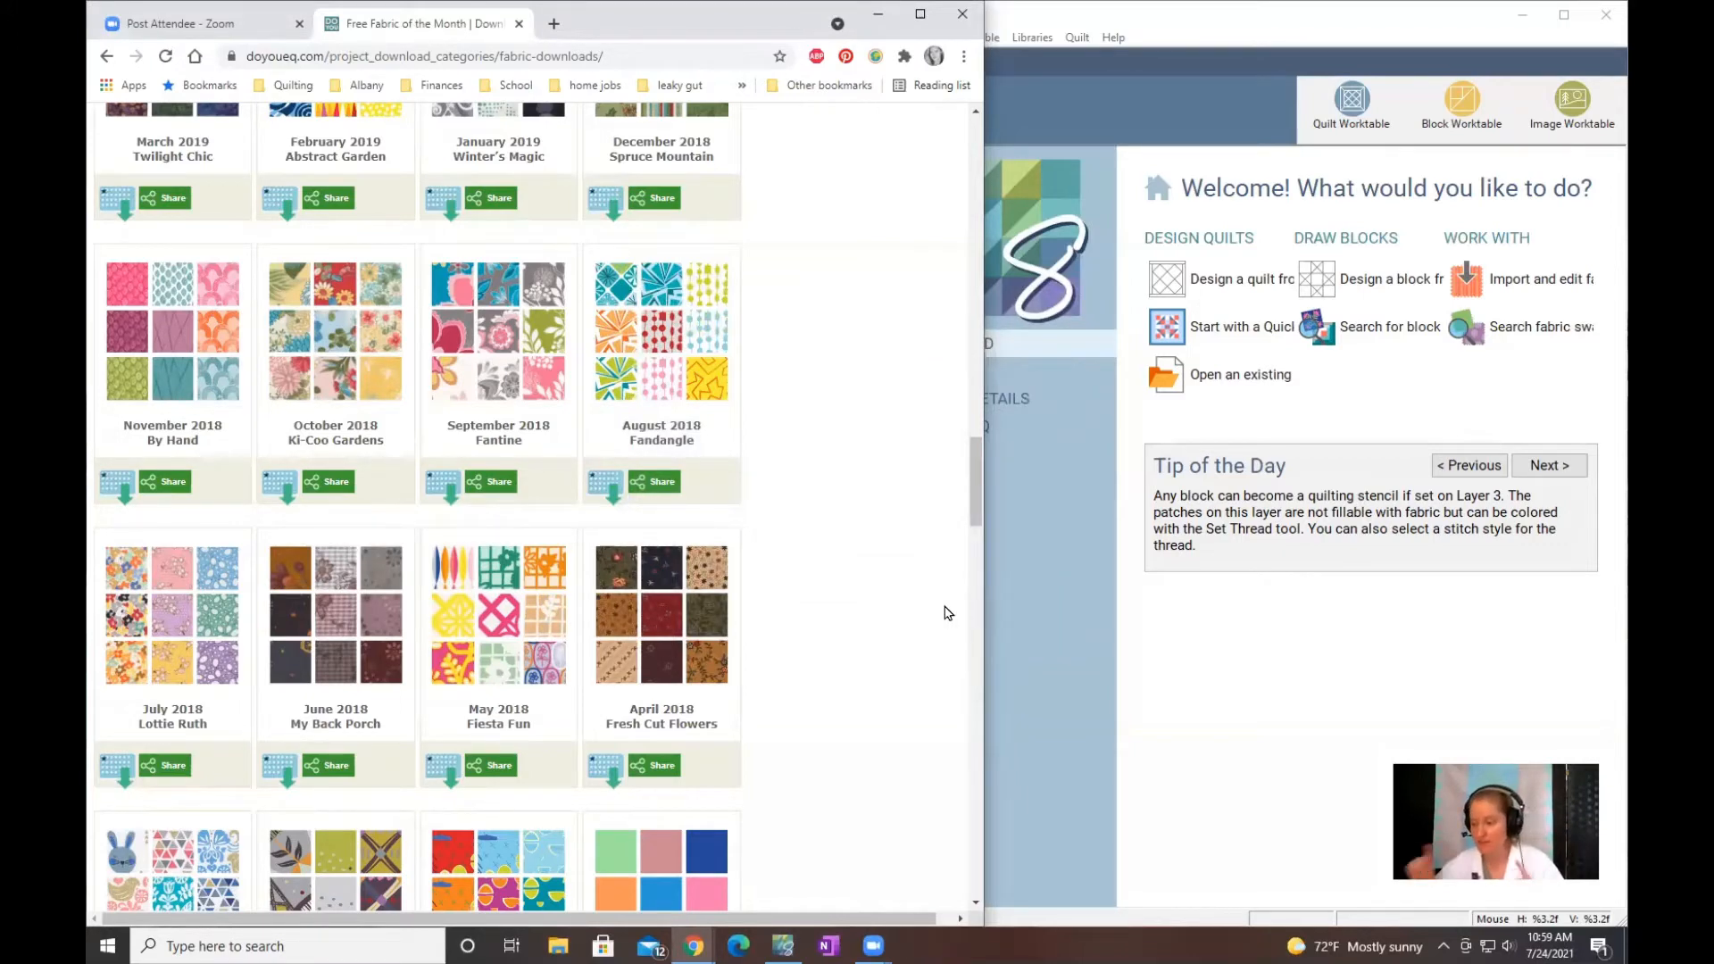
# Step: Open the Lottie Ruth collection page, narrow the browser window and widen the EQ8 window so both are visible together
pyautogui.click(148, 631)
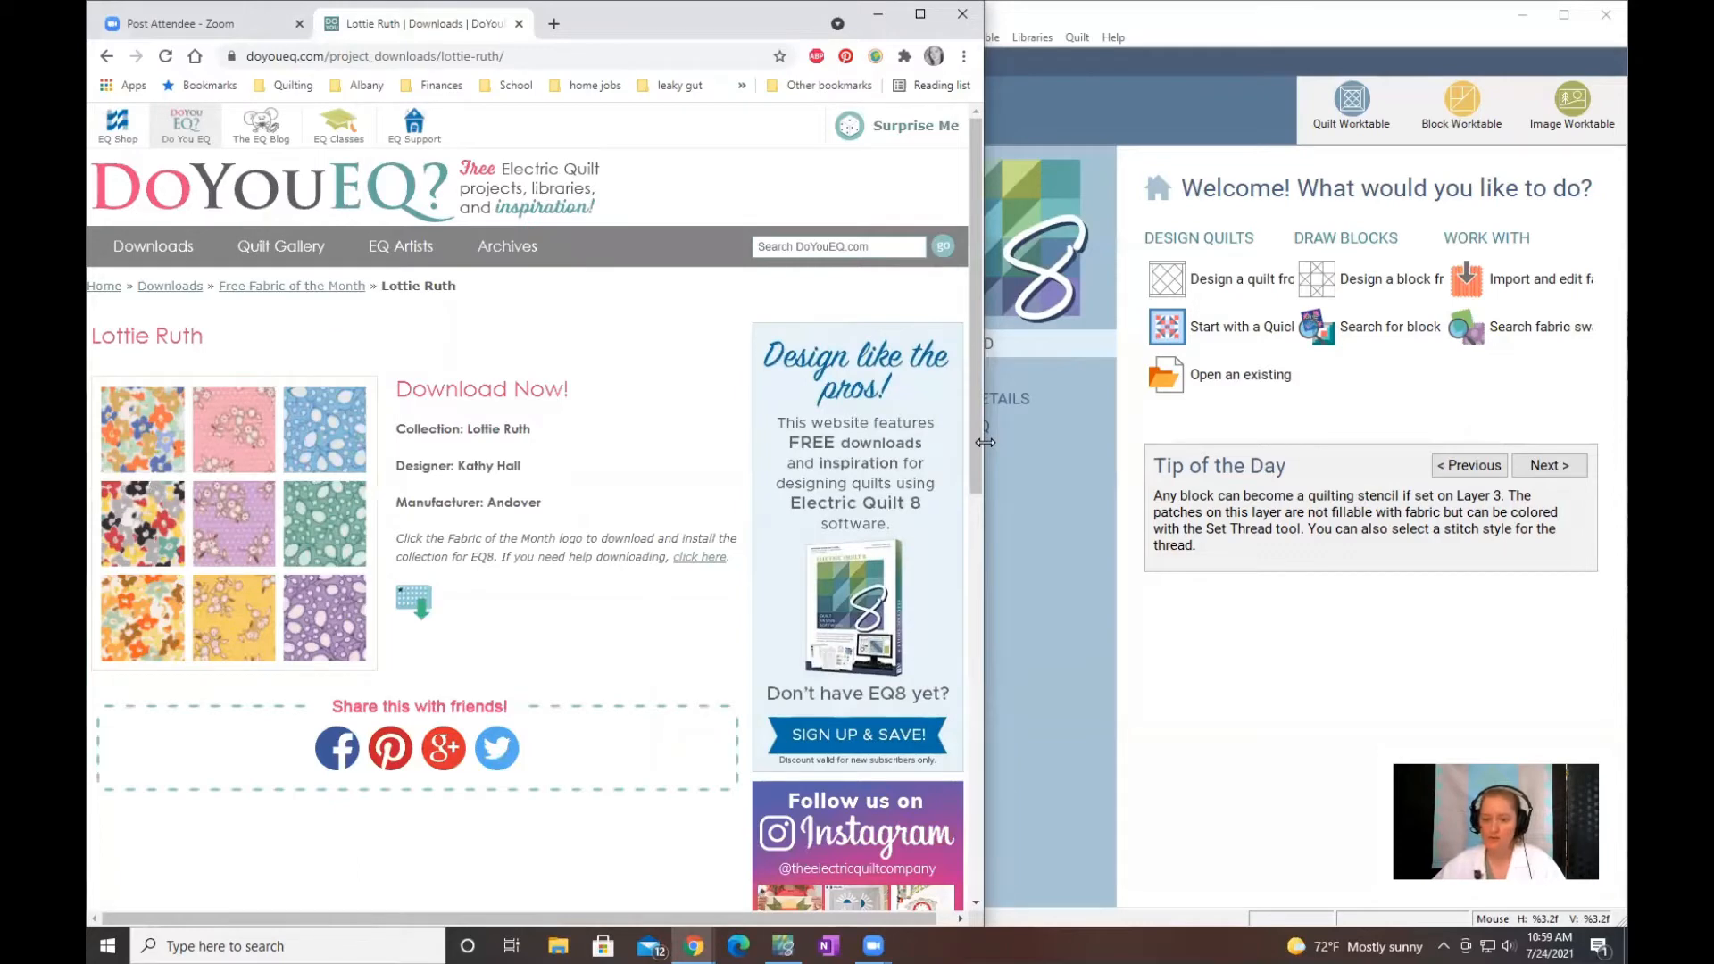
pyautogui.moveTo(985, 442); pyautogui.dragTo(721, 446)
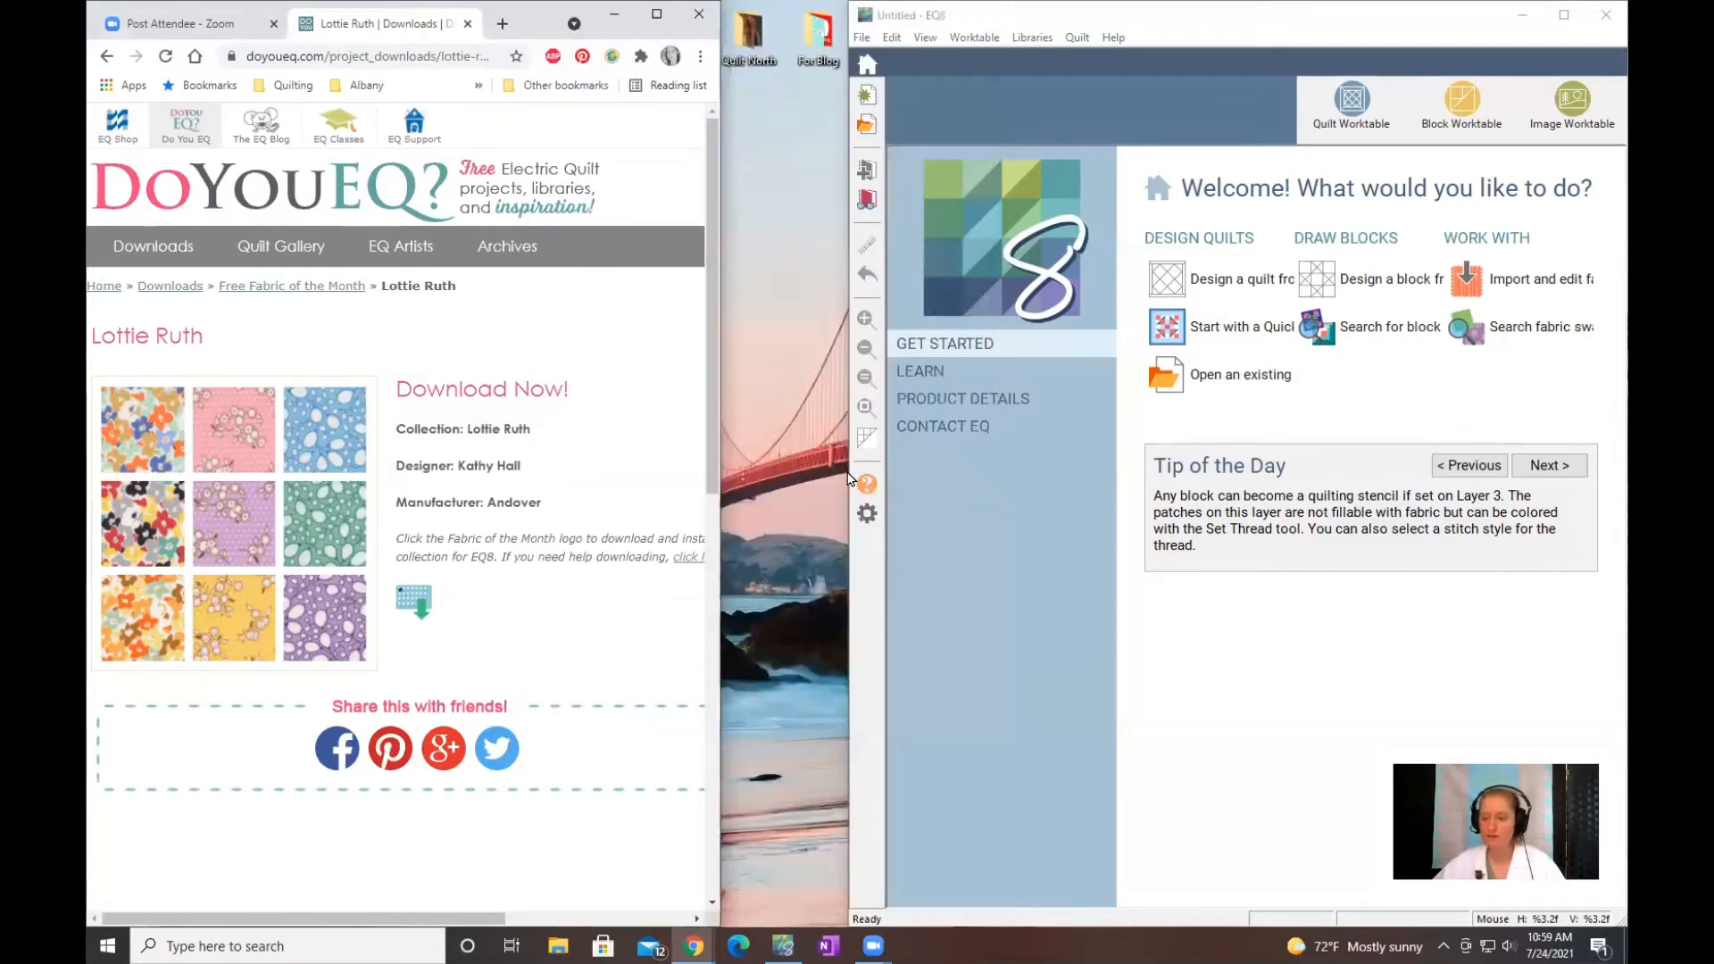
pyautogui.click(1184, 150)
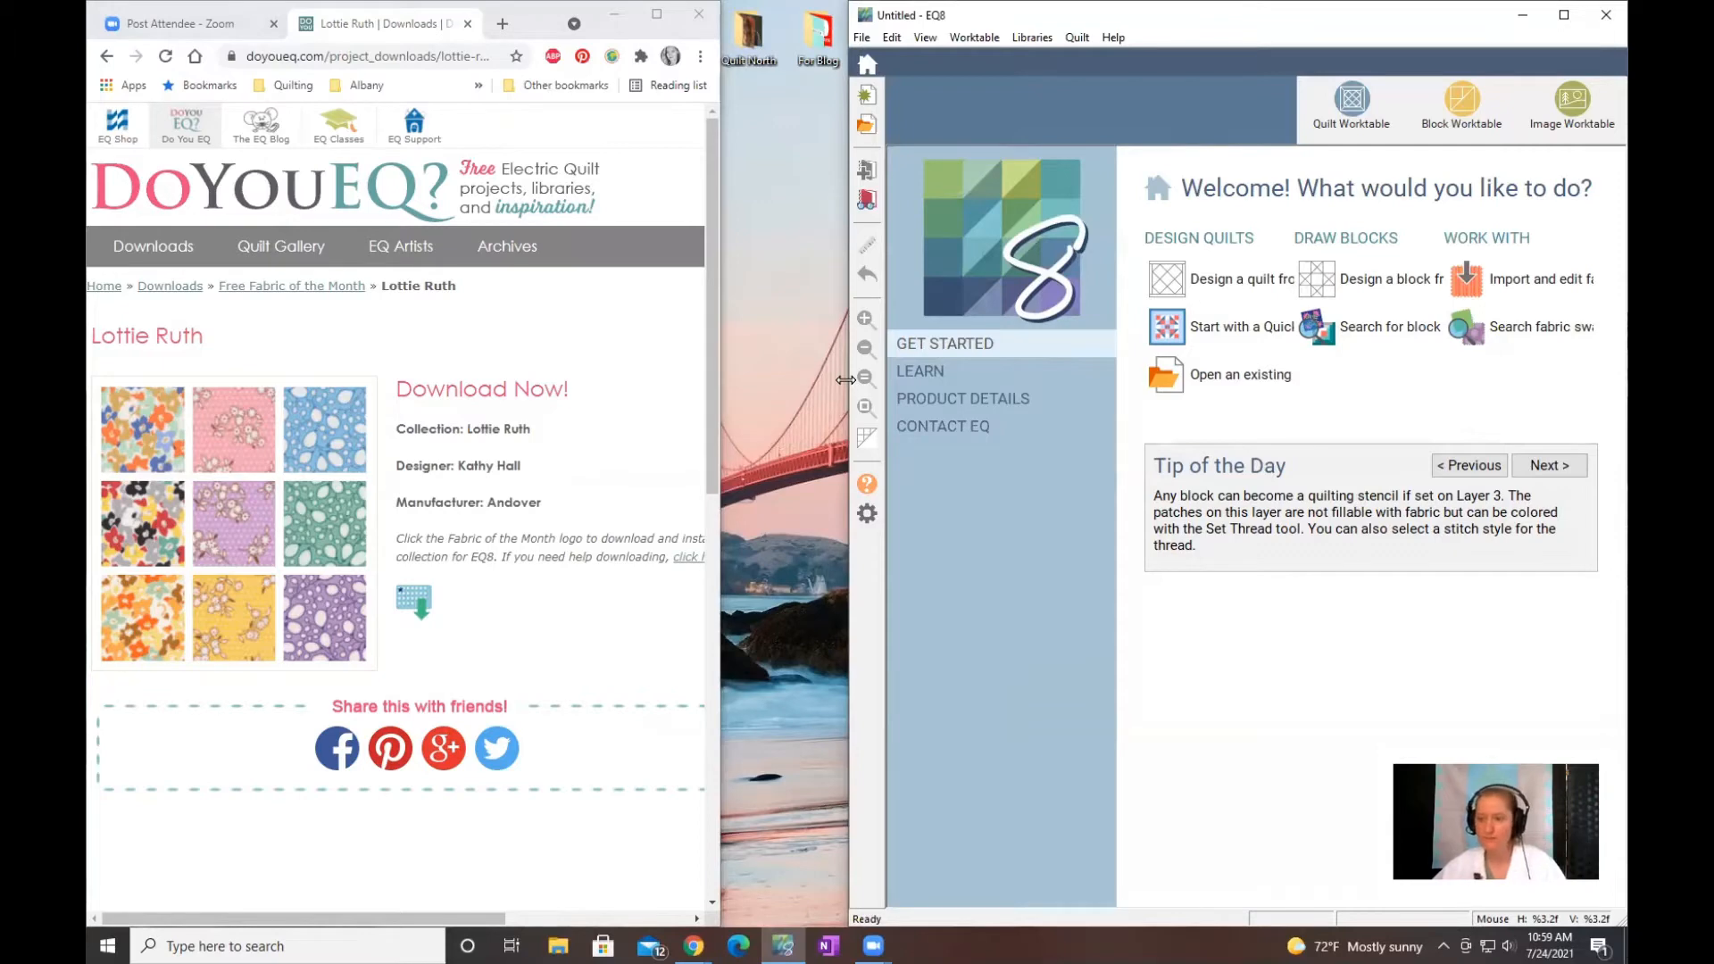
pyautogui.moveTo(632, 403); pyautogui.dragTo(630, 403)
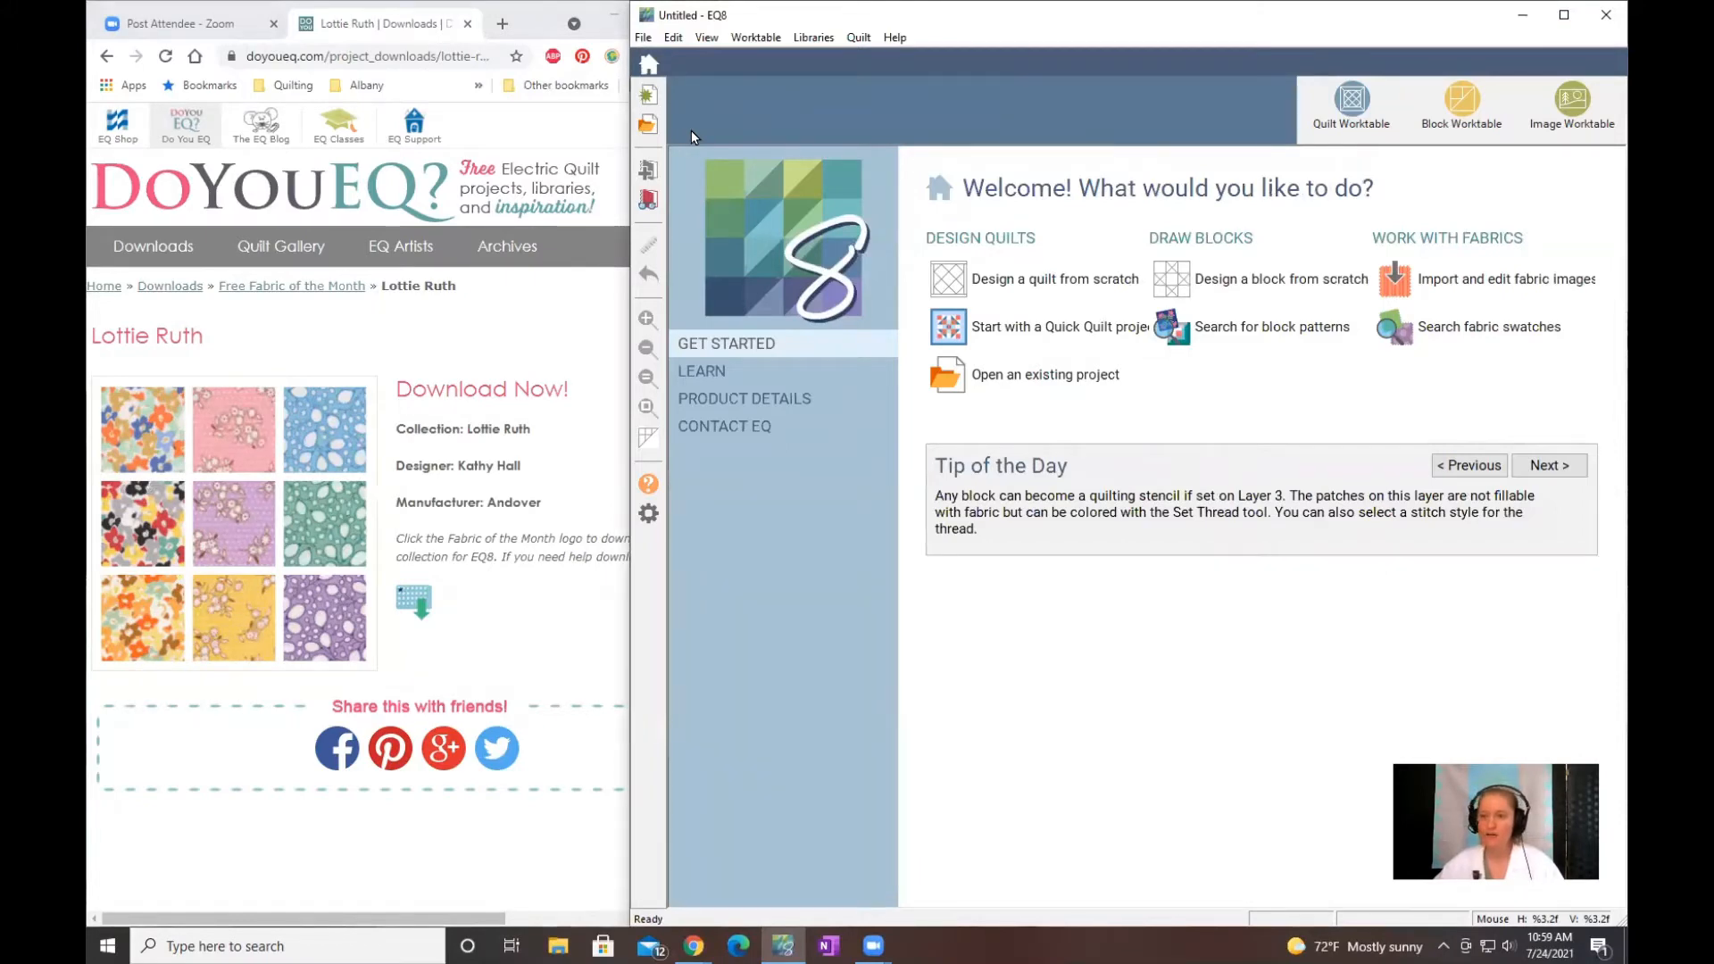
# Step: Display the Andover-Lottie Ruth fabrics under 07 July of the 2018 Fabric of the Month in the EQ8 Fabric Library
pyautogui.click(813, 38)
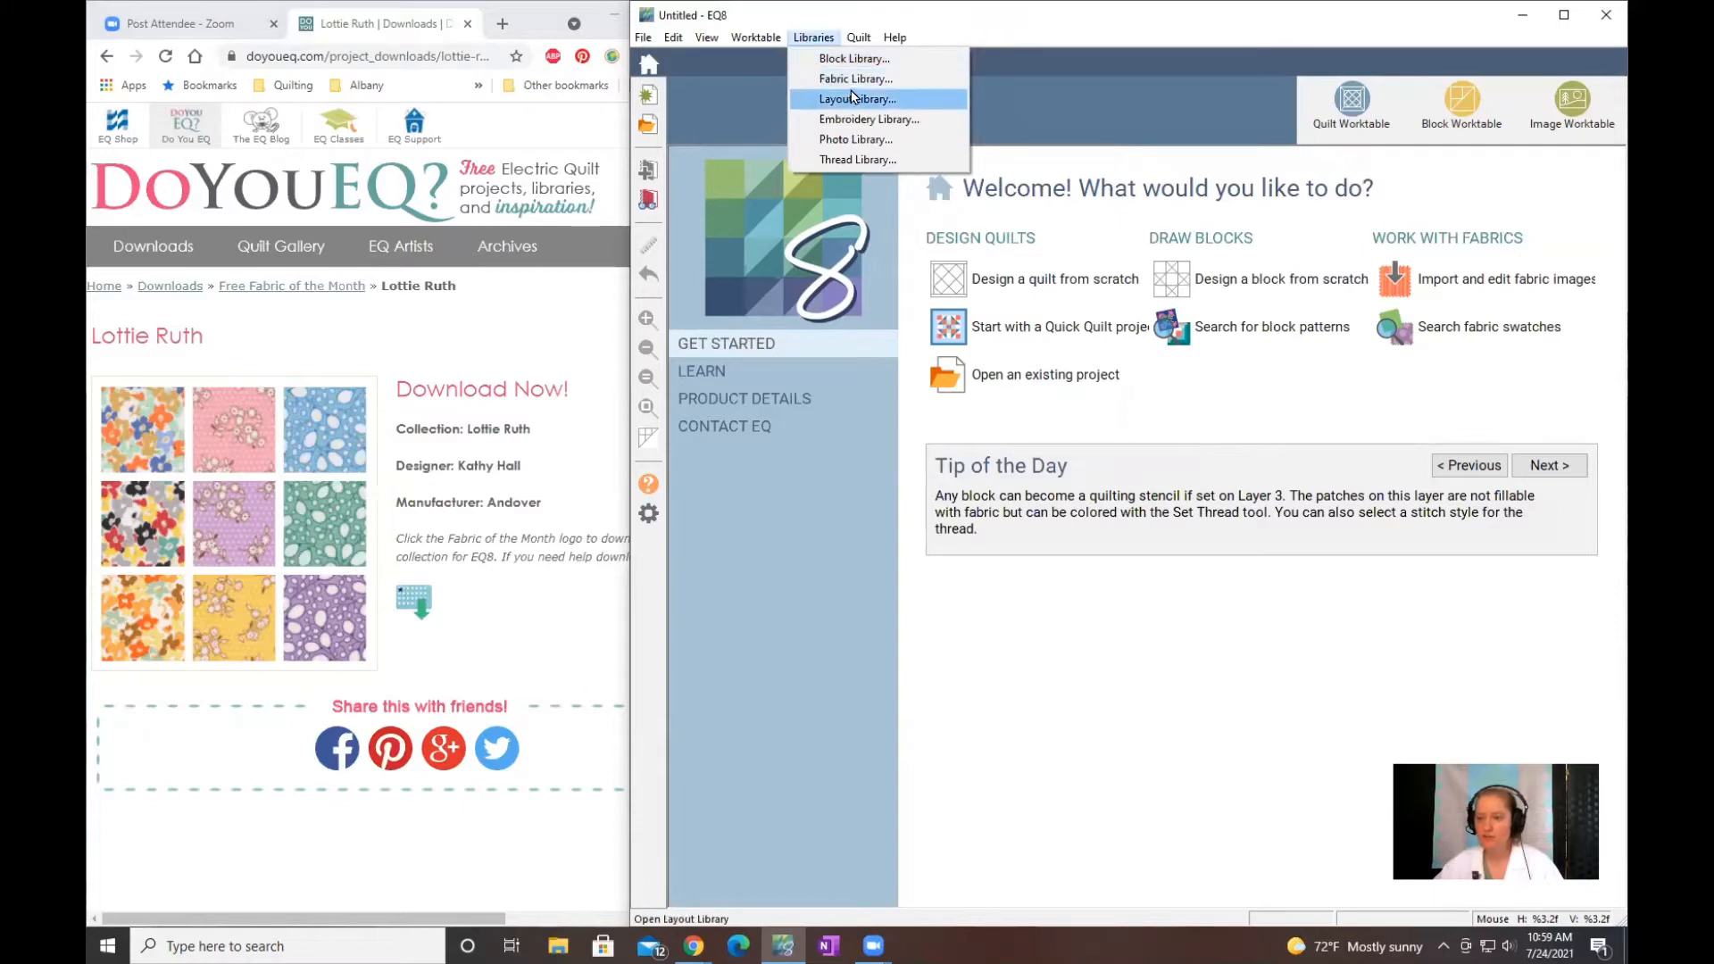
pyautogui.click(870, 82)
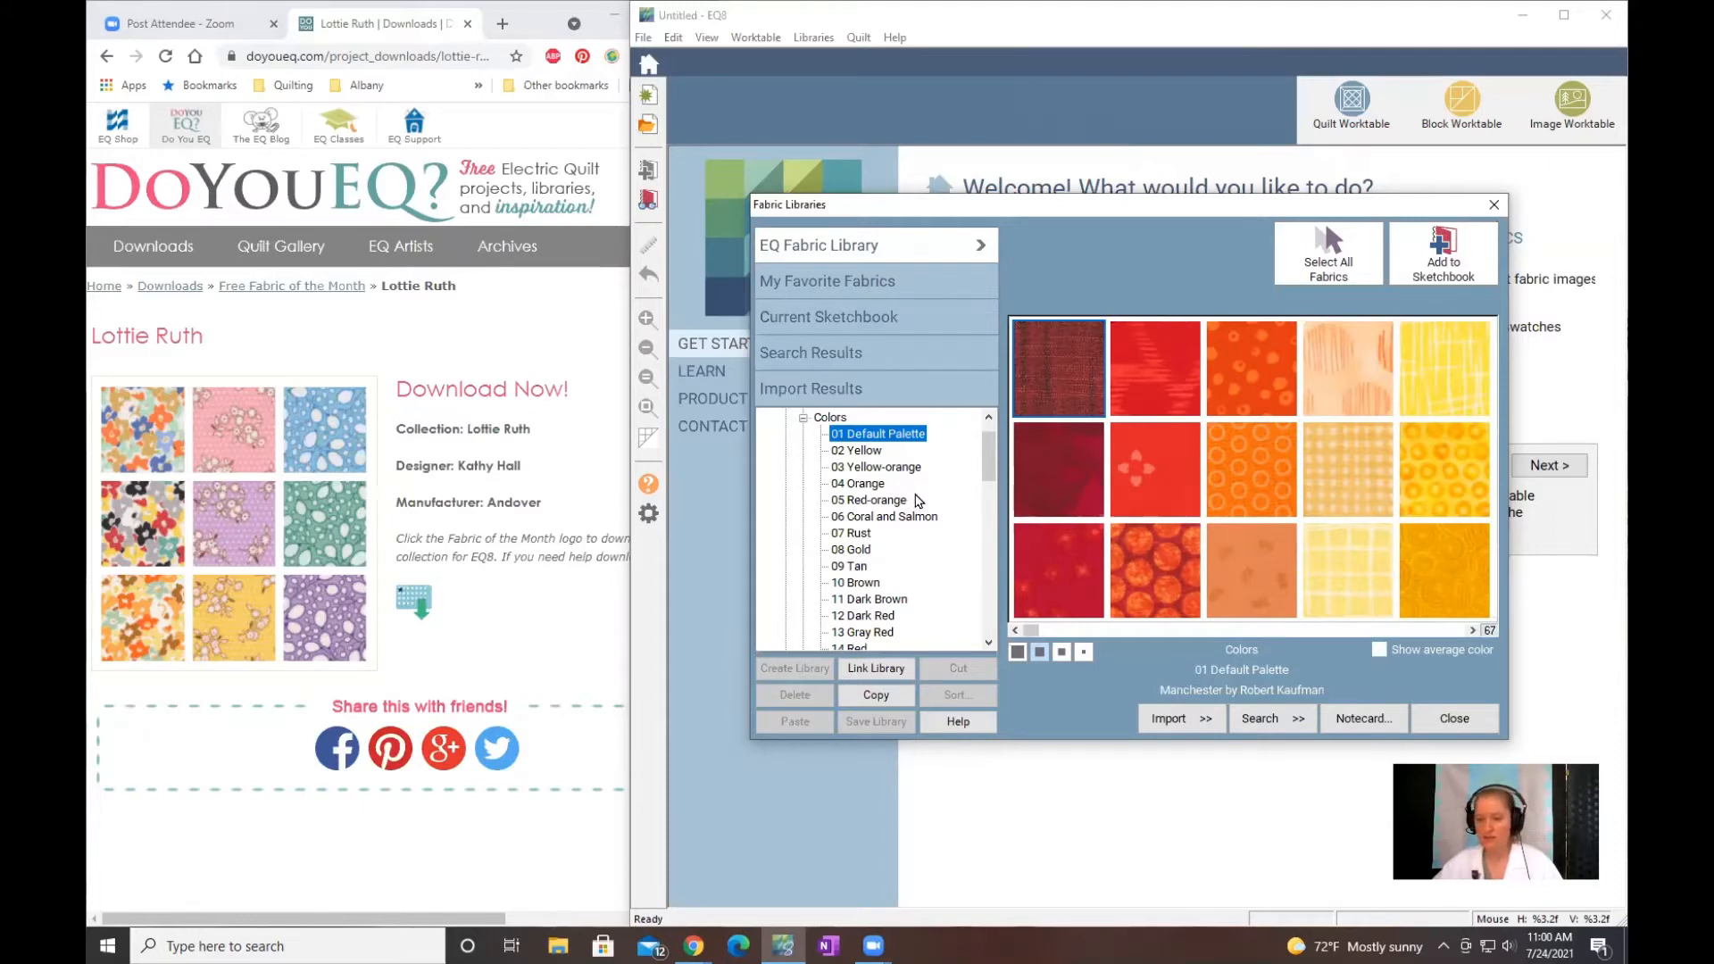
pyautogui.click(802, 417)
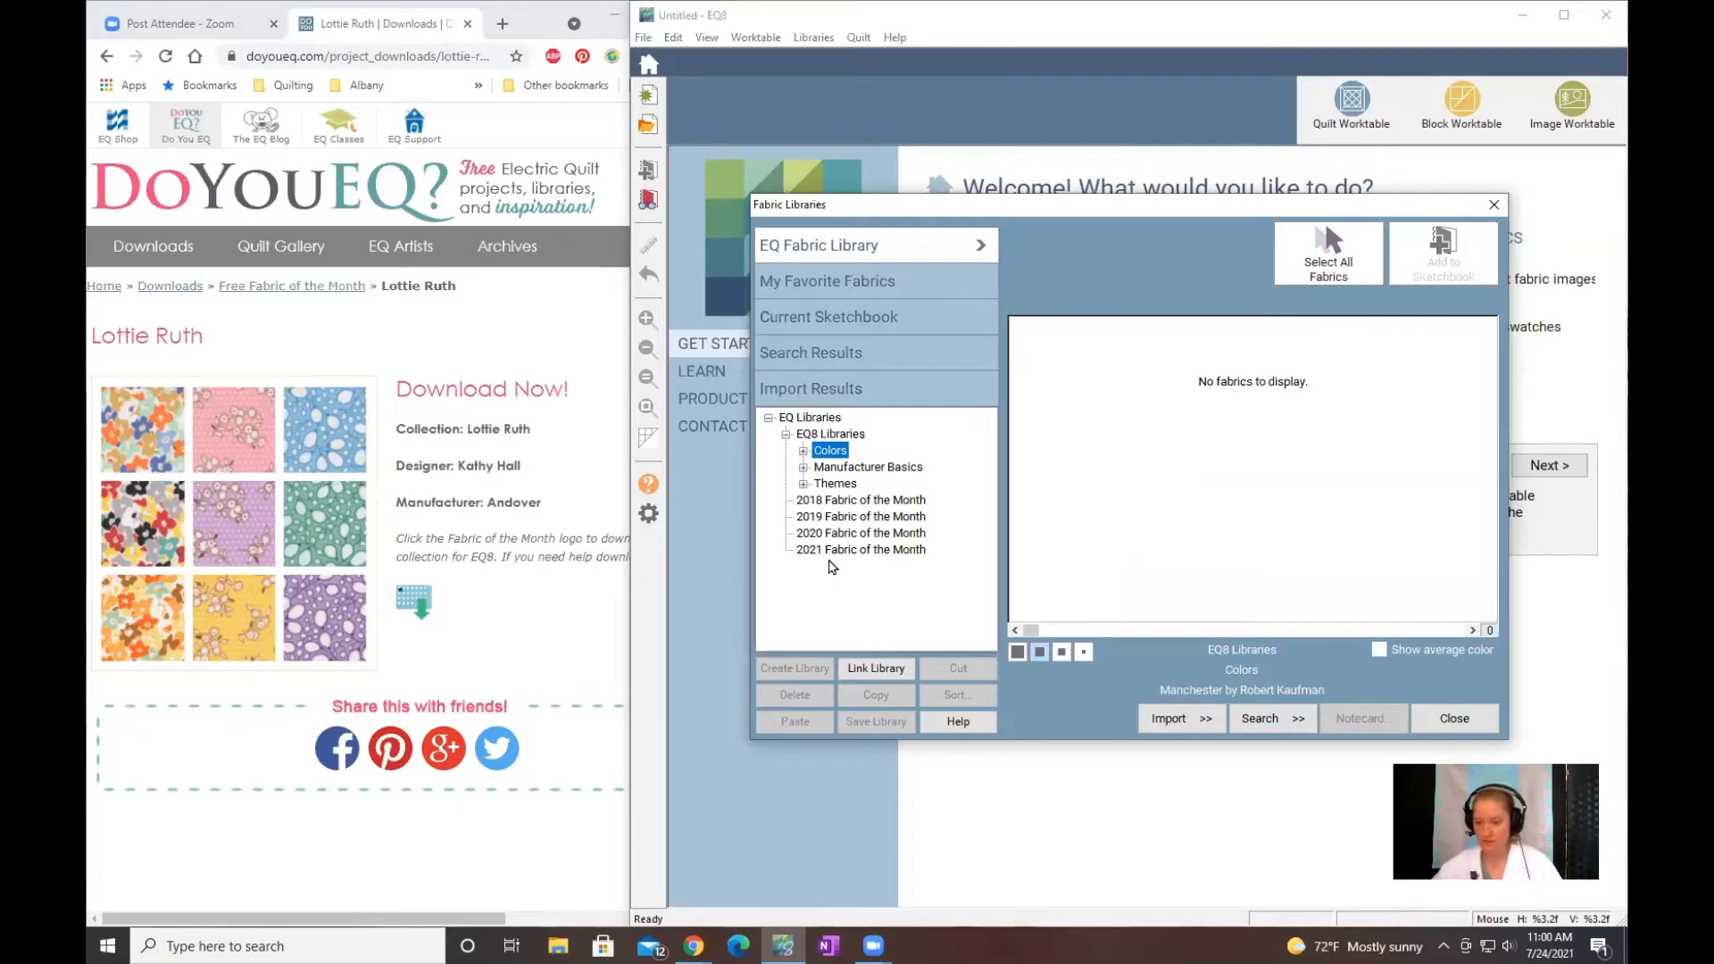
pyautogui.click(837, 502)
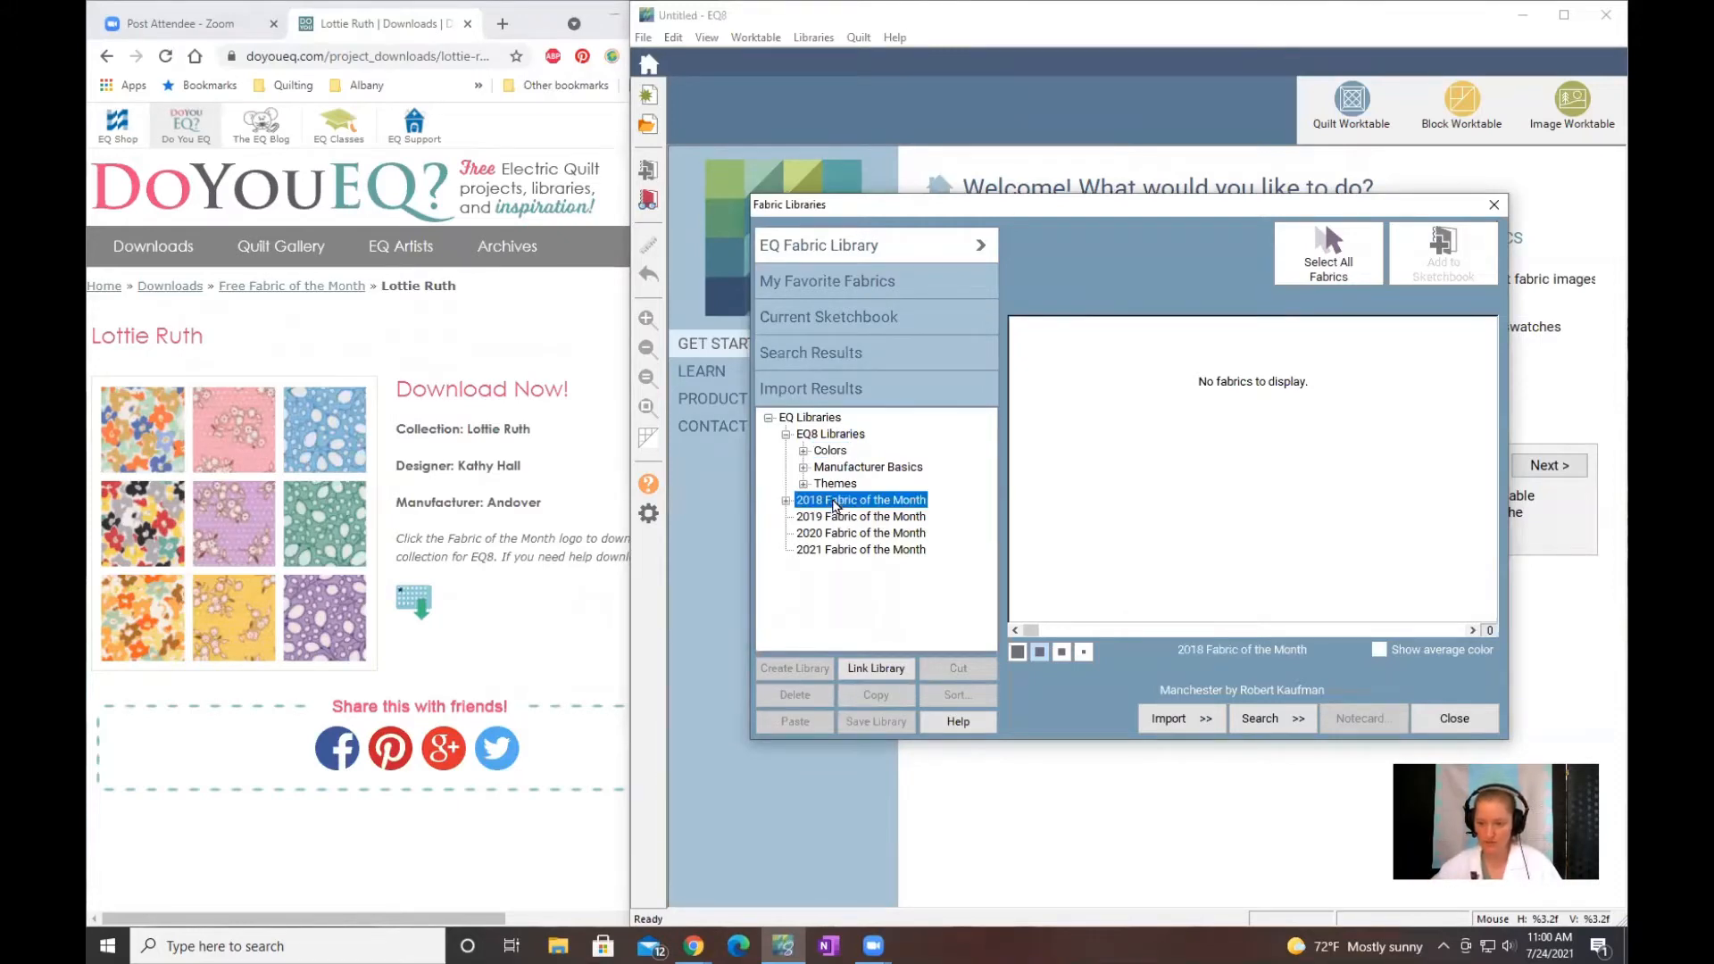
pyautogui.click(785, 501)
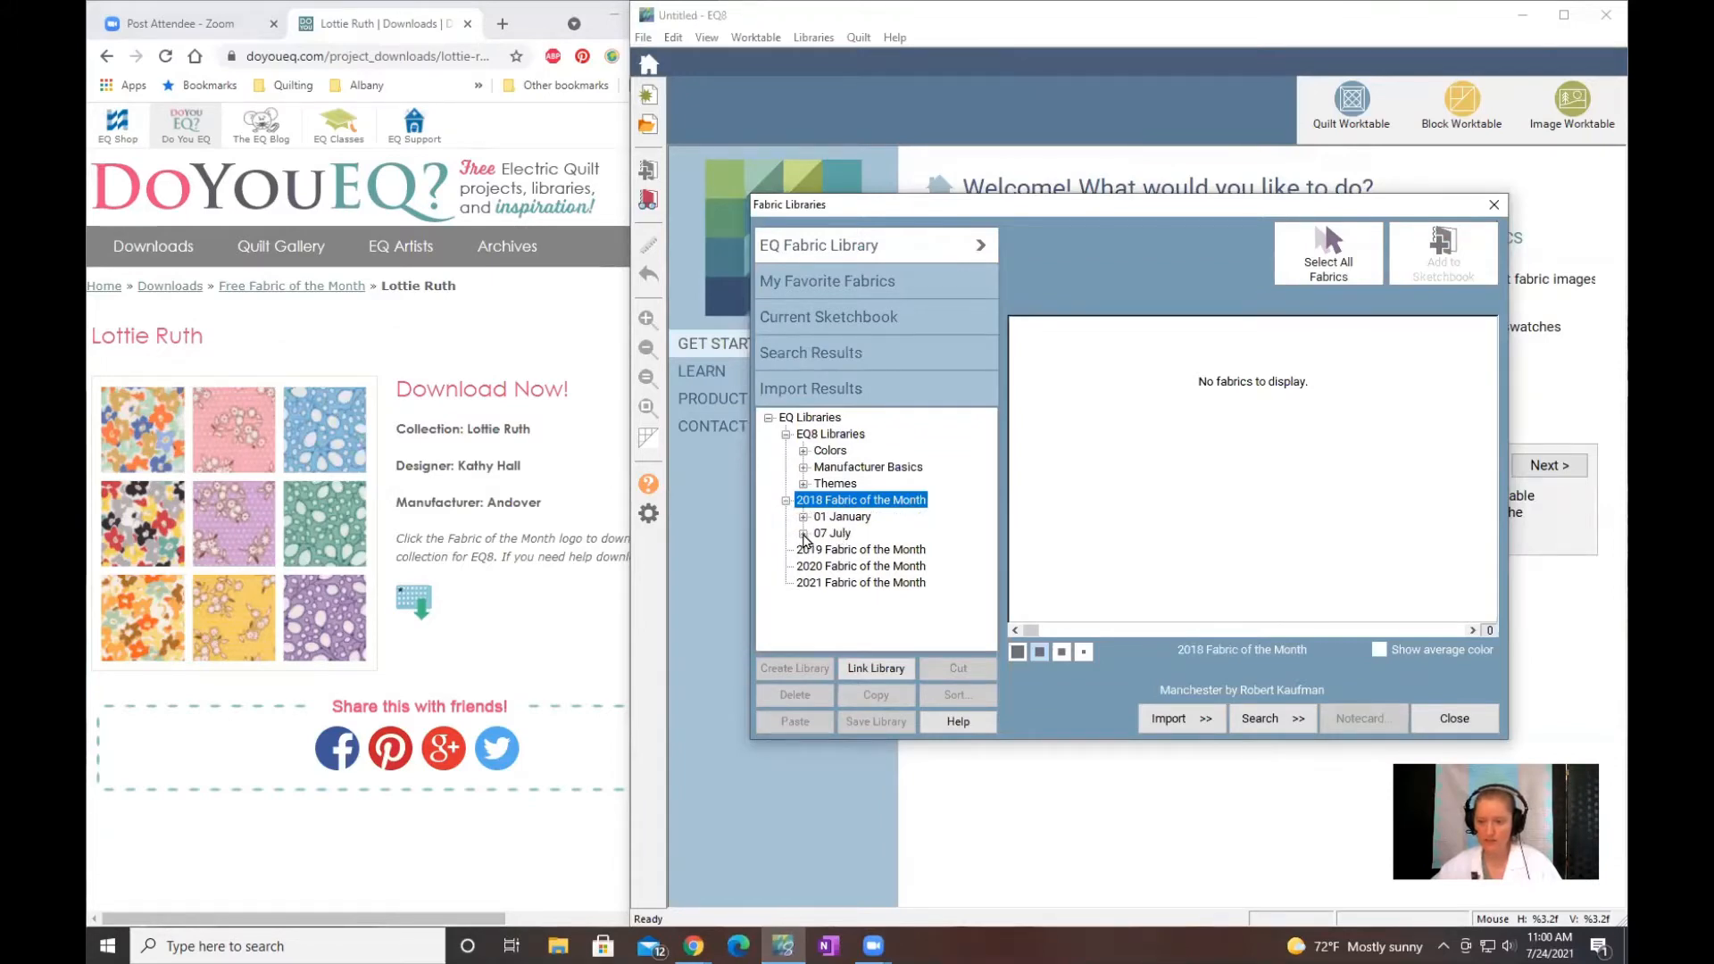
pyautogui.click(803, 535)
pyautogui.click(864, 550)
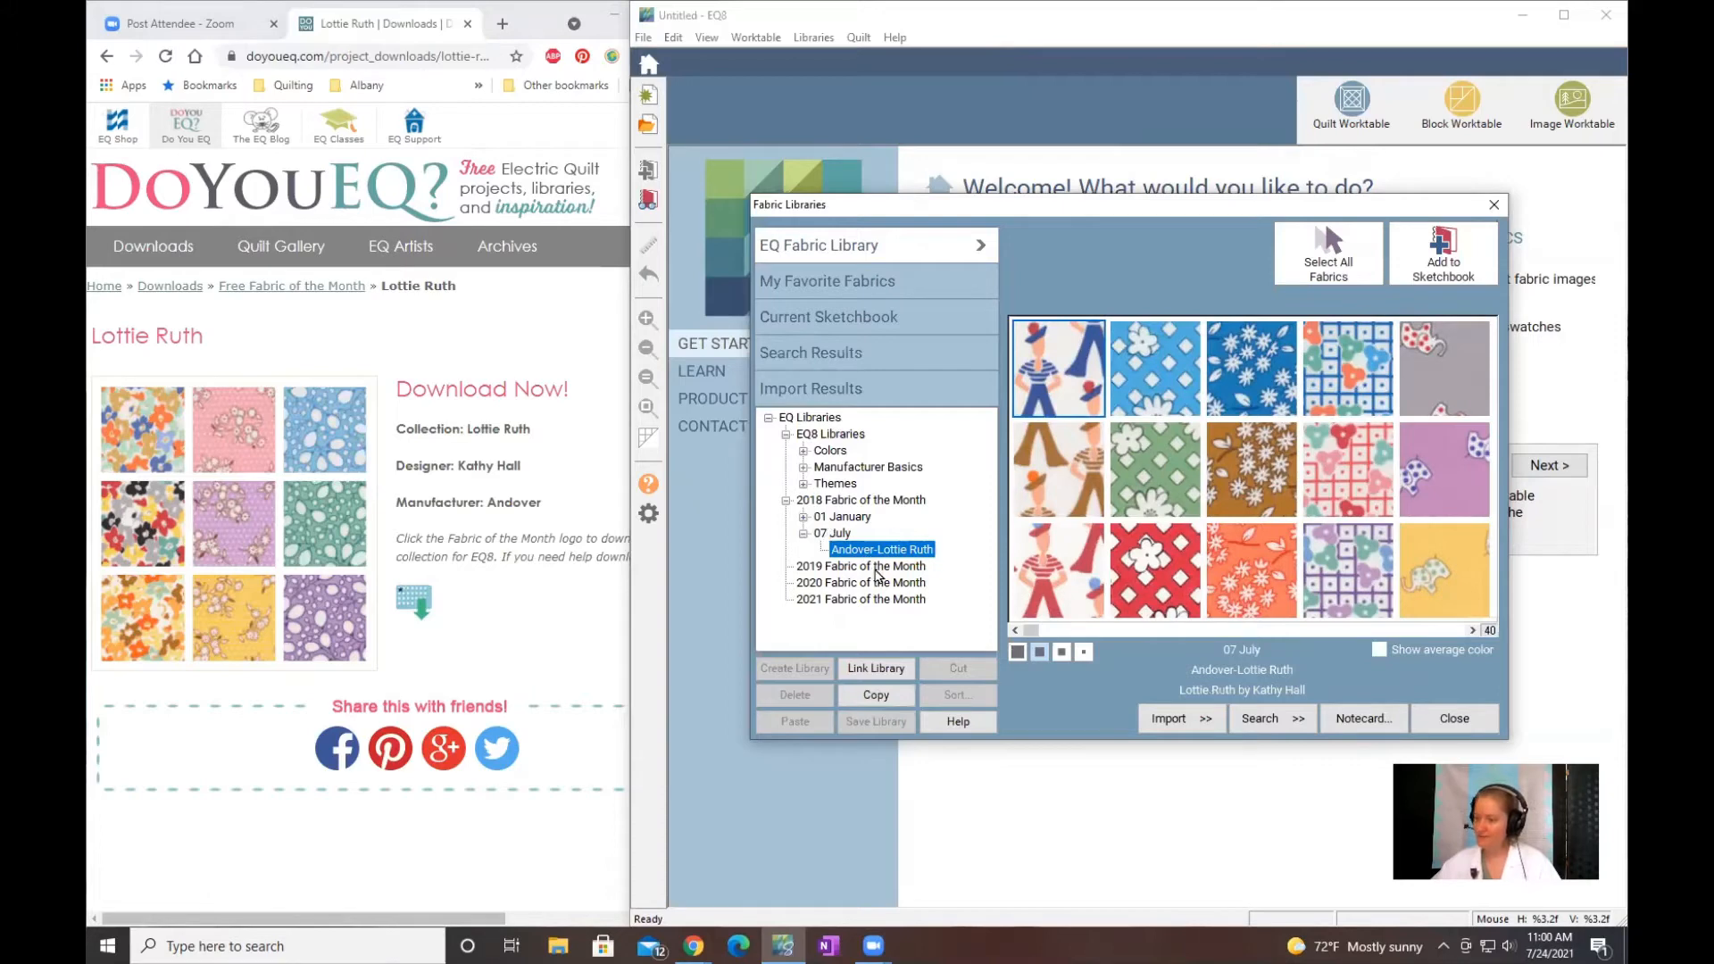
# Step: View the Lottie Ruth fabrics at the smallest swatch size and close the Fabric Library
pyautogui.click(1060, 653)
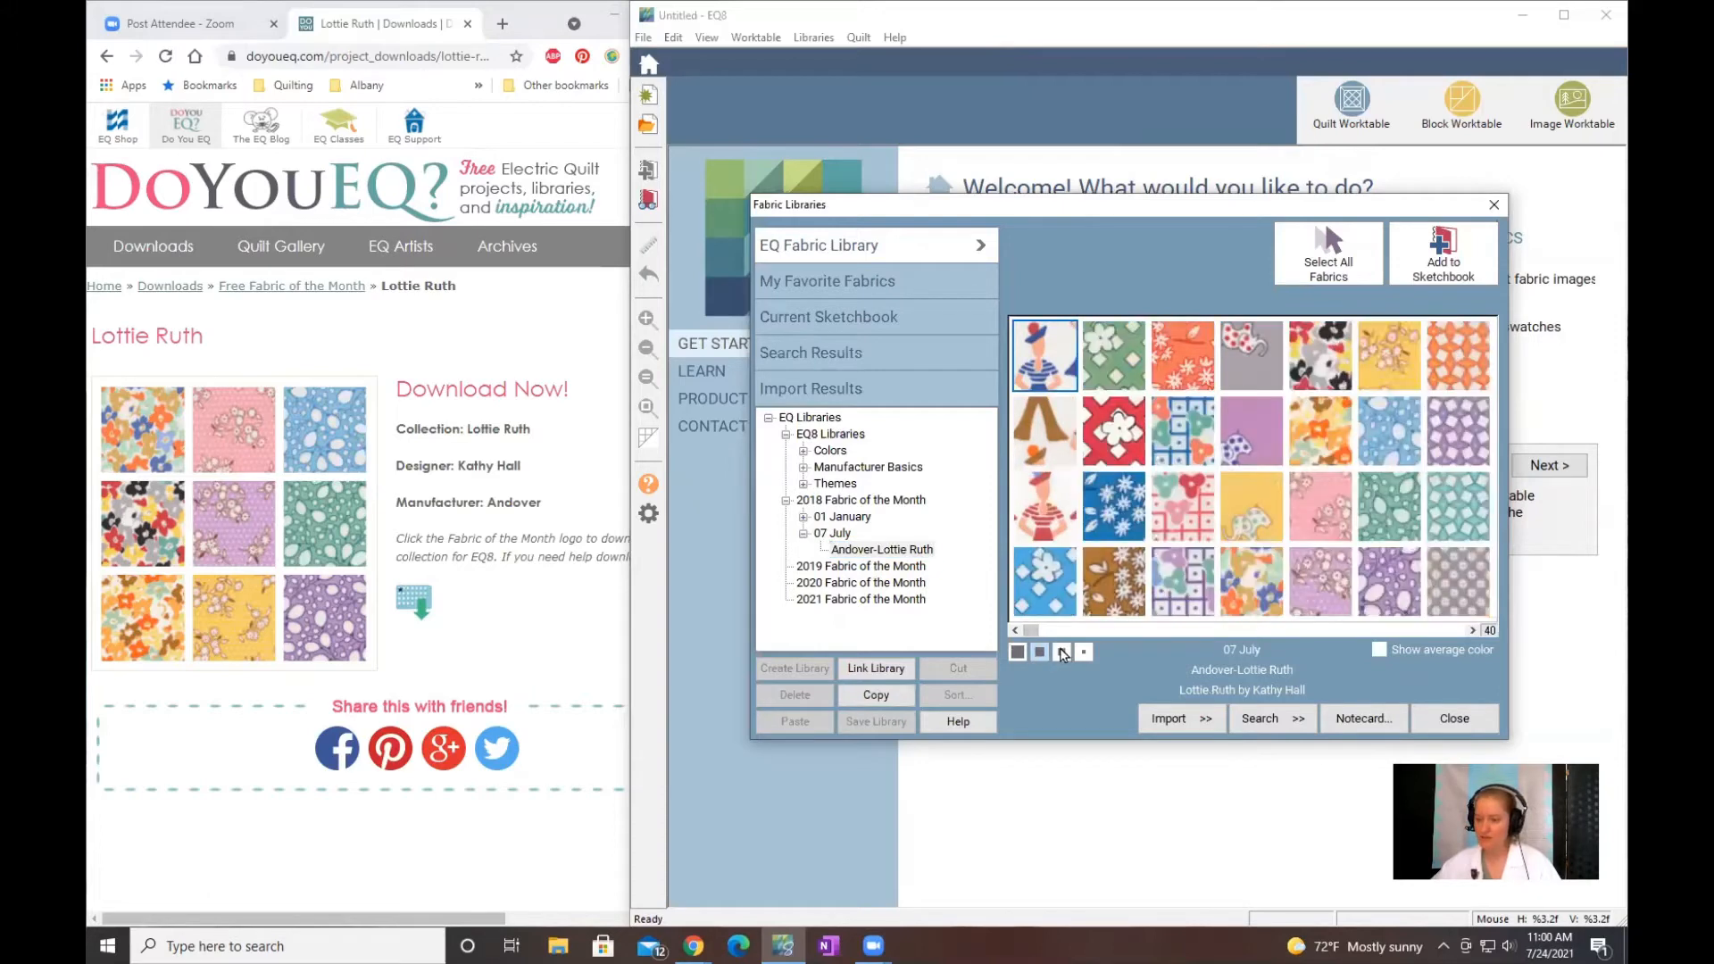
pyautogui.click(1083, 654)
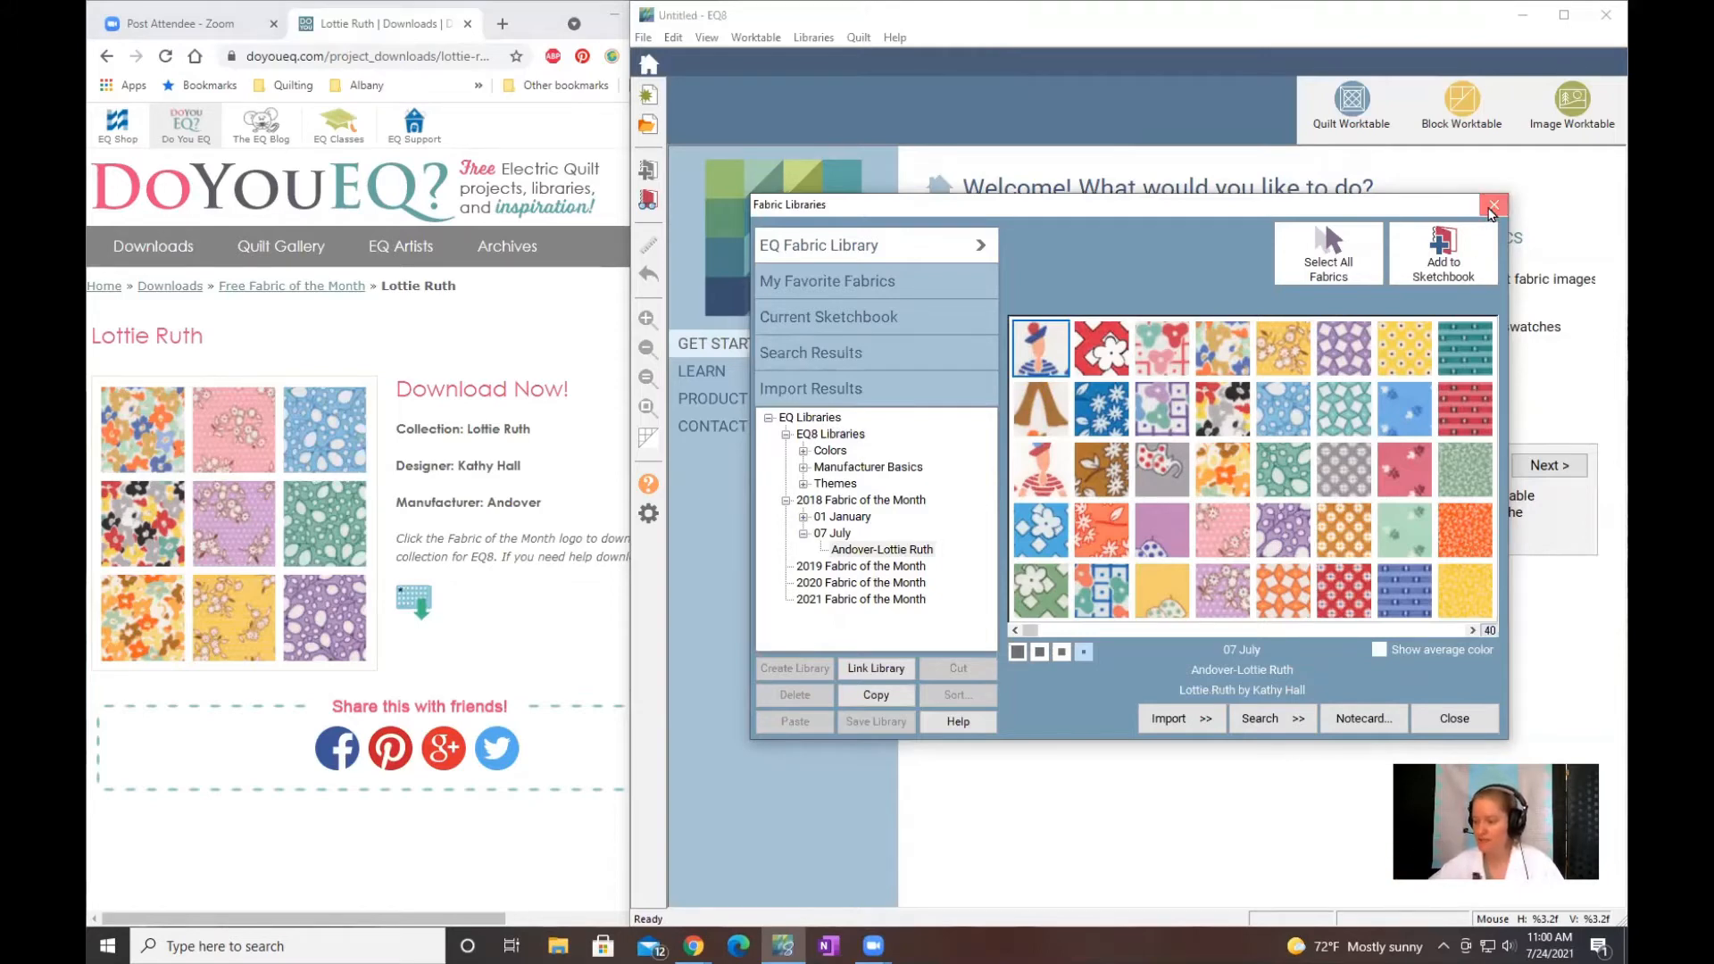
pyautogui.click(1491, 207)
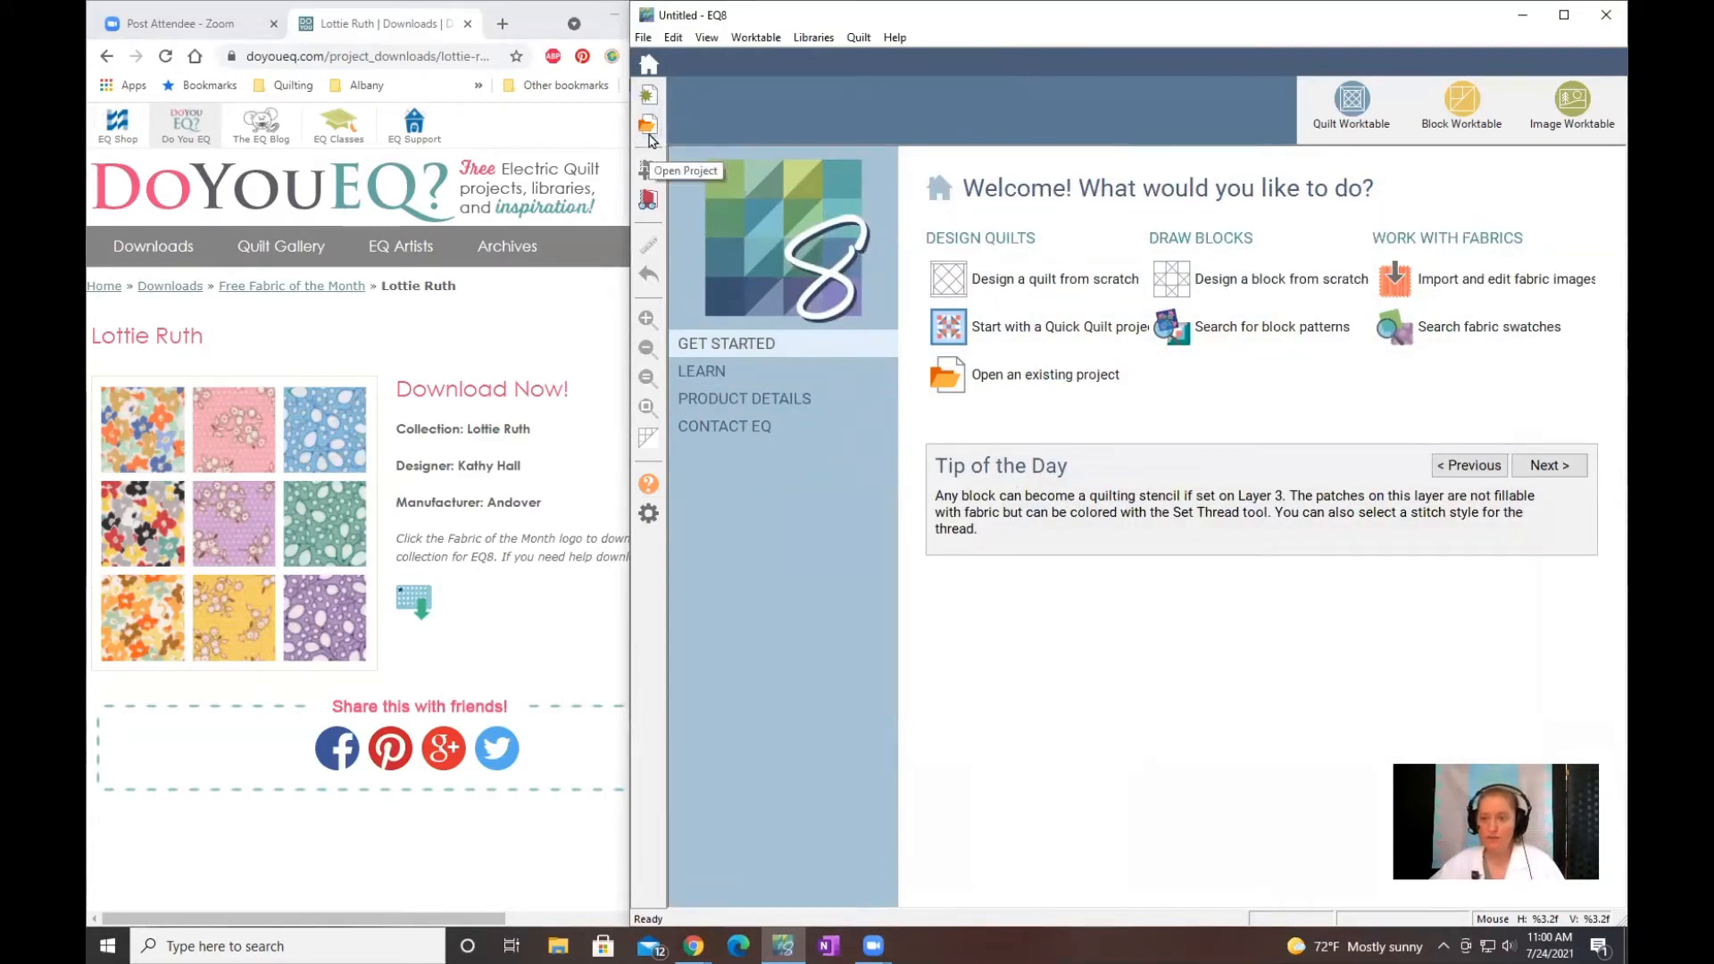
# Step: Create a new project named "FOTM July 2018 Lottie Ruth by" followed by the designer's full name
pyautogui.click(649, 98)
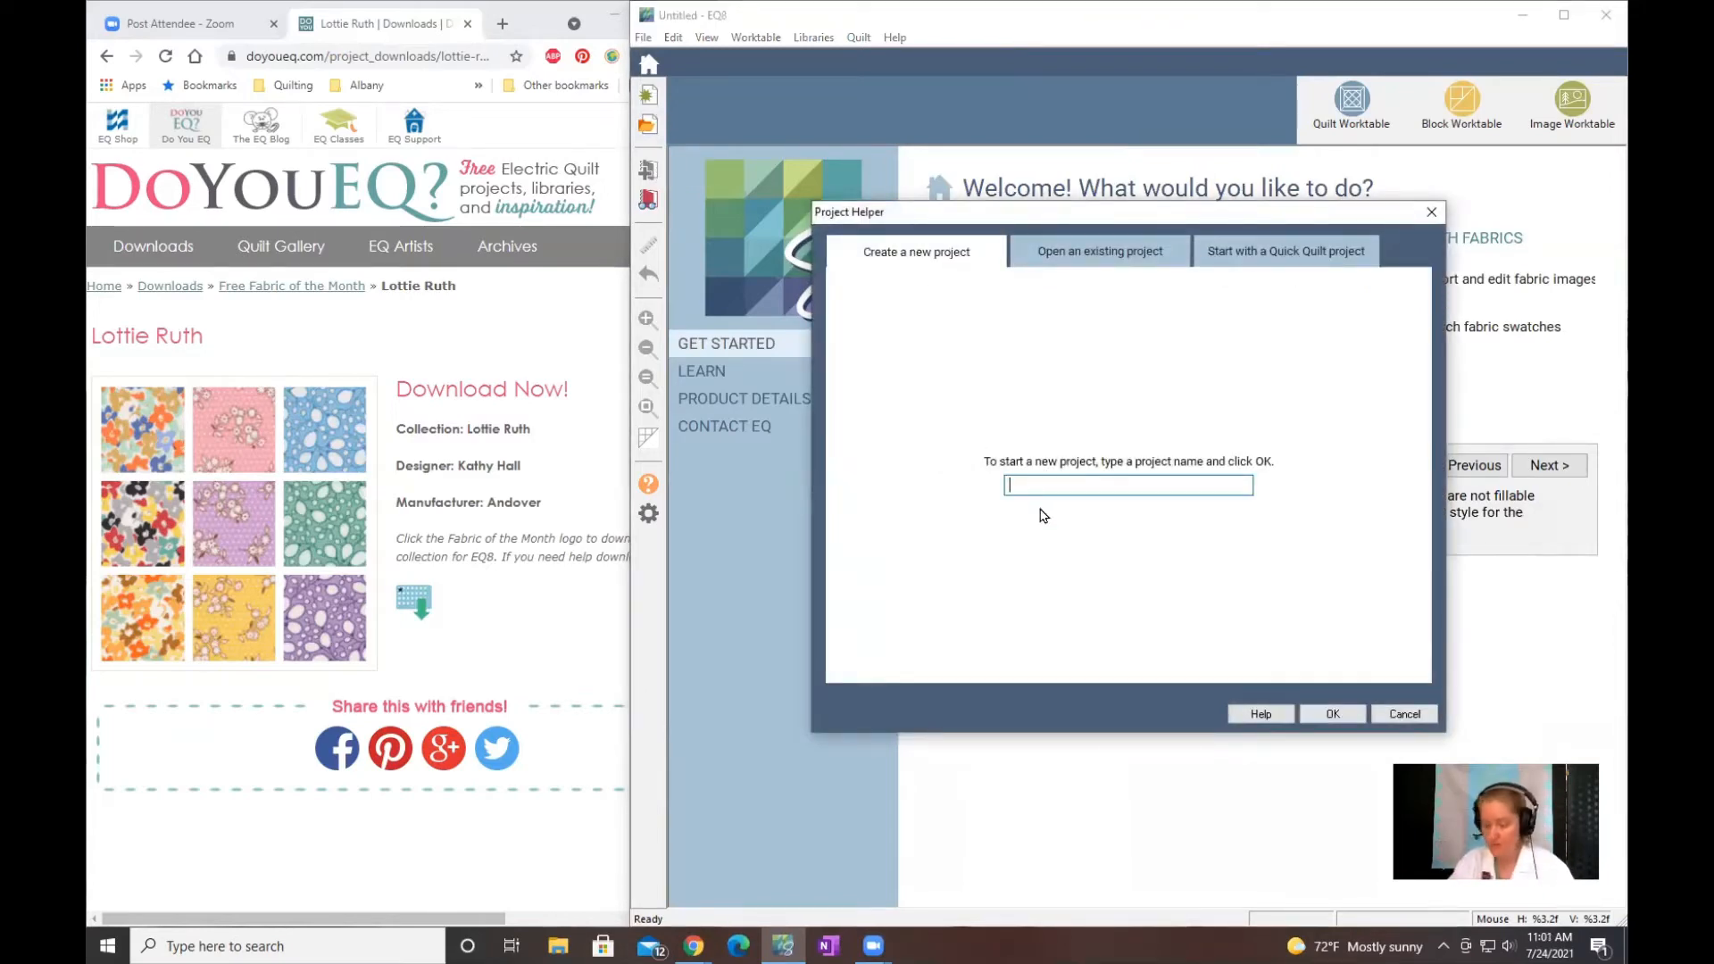
pyautogui.write('FOTM July 2018 Lottie Ruth')
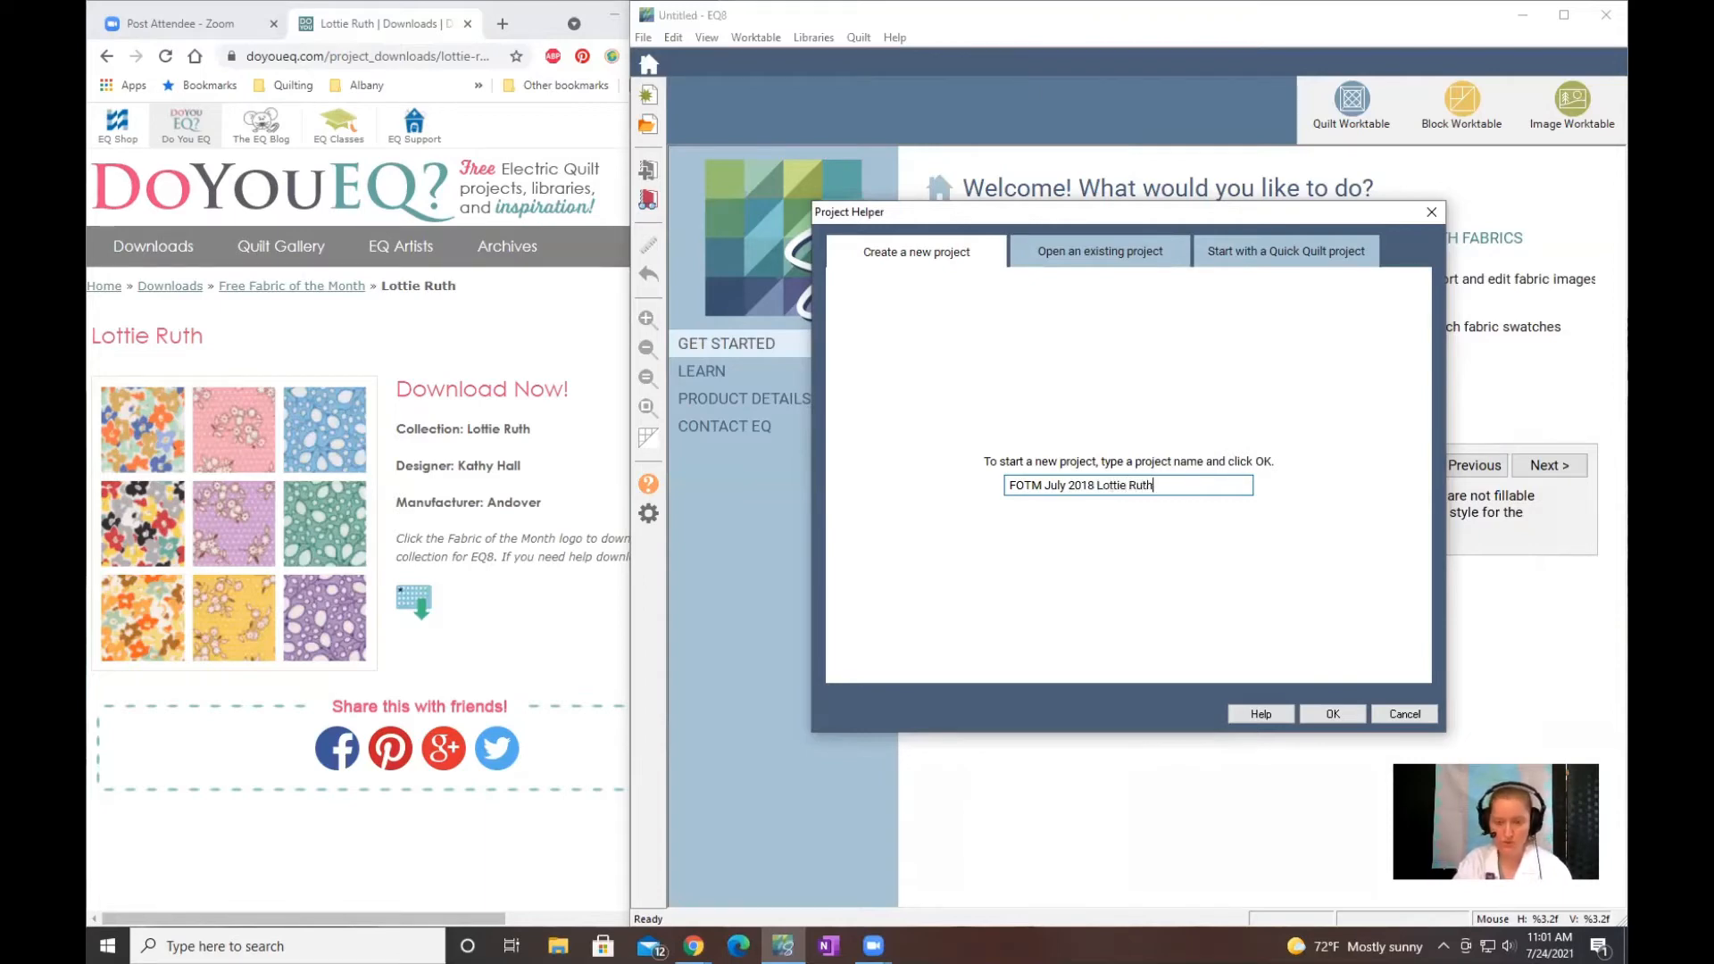
pyautogui.write('by Ka')
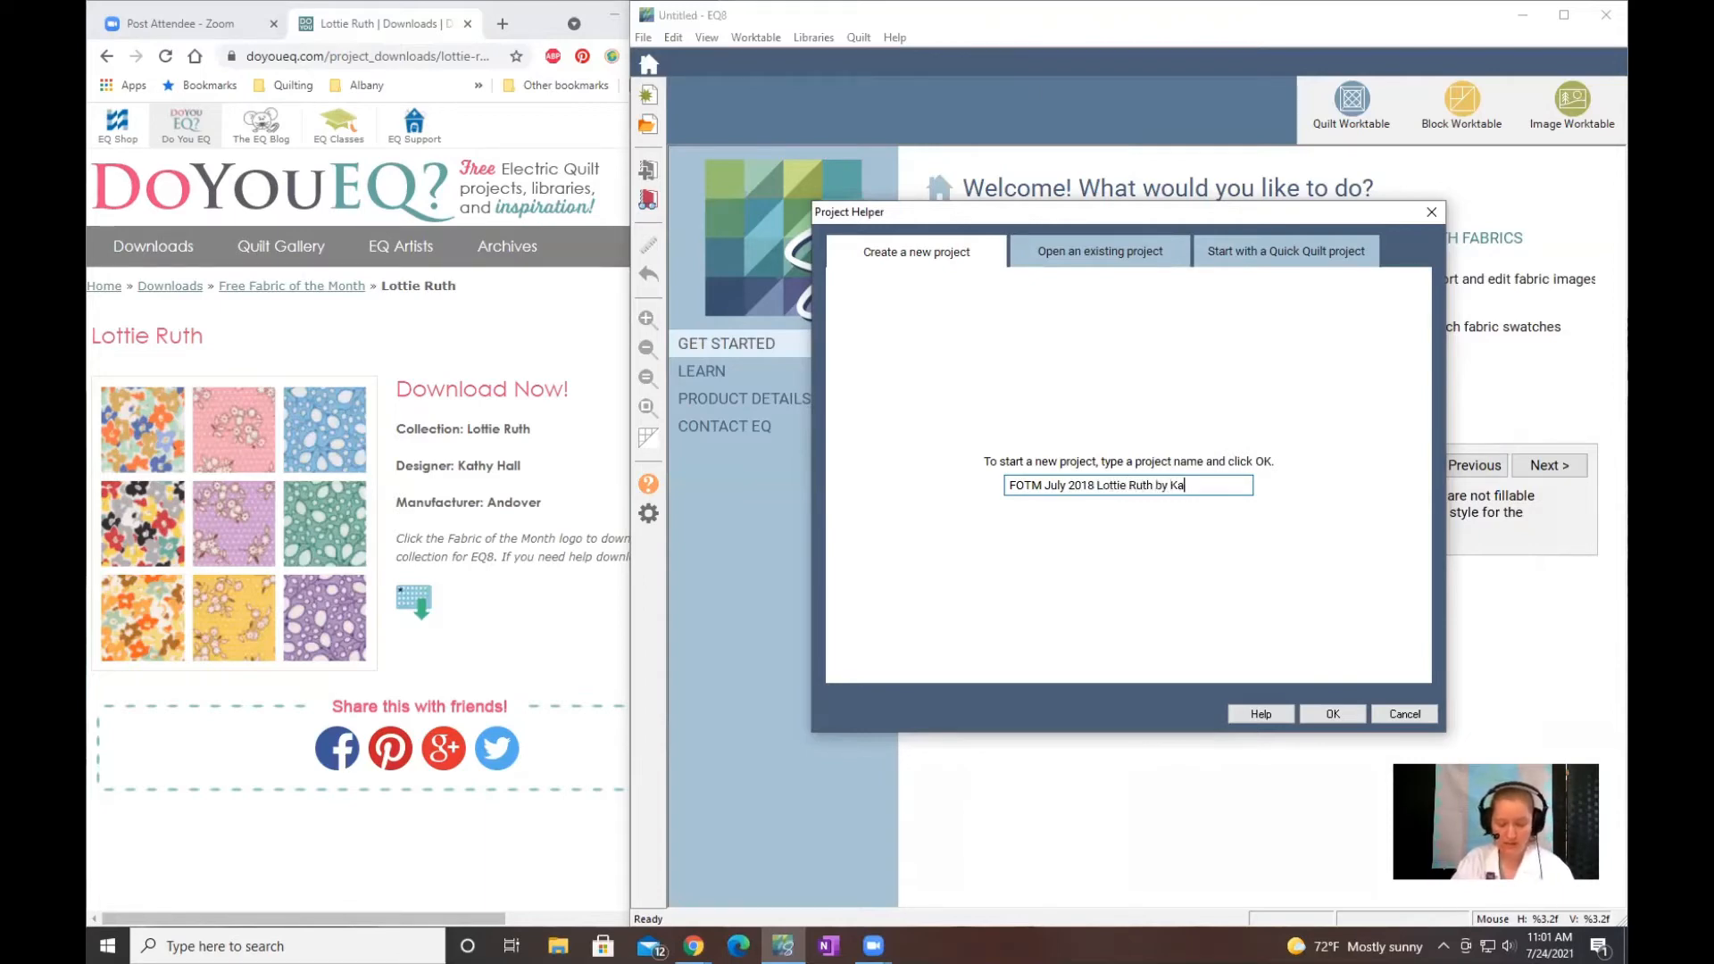
pyautogui.write('thy Hall')
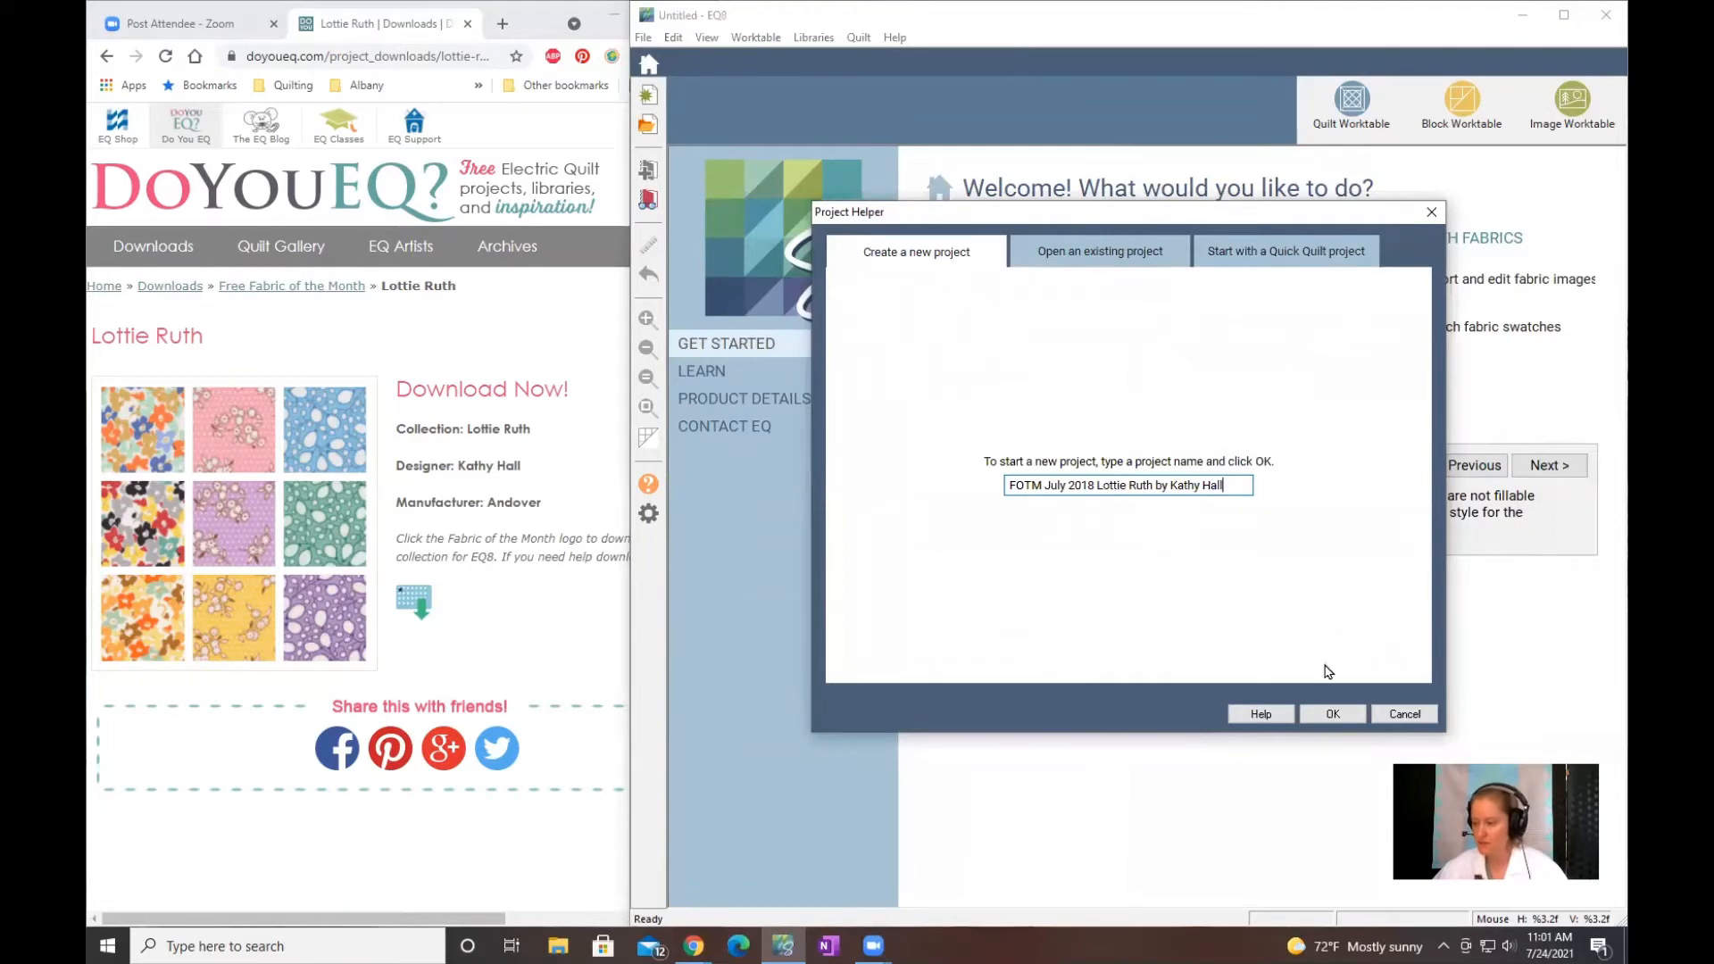
pyautogui.click(1333, 714)
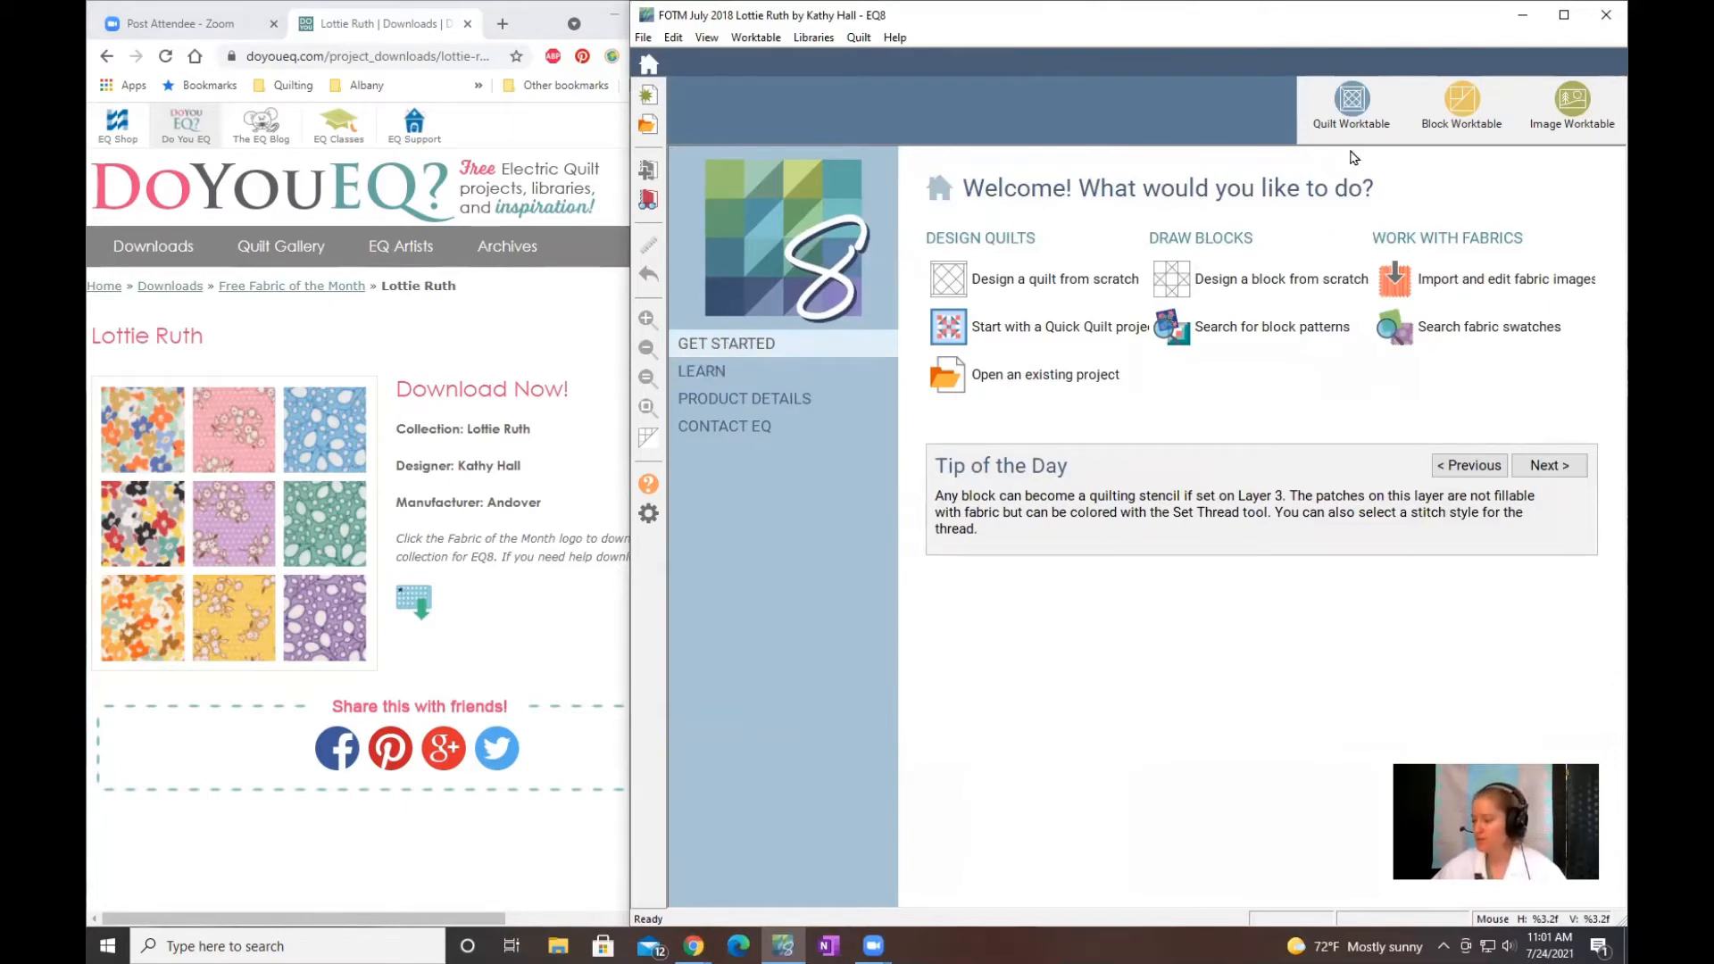
# Step: Maximize the EQ8 window and clear all unused blocks from the Blocks section of the Project Sketchbook
pyautogui.click(1563, 16)
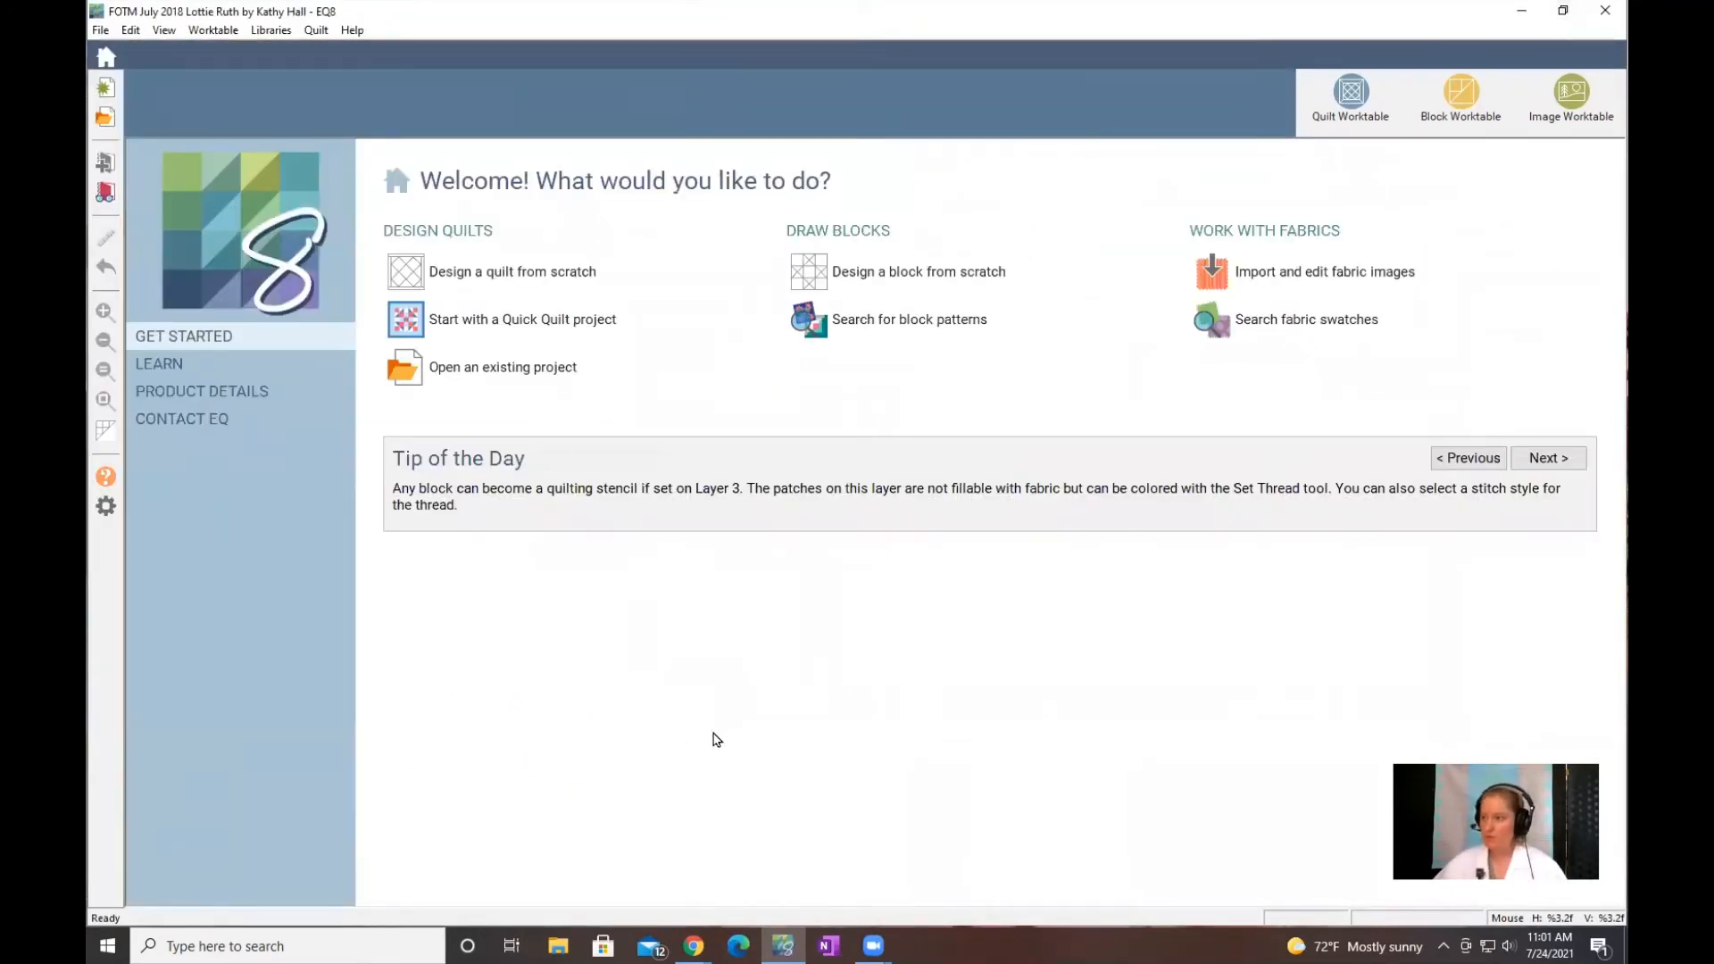
pyautogui.click(106, 193)
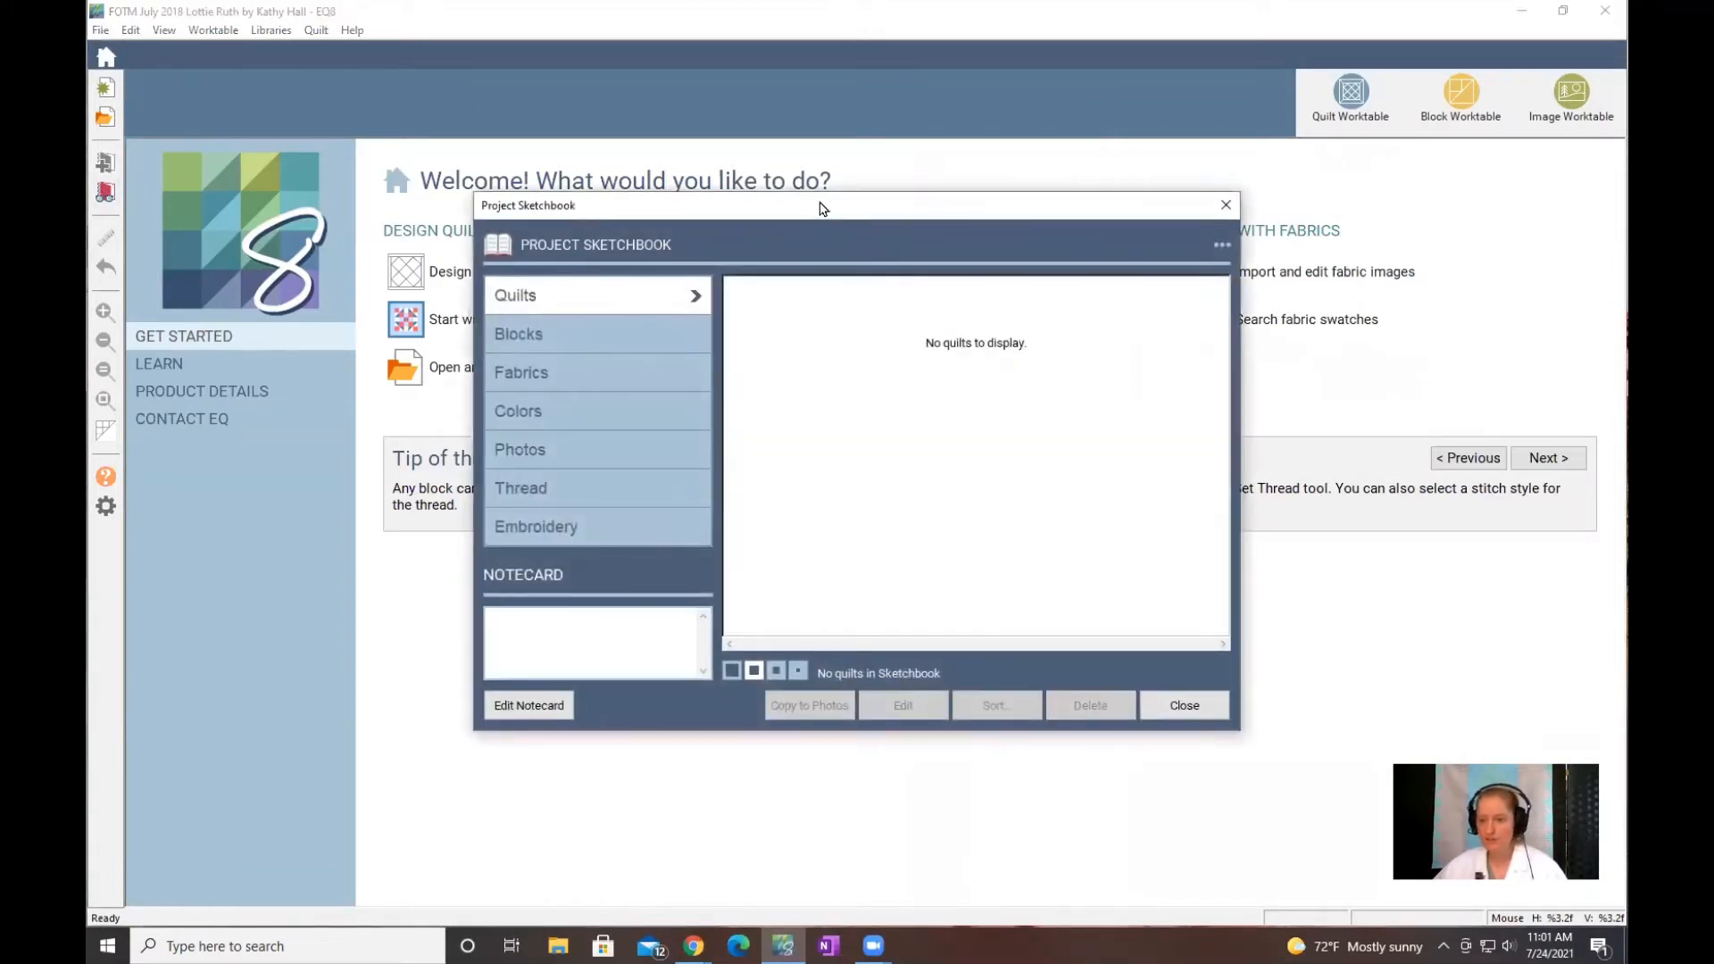
pyautogui.click(581, 334)
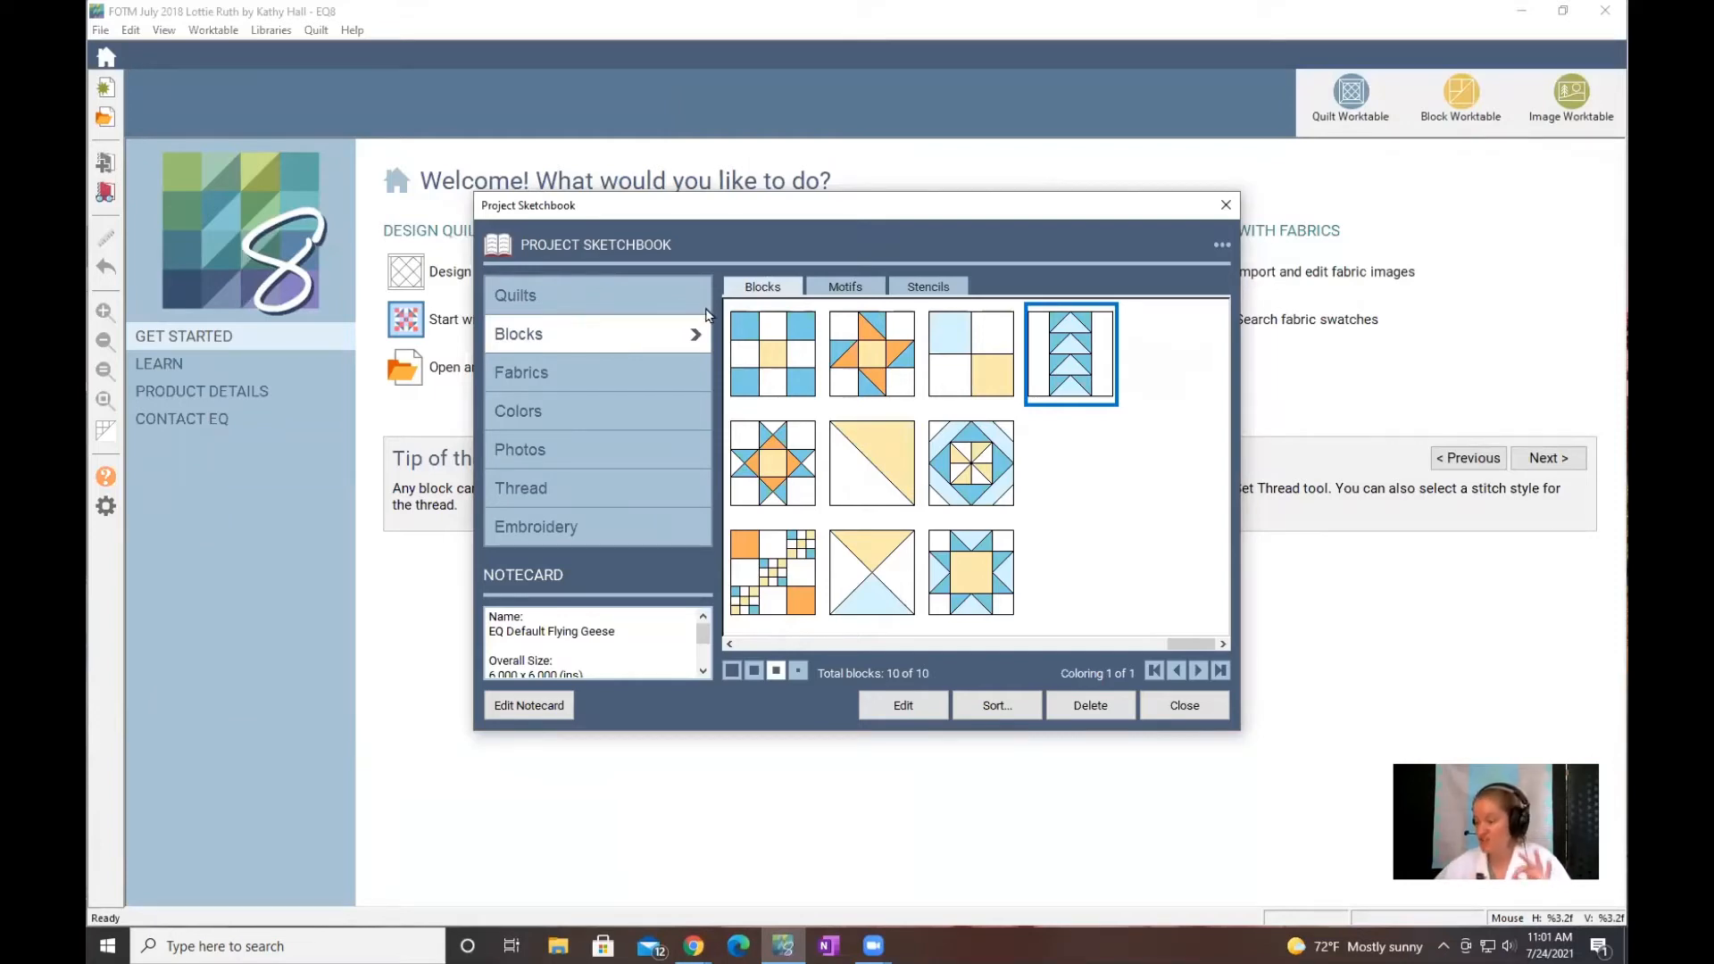
pyautogui.click(1218, 244)
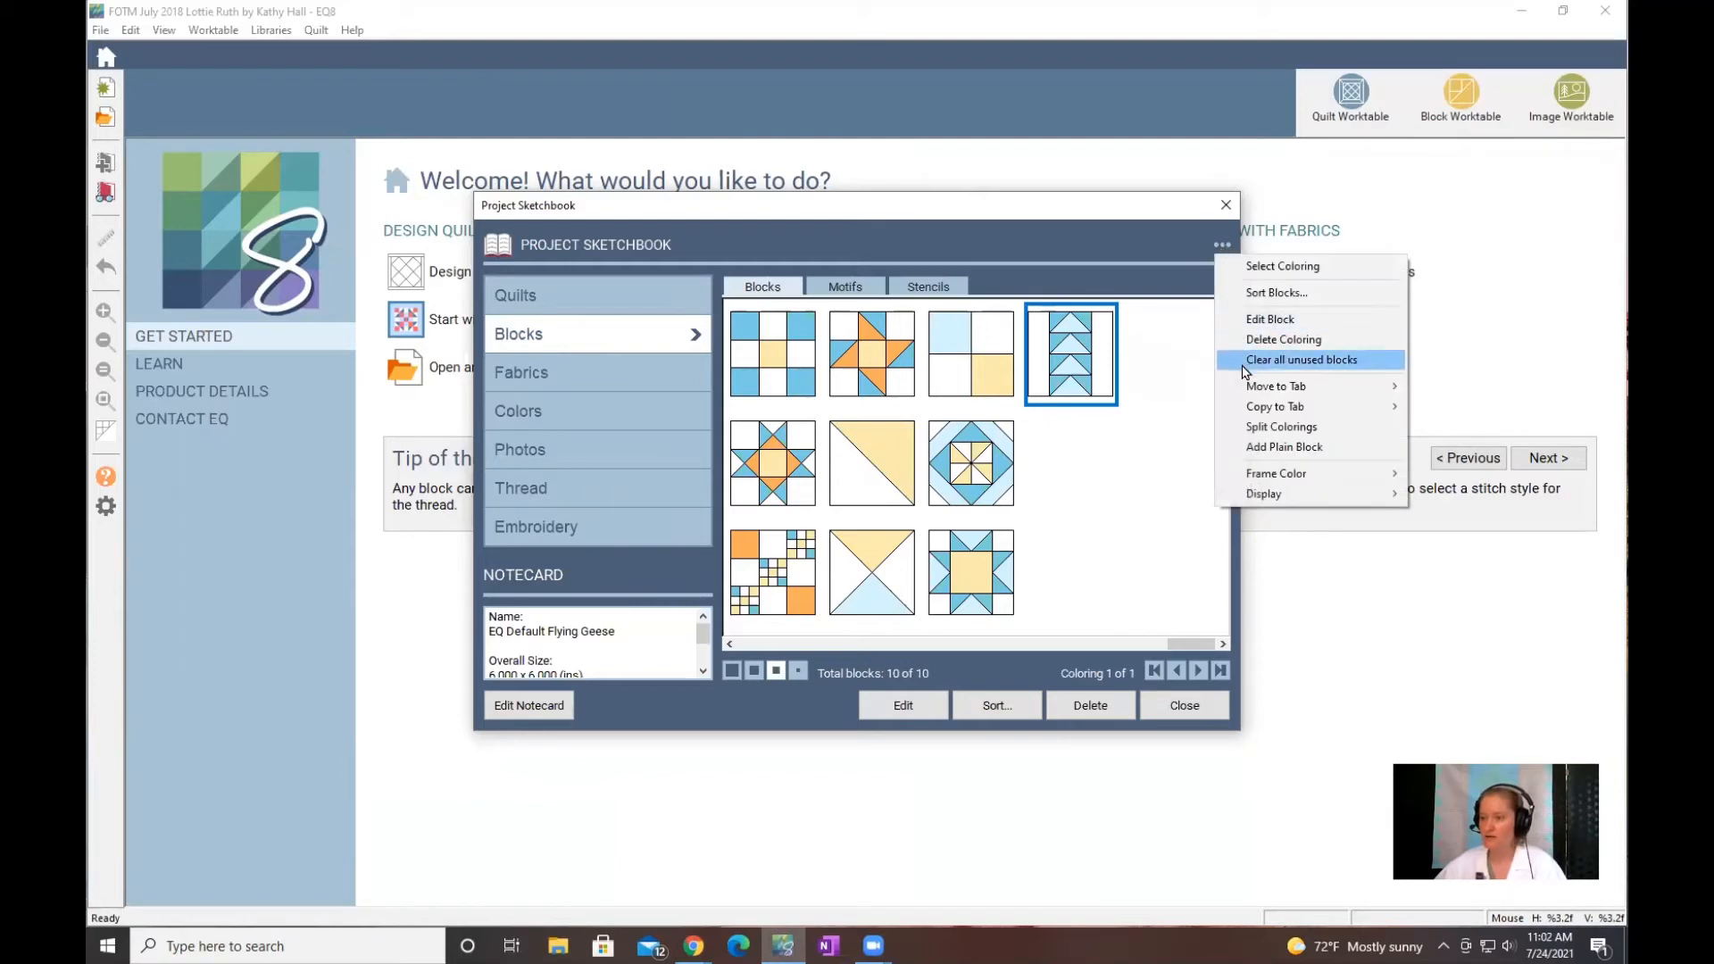
pyautogui.click(1246, 366)
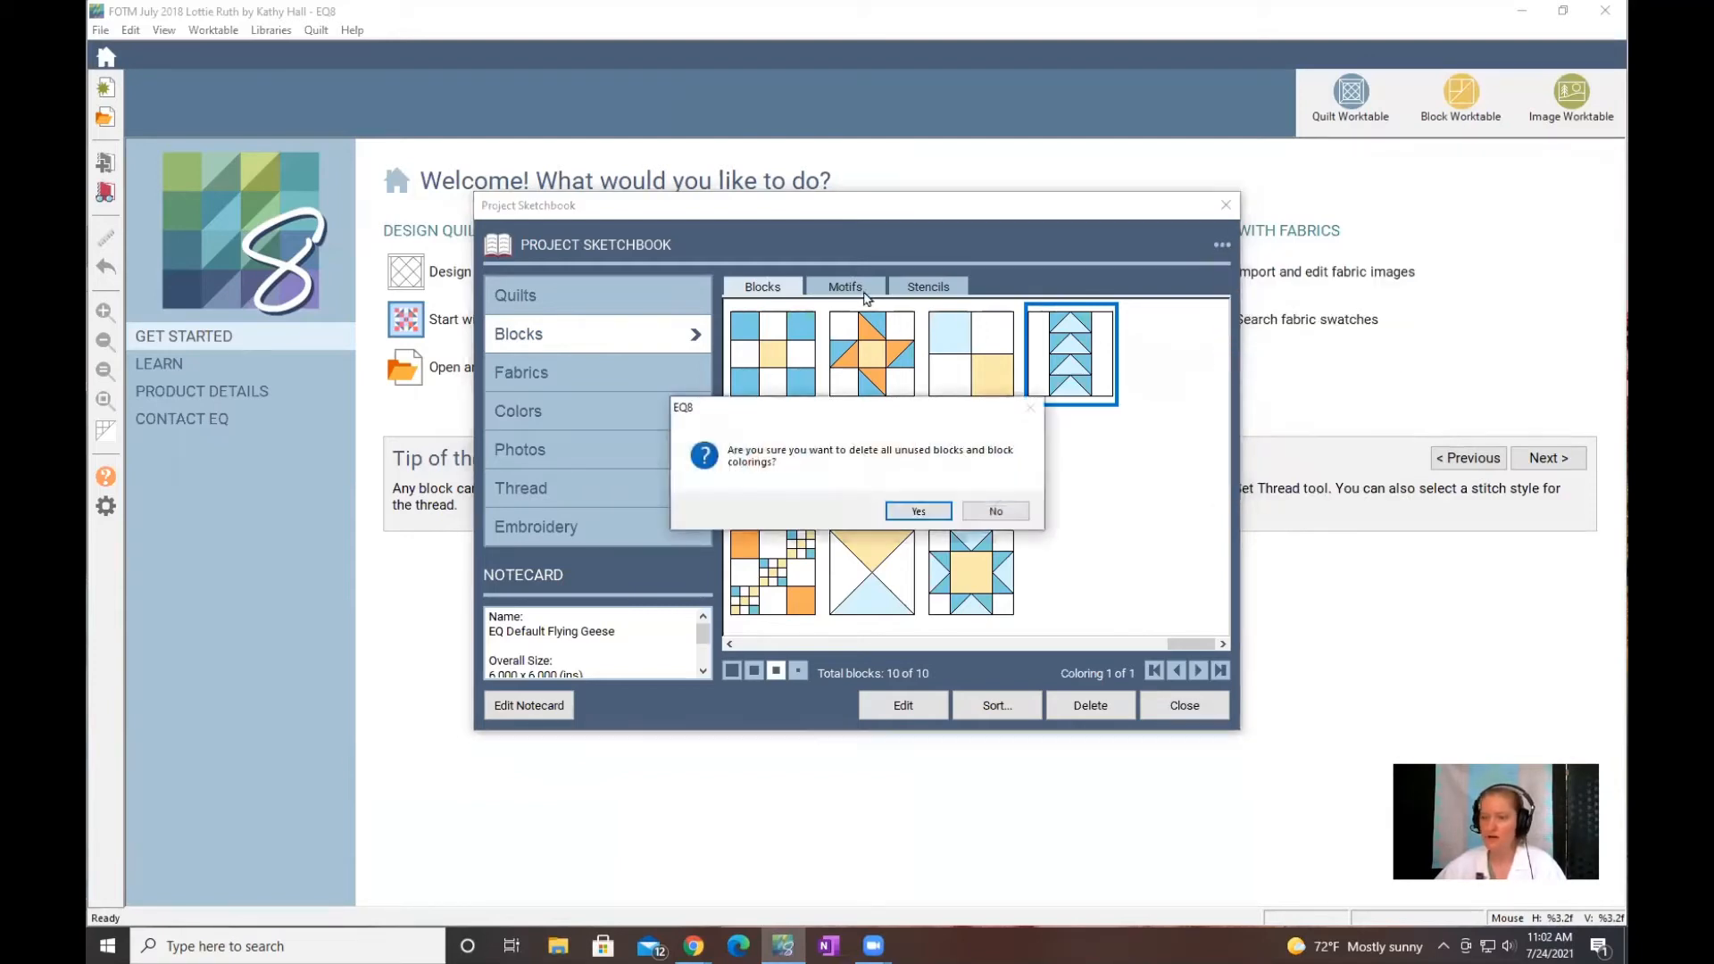
pyautogui.click(918, 511)
# Step: Clear all unused motifs and stencils from the Project Sketchbook, confirming each deletion
pyautogui.click(862, 286)
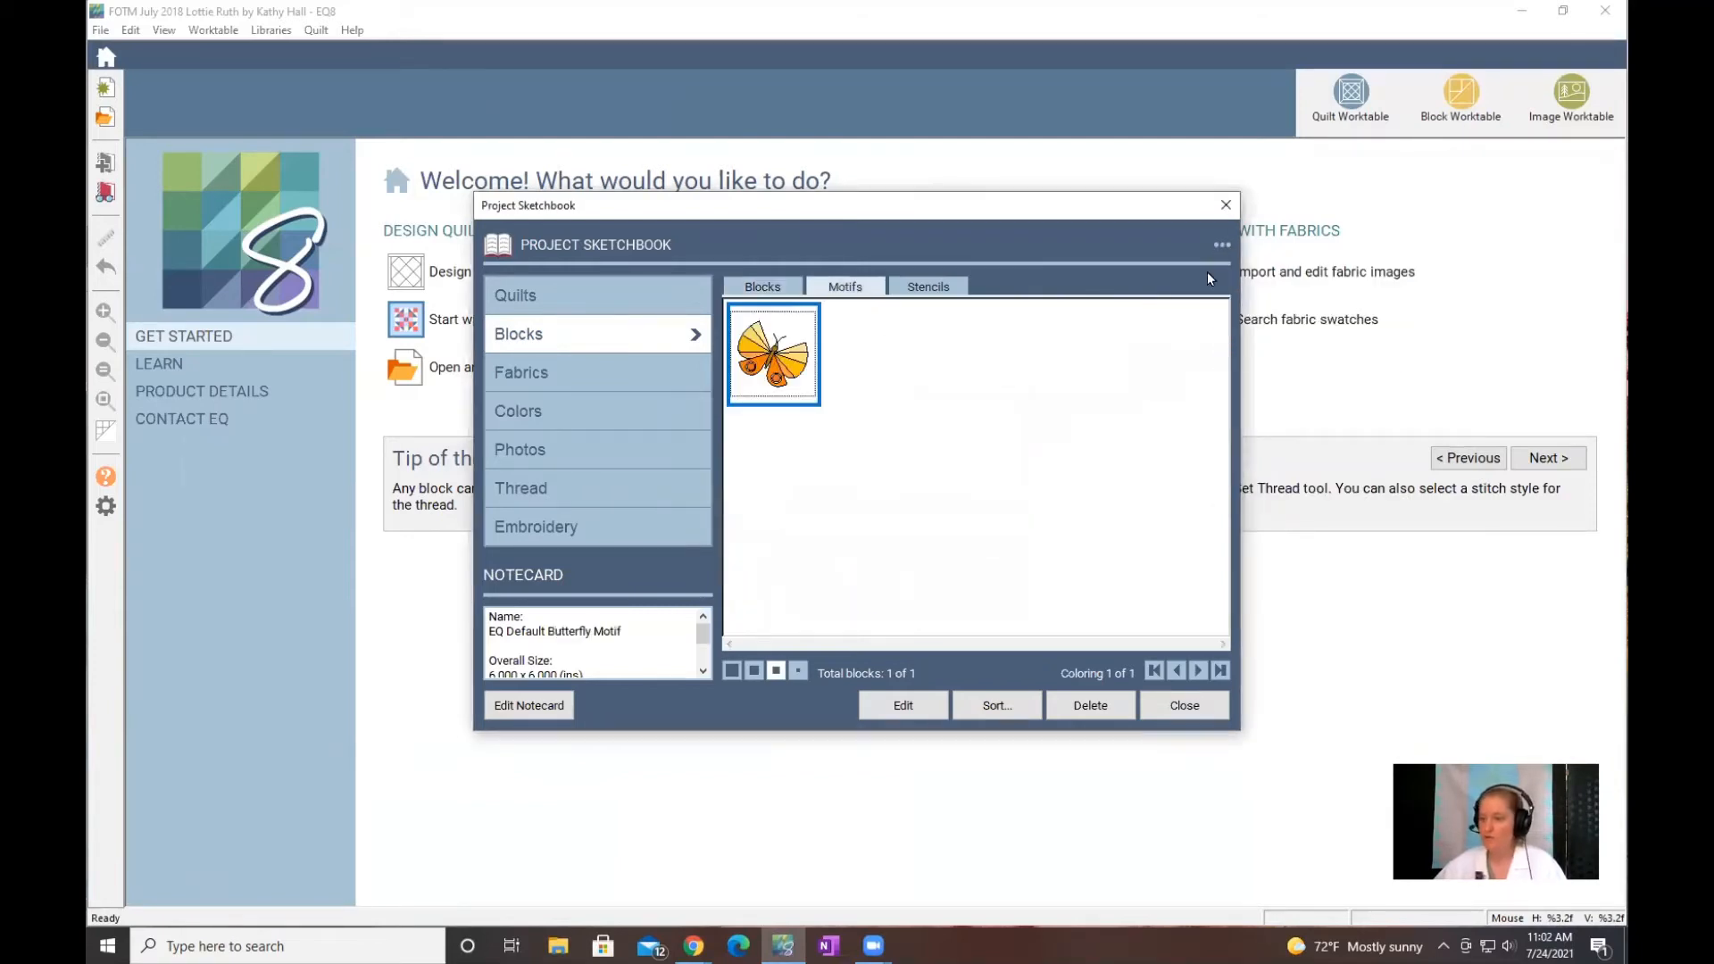
pyautogui.click(1220, 243)
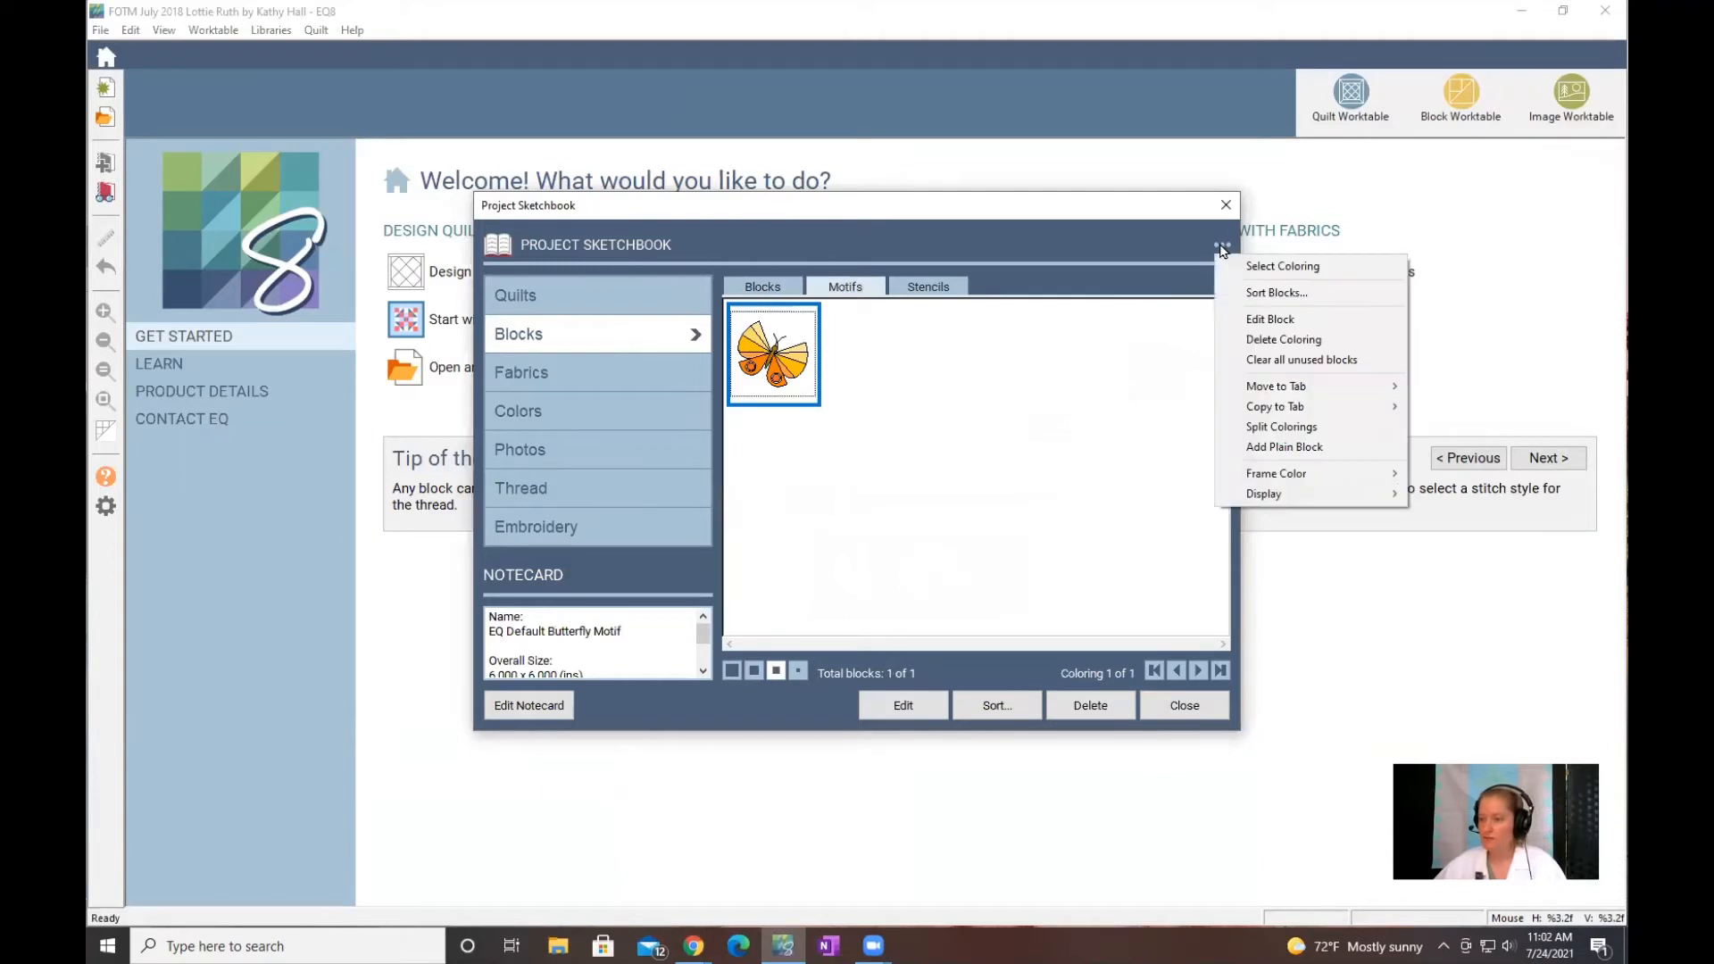
pyautogui.click(1267, 359)
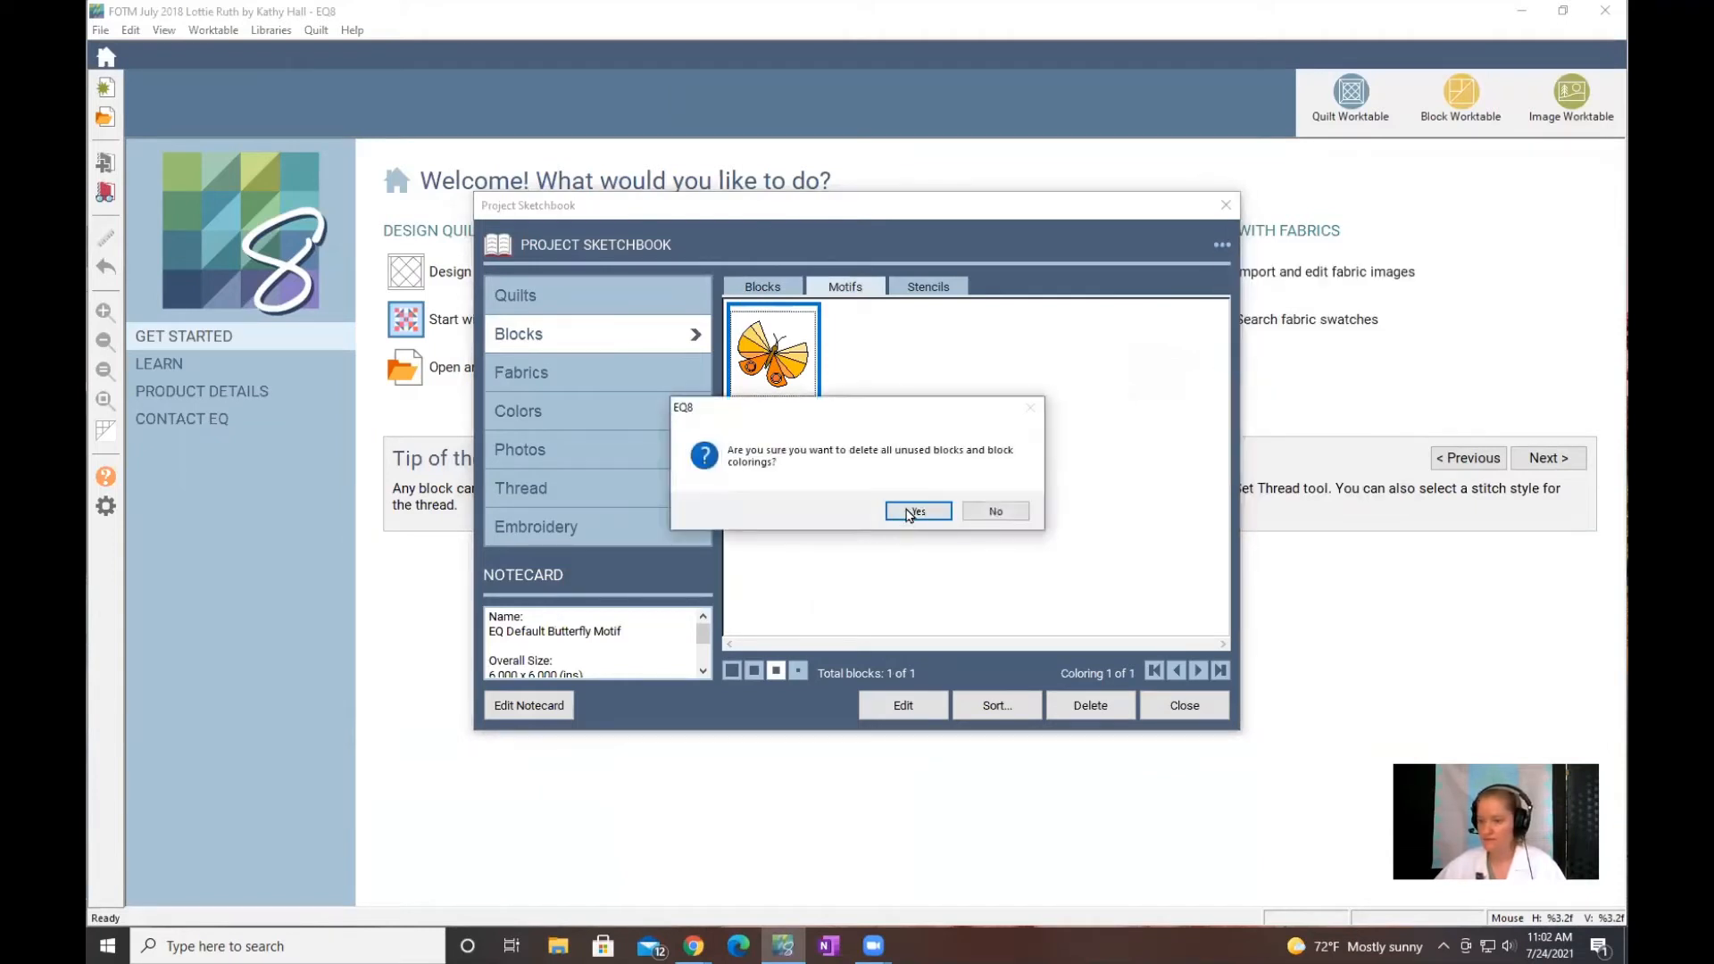
pyautogui.click(912, 512)
pyautogui.click(936, 288)
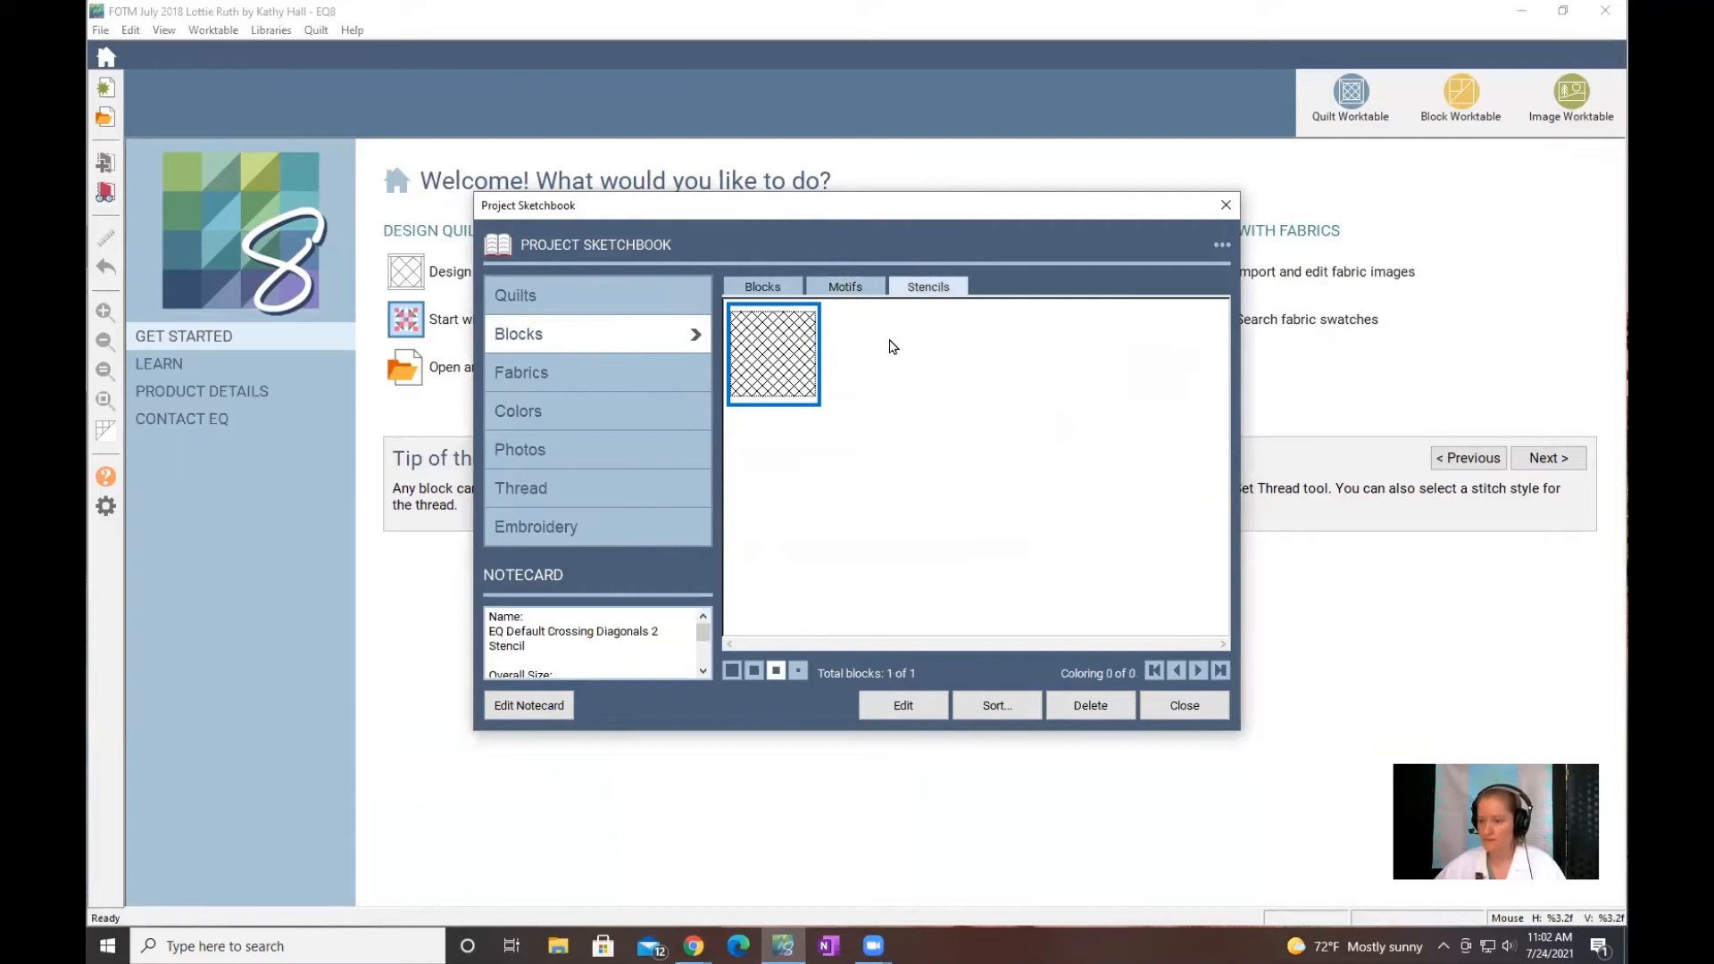
pyautogui.click(1219, 244)
pyautogui.click(1250, 358)
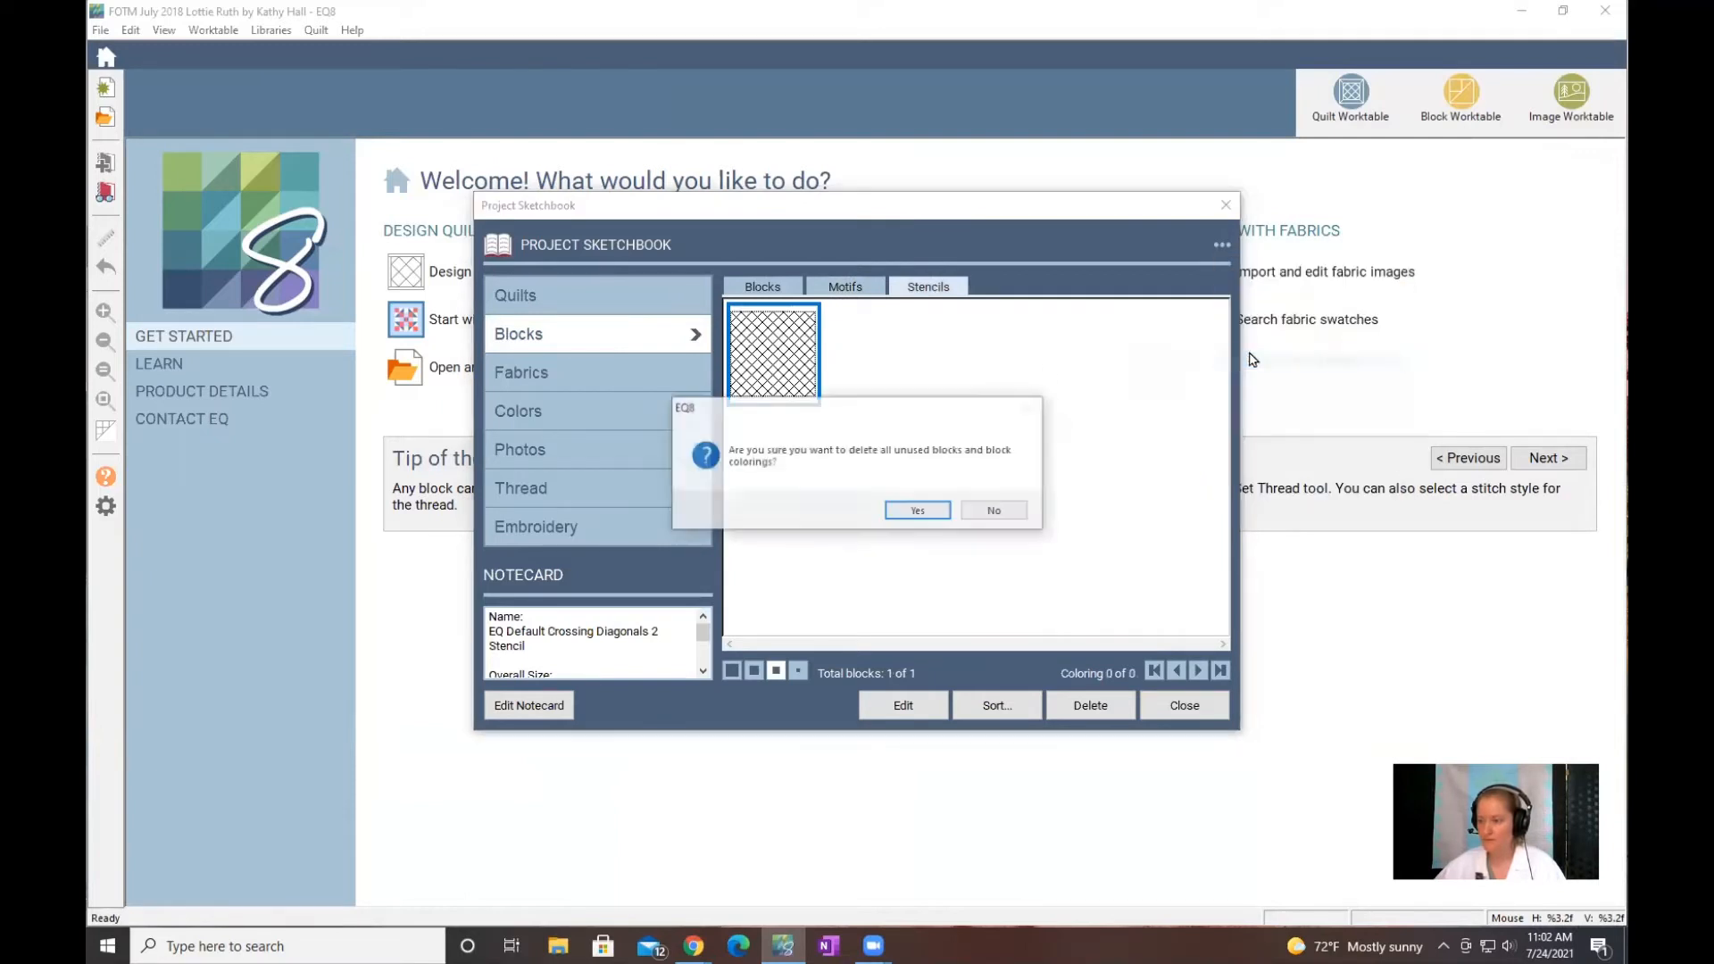
pyautogui.click(917, 509)
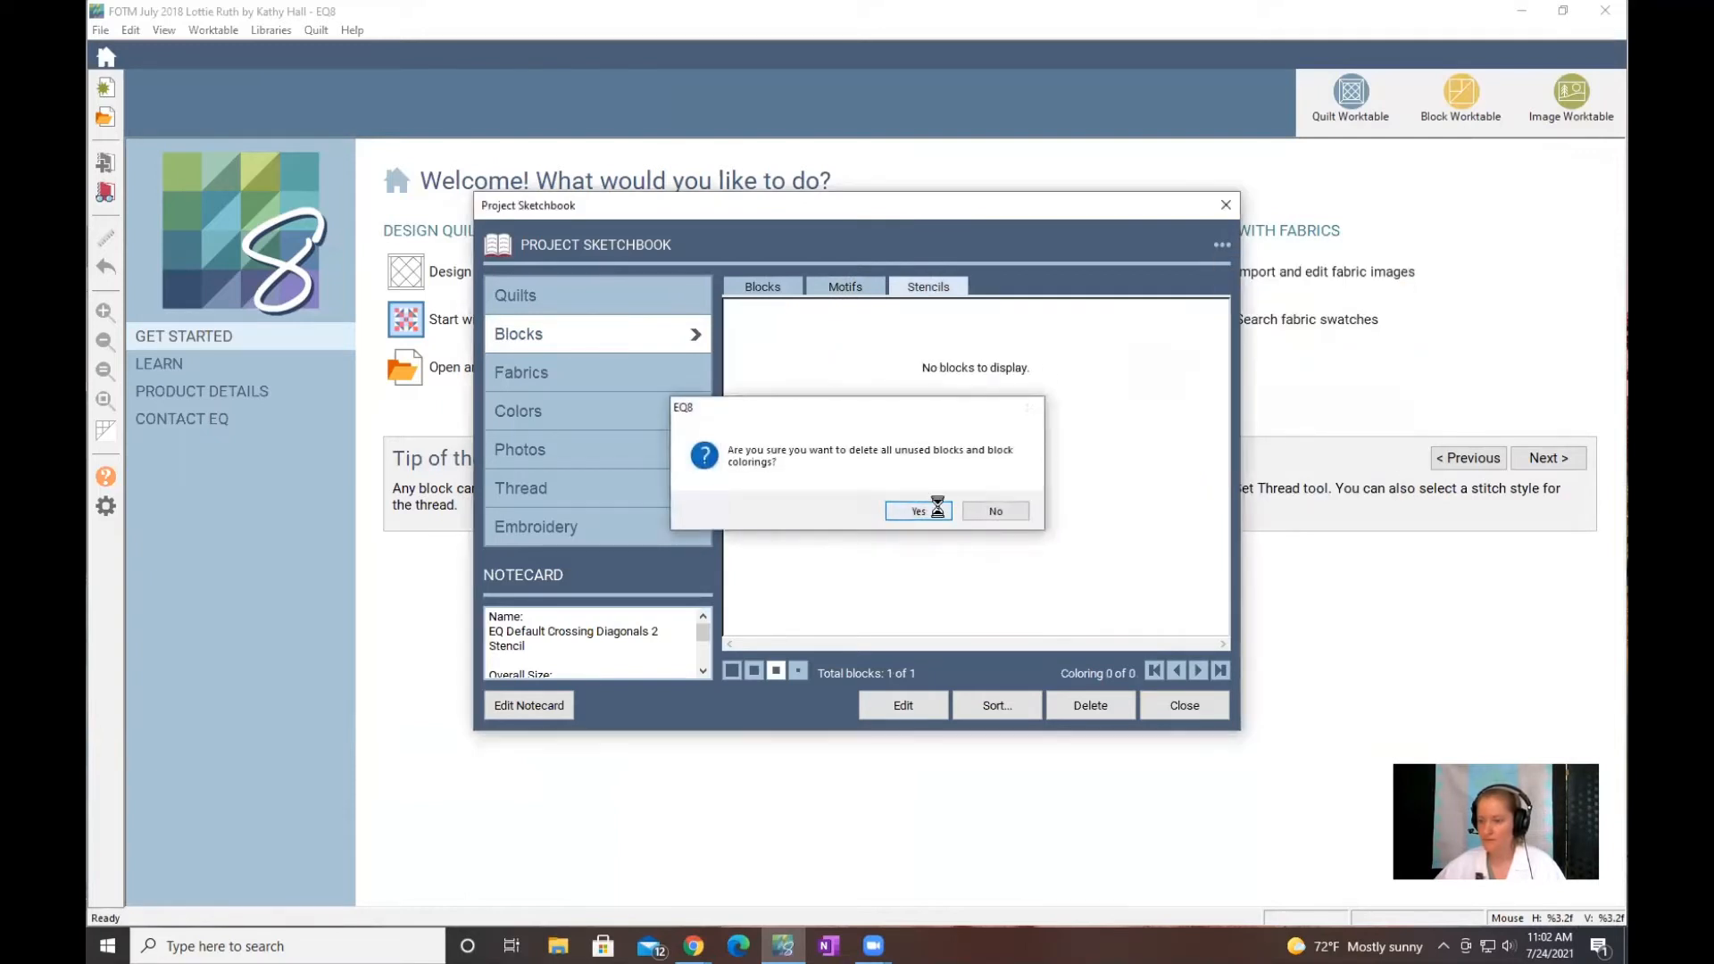
# Step: Clear all unused fabrics from the Project Sketchbook and close it
pyautogui.click(529, 375)
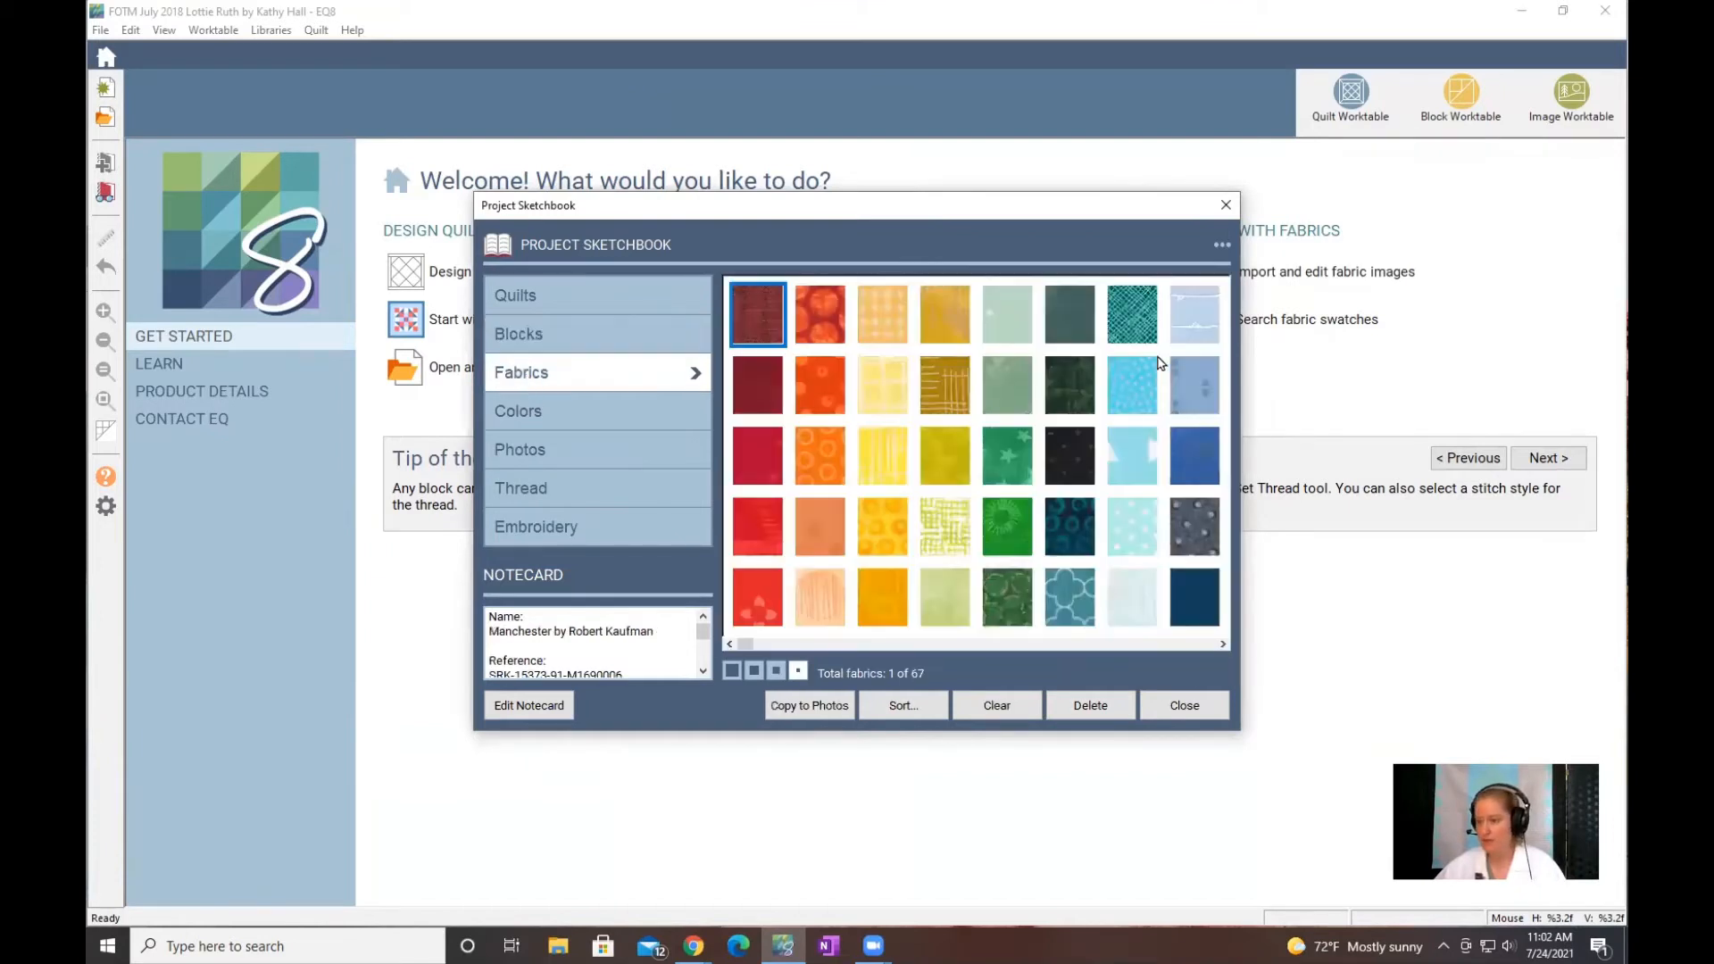
pyautogui.click(1220, 245)
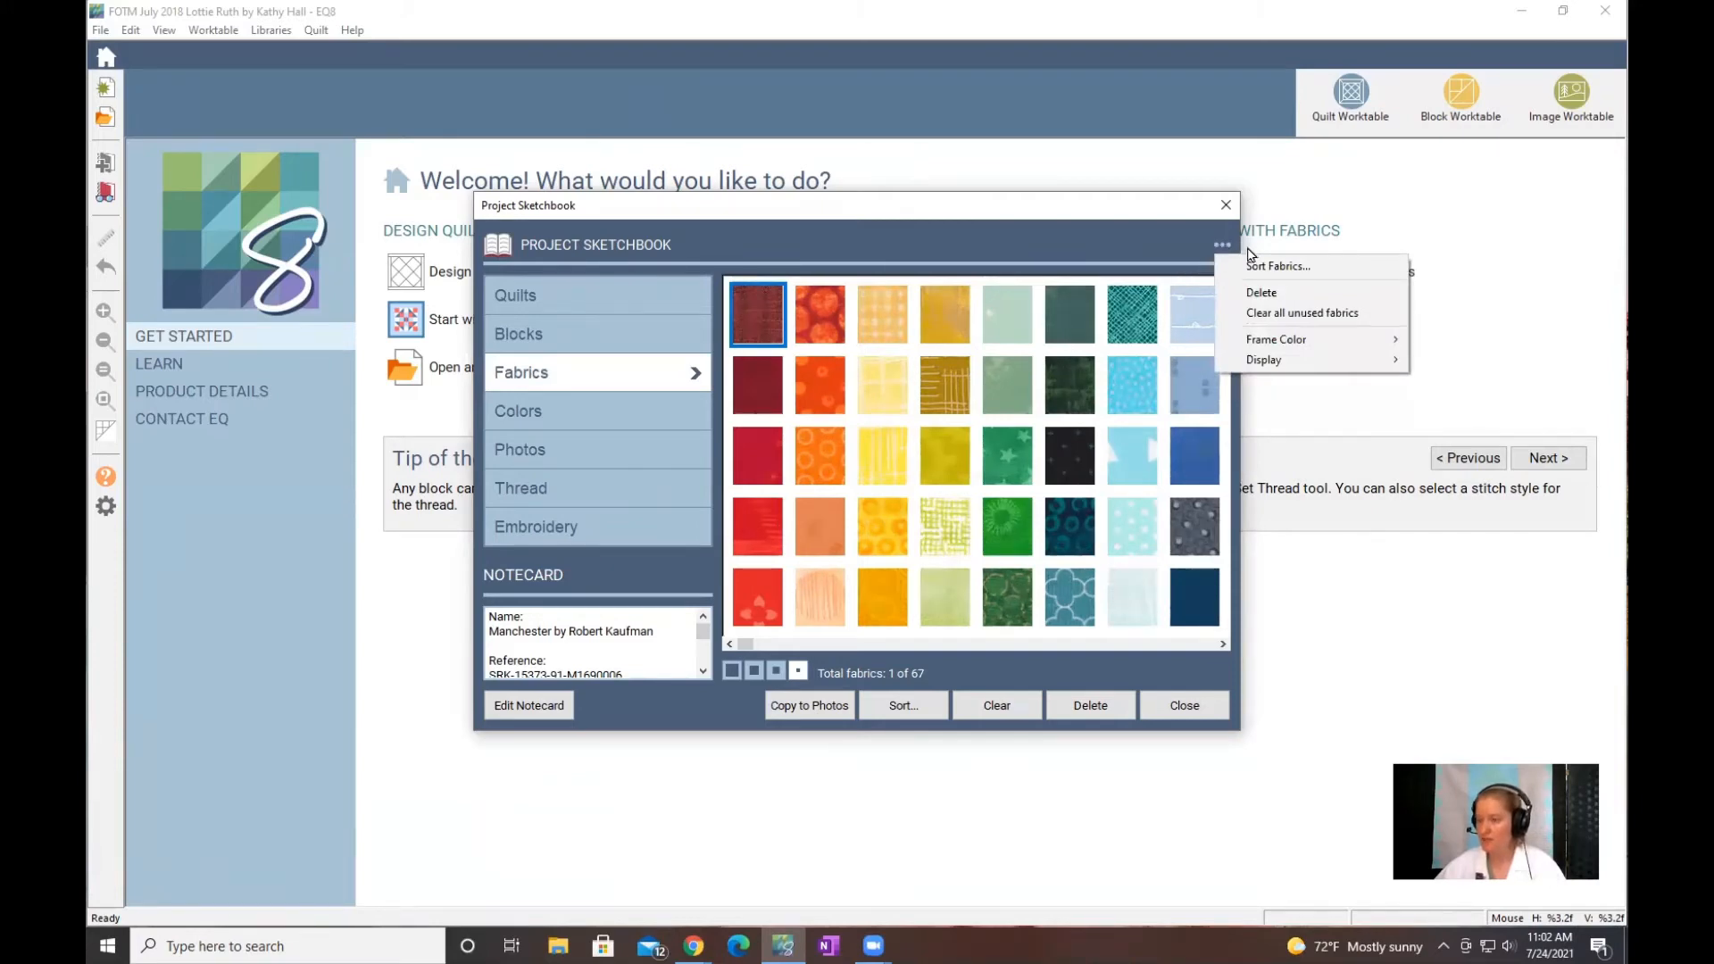
pyautogui.click(1271, 315)
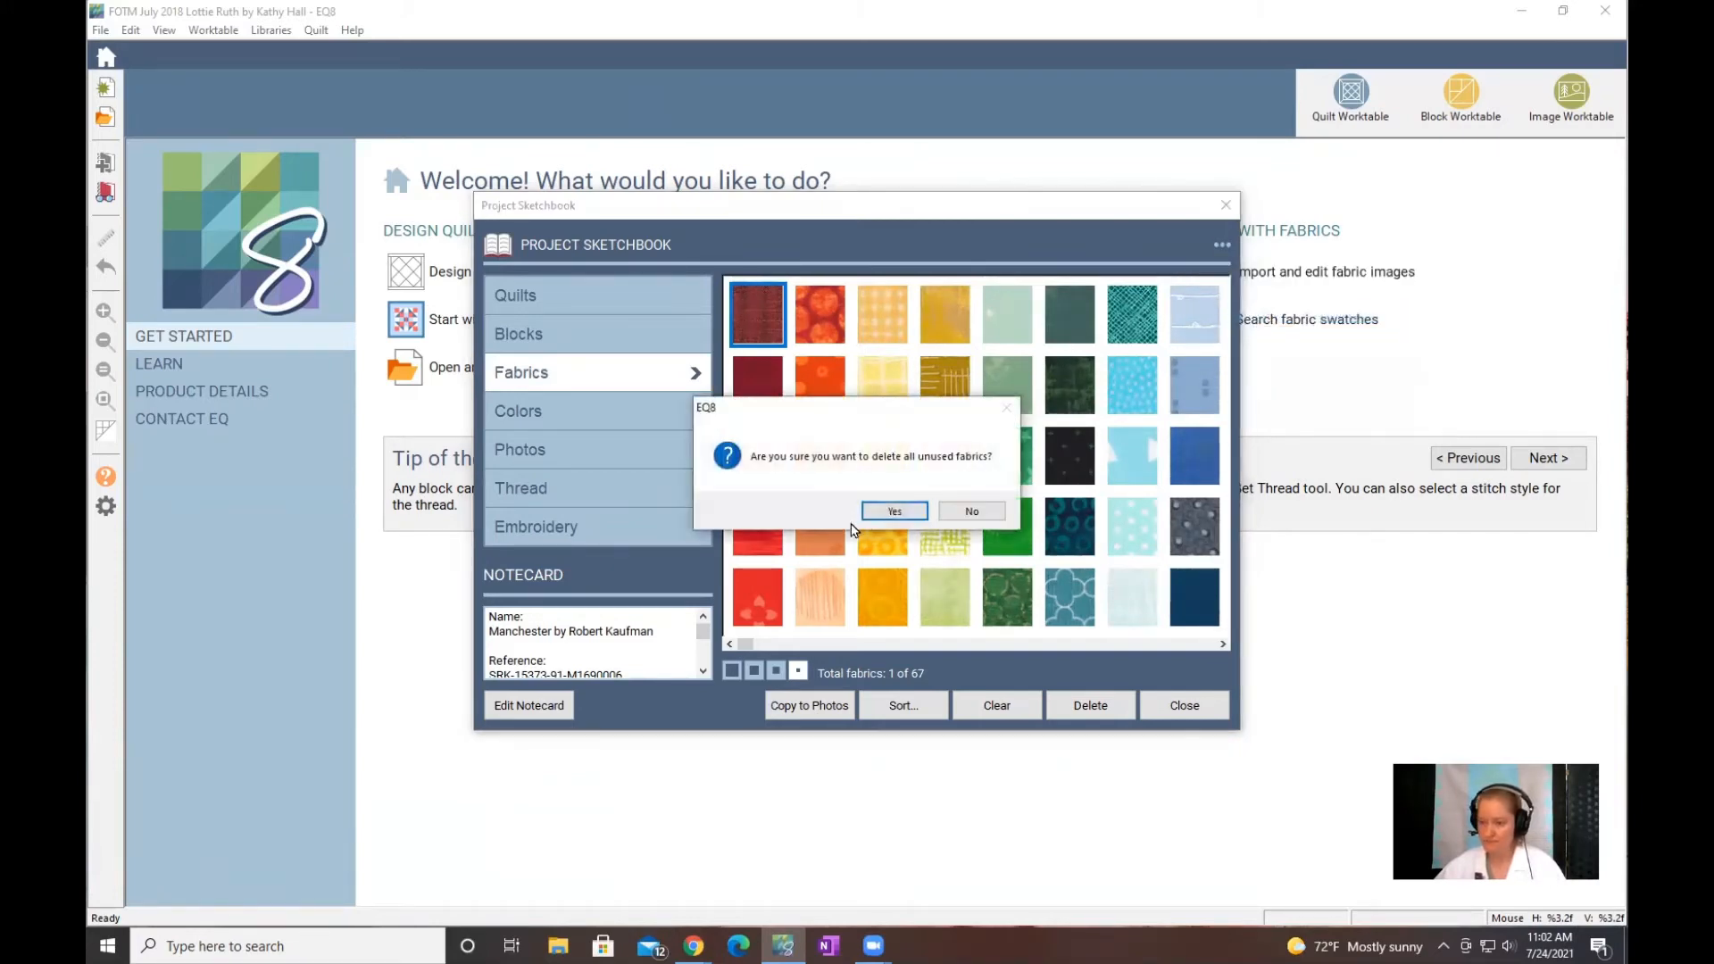
pyautogui.click(882, 509)
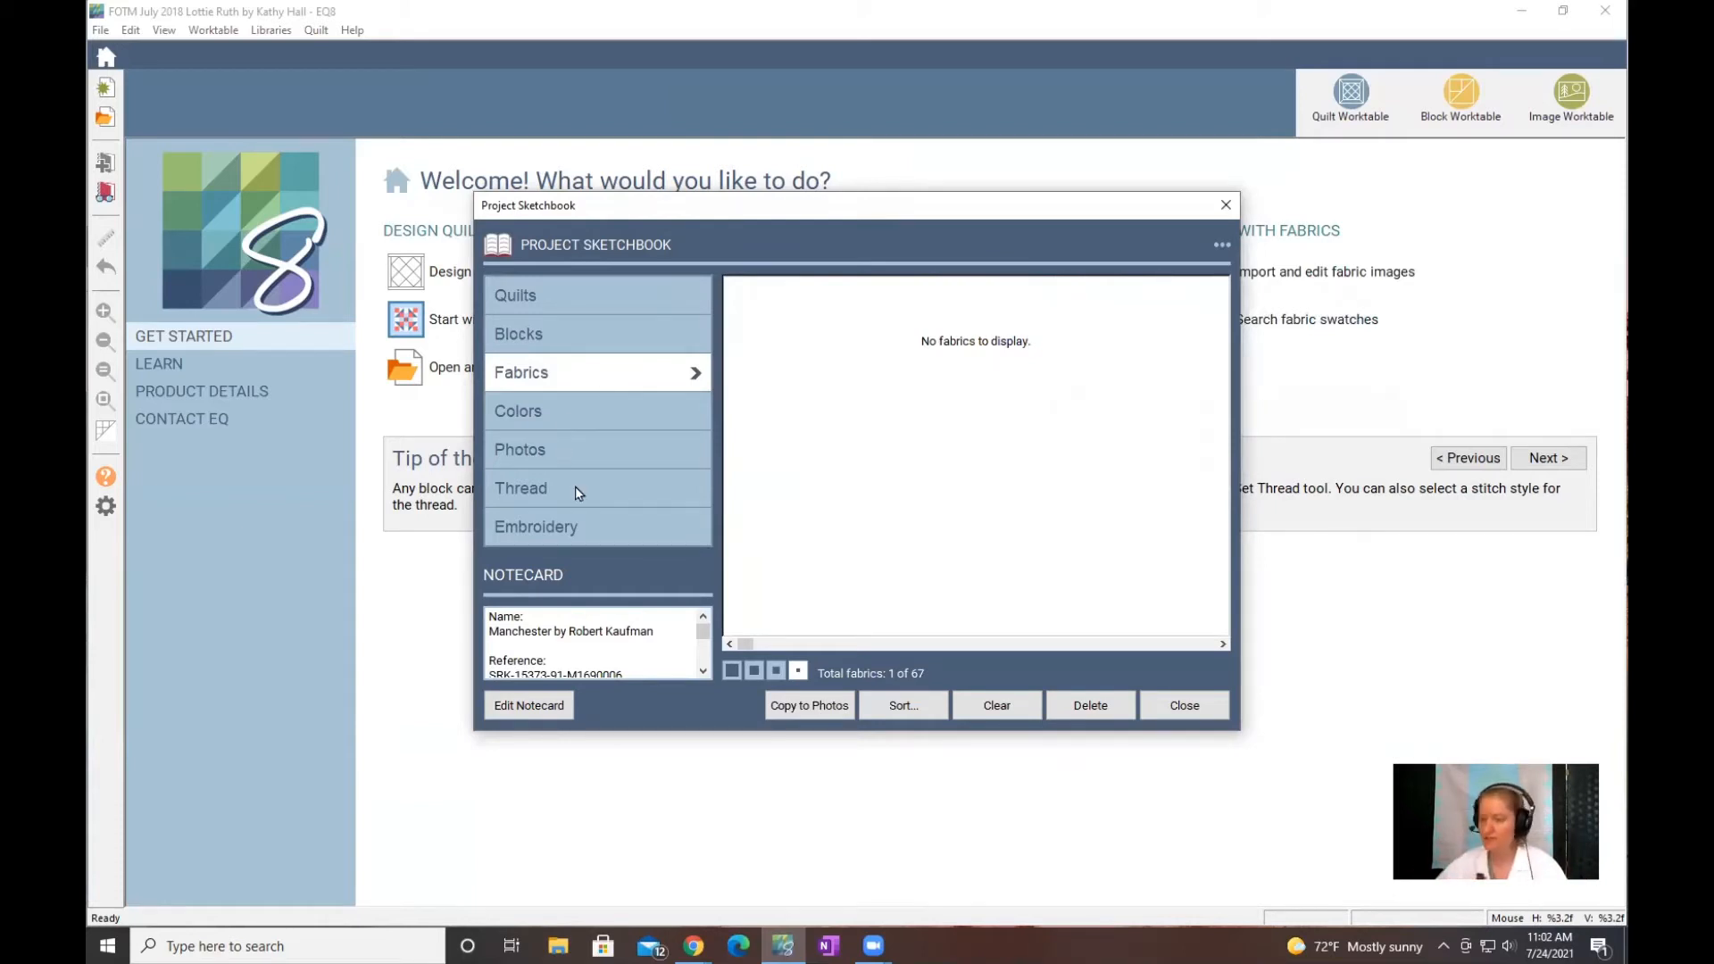
pyautogui.click(1224, 205)
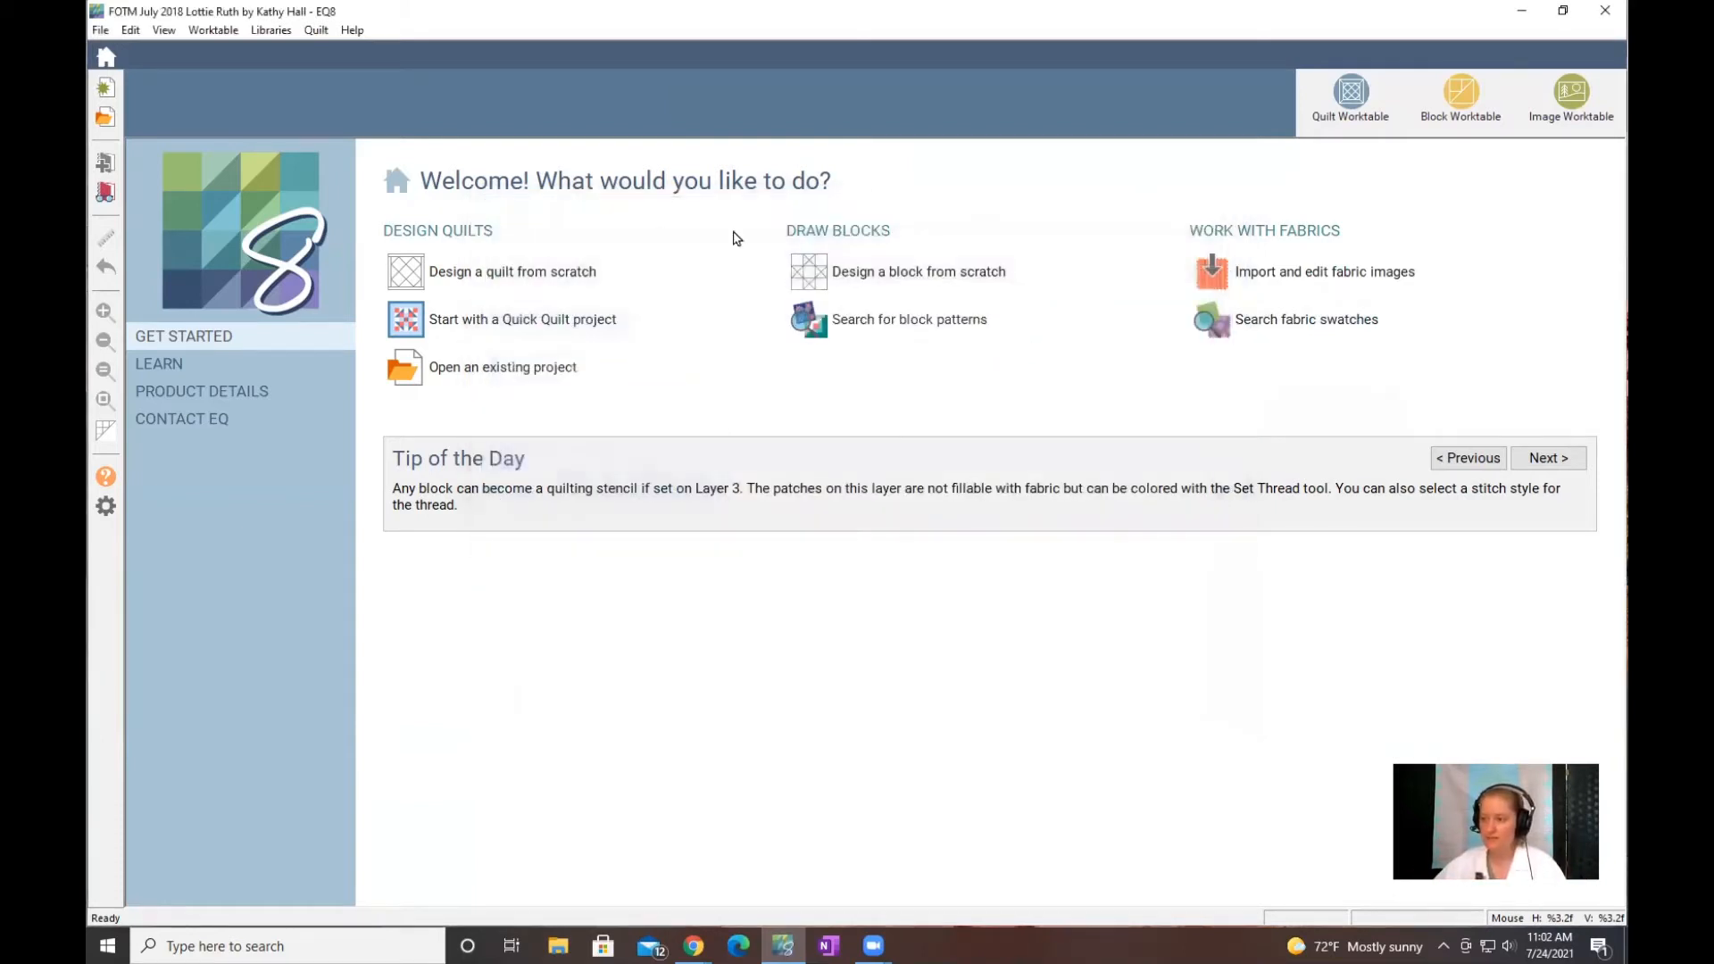
# Step: Start a quilt from scratch, add all Andover-Lottie Ruth fabrics to the sketchbook and display them in the Fabric Tools
pyautogui.click(496, 272)
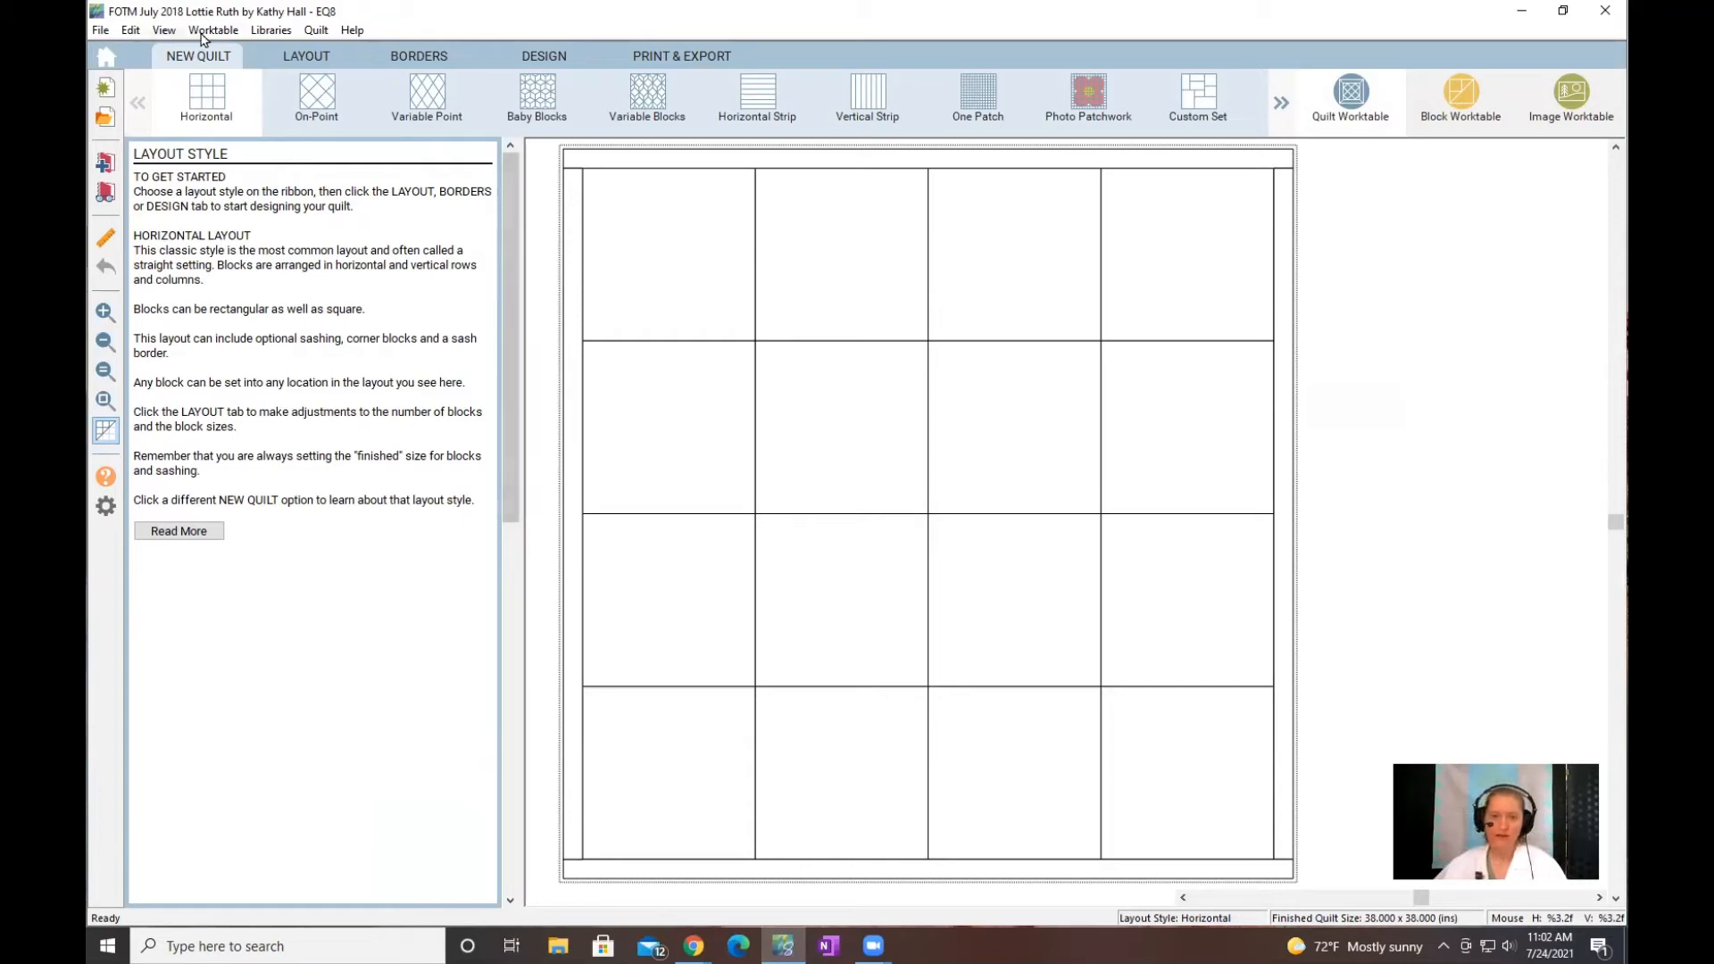
pyautogui.click(498, 59)
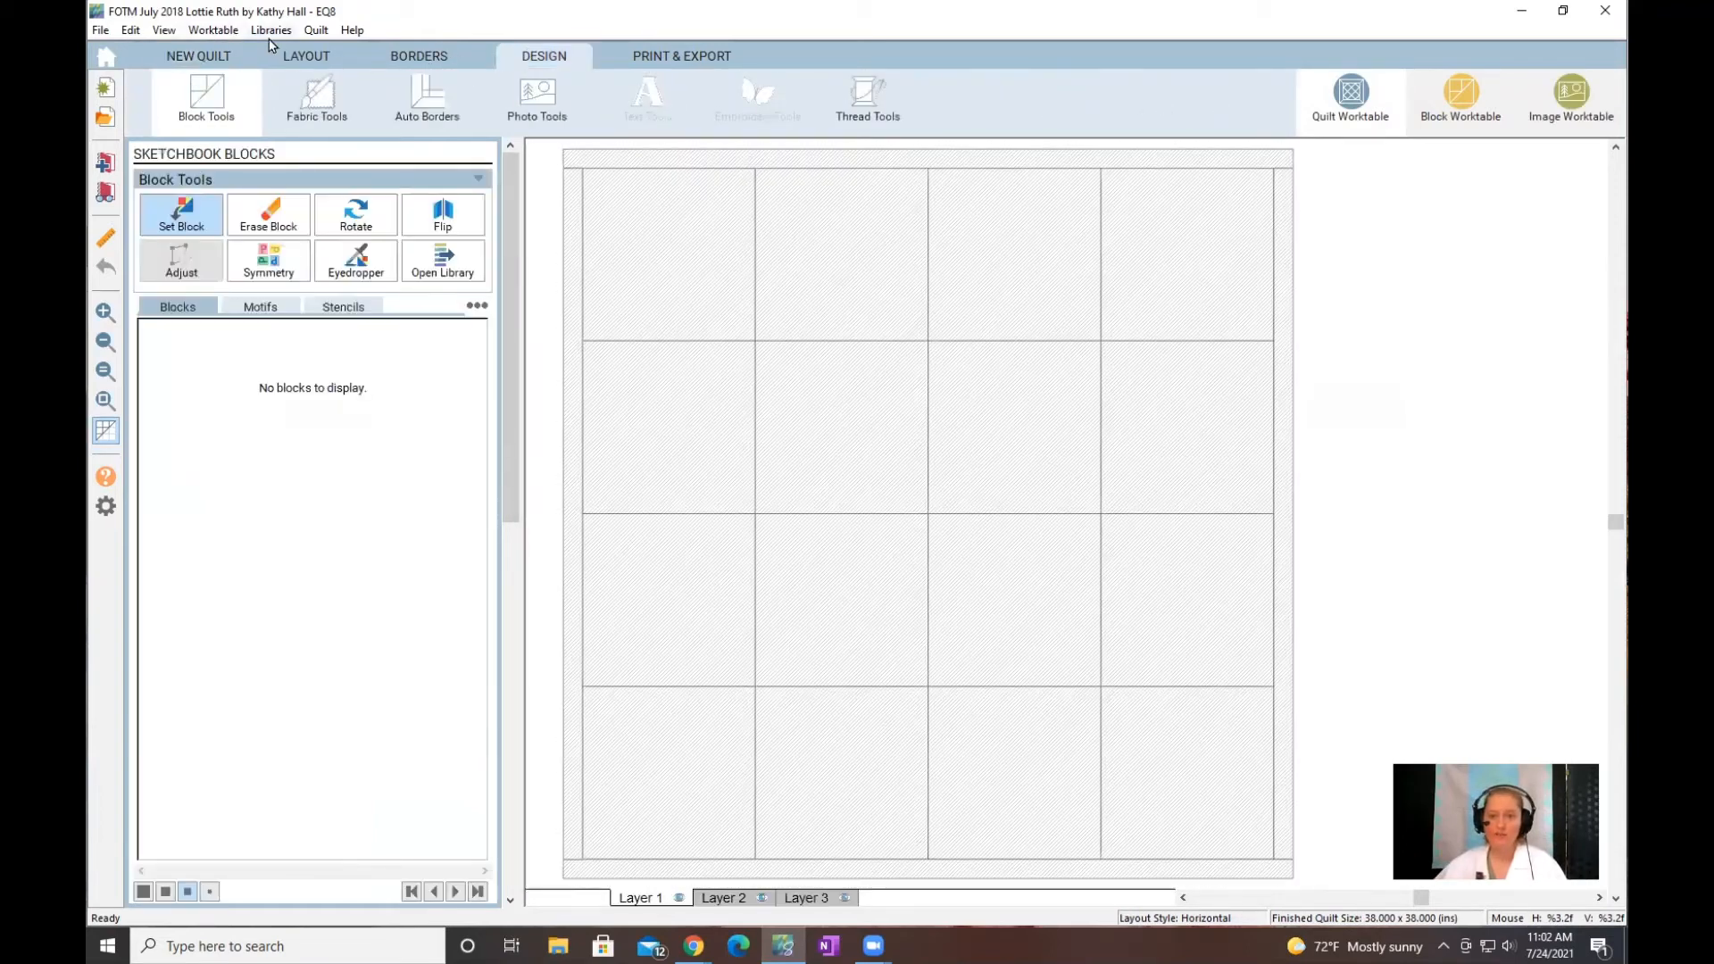
pyautogui.click(271, 31)
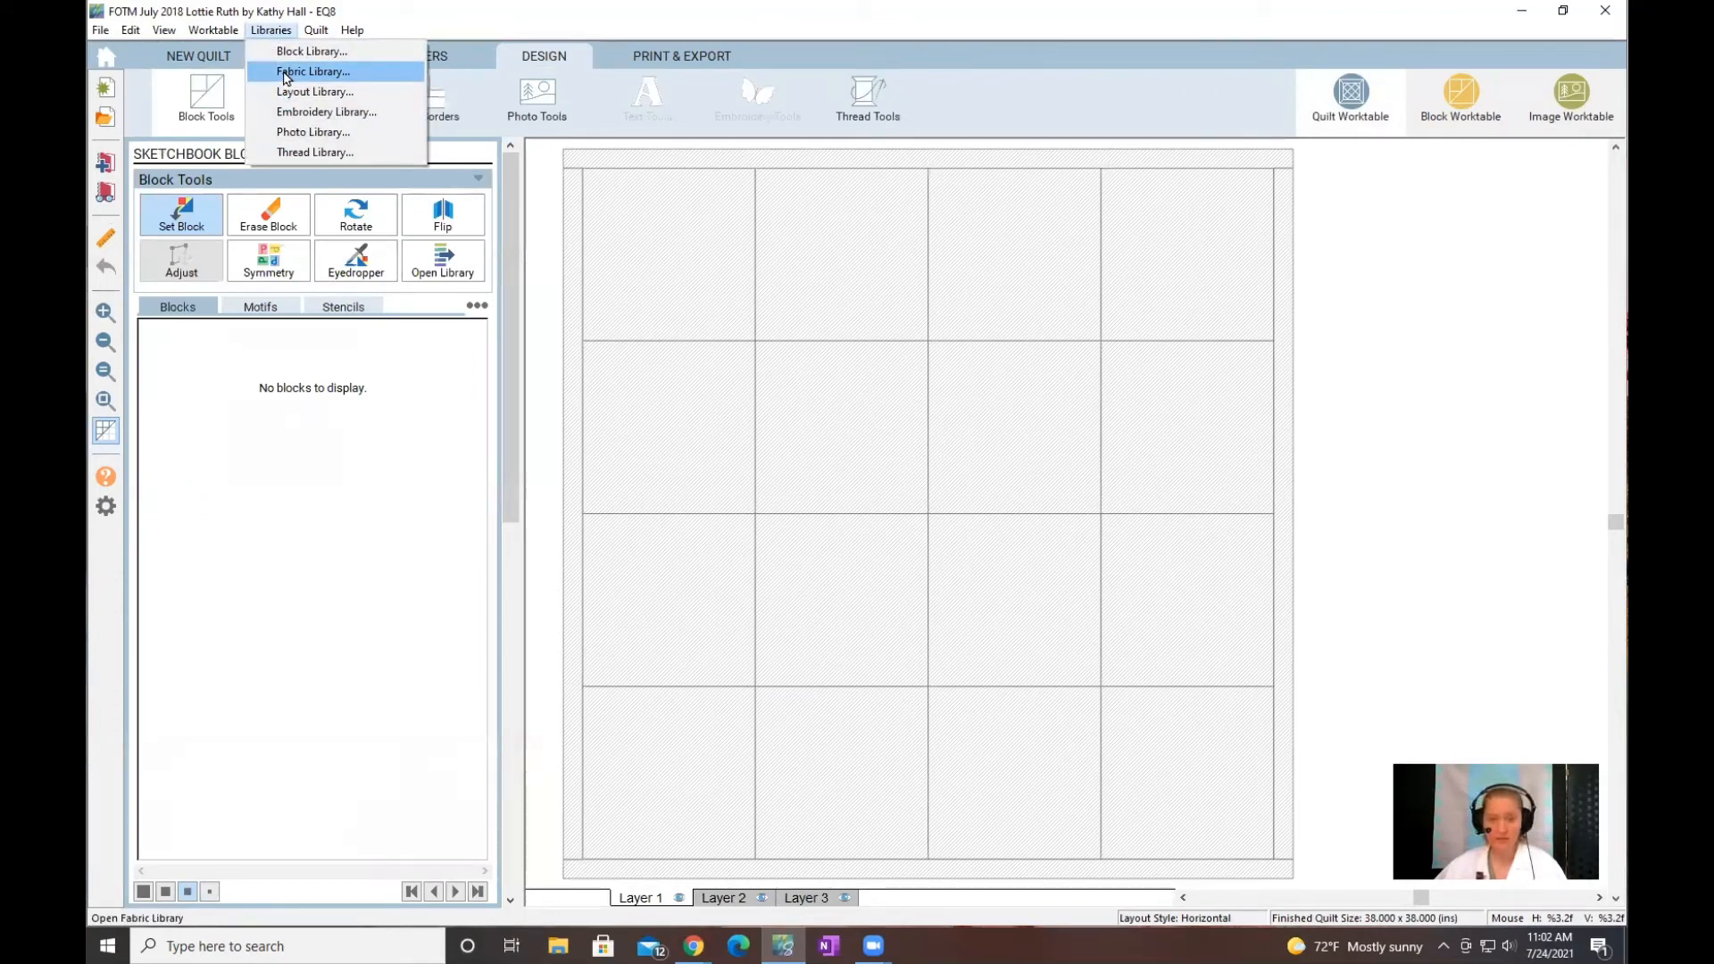
pyautogui.click(286, 71)
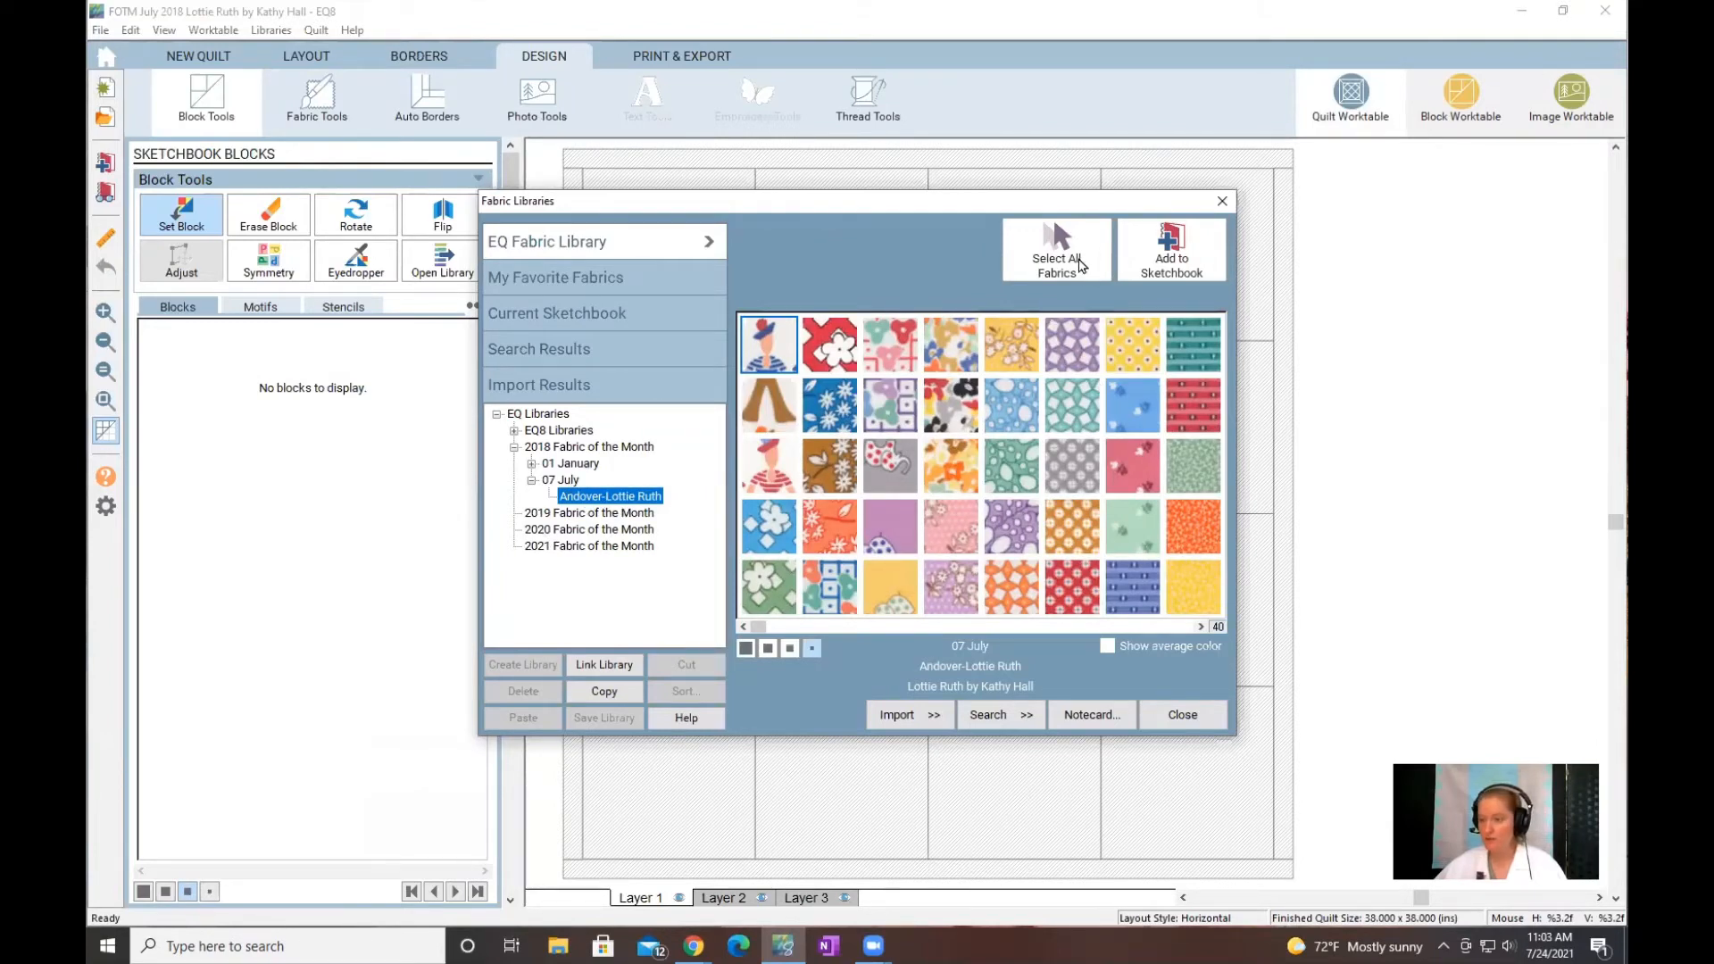
pyautogui.click(1079, 261)
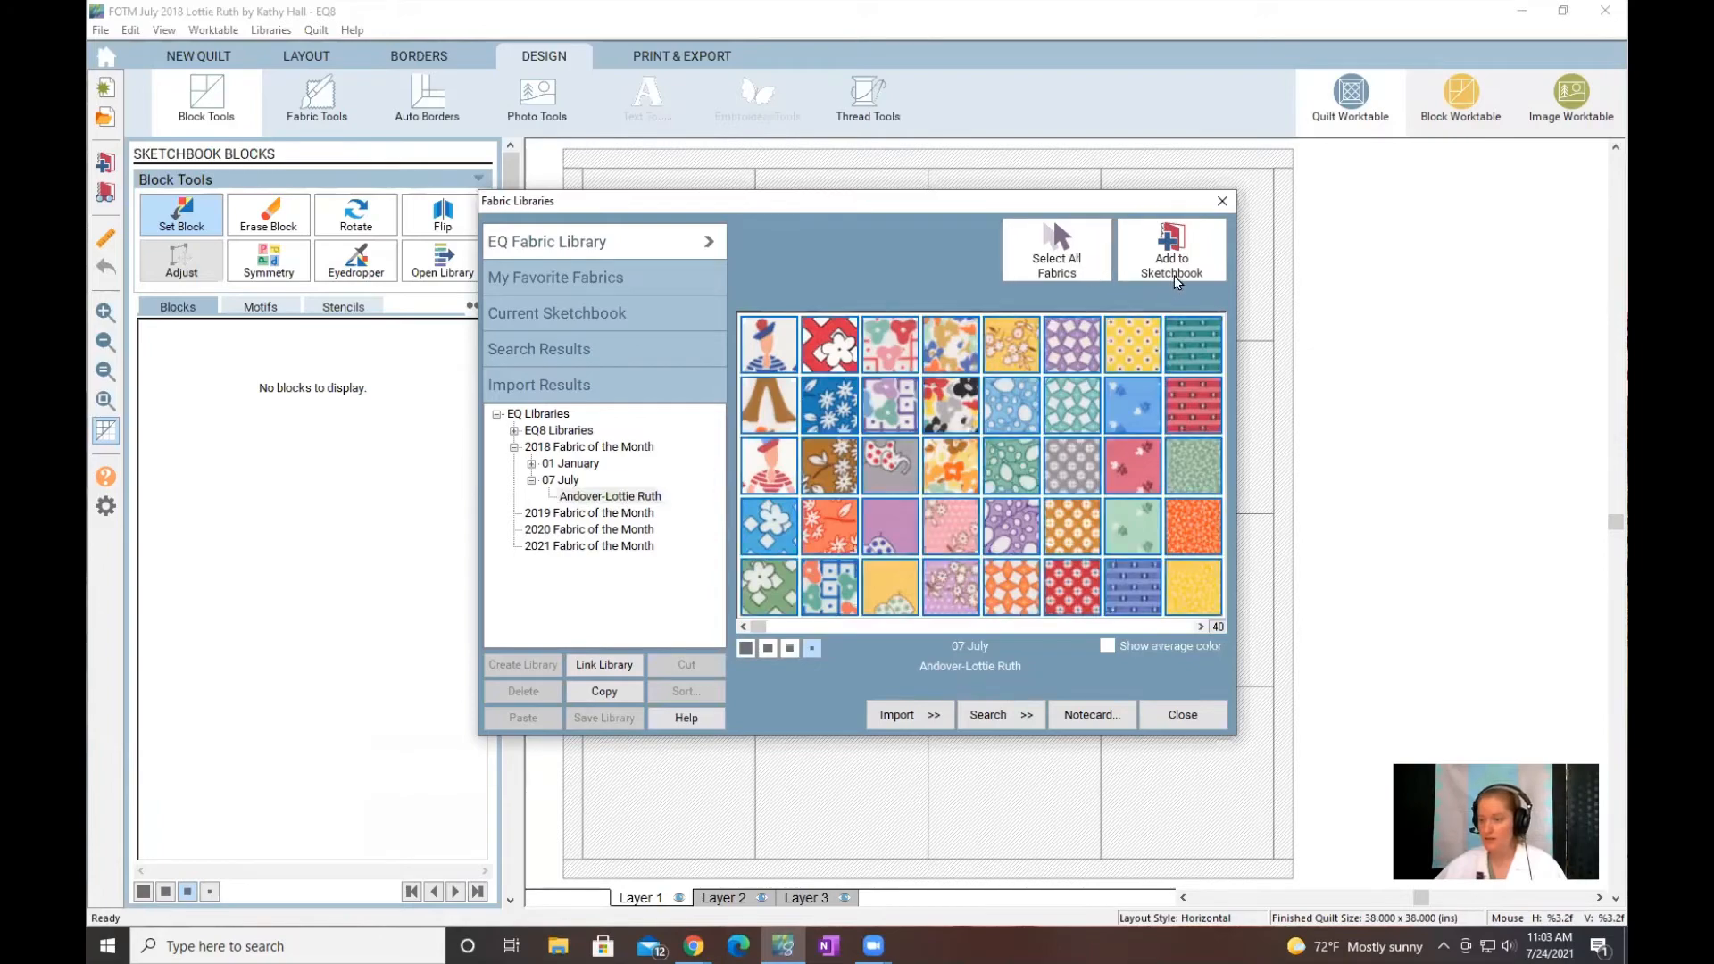
pyautogui.click(1196, 260)
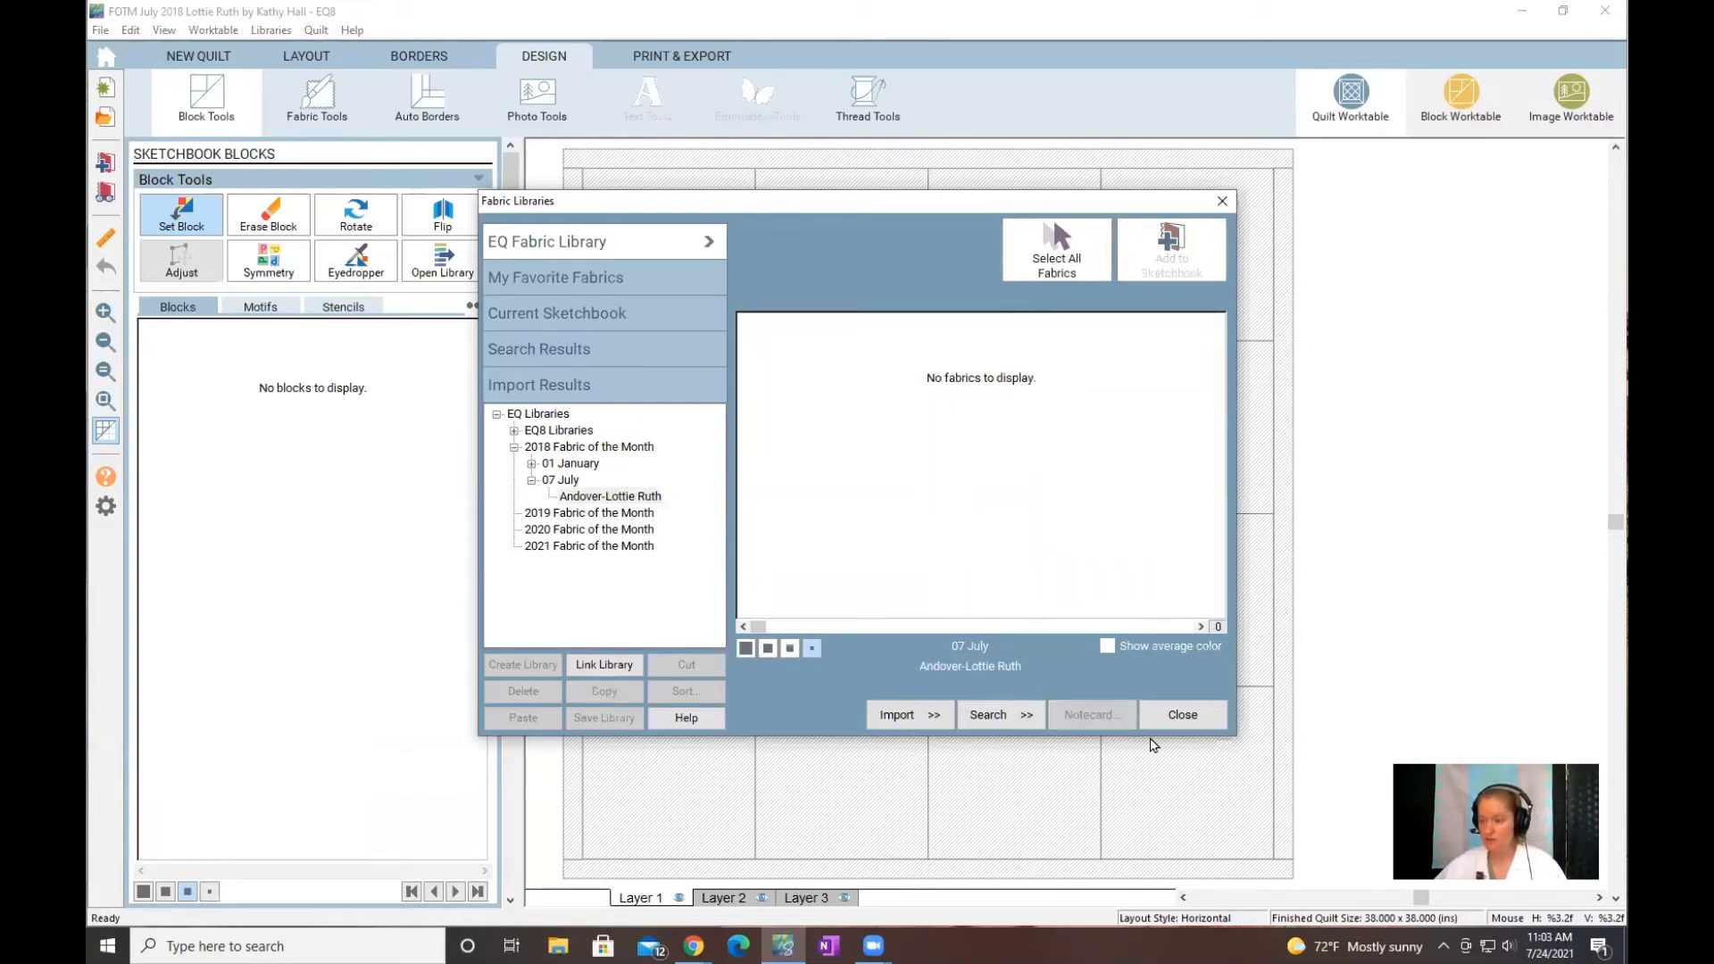
pyautogui.click(1182, 714)
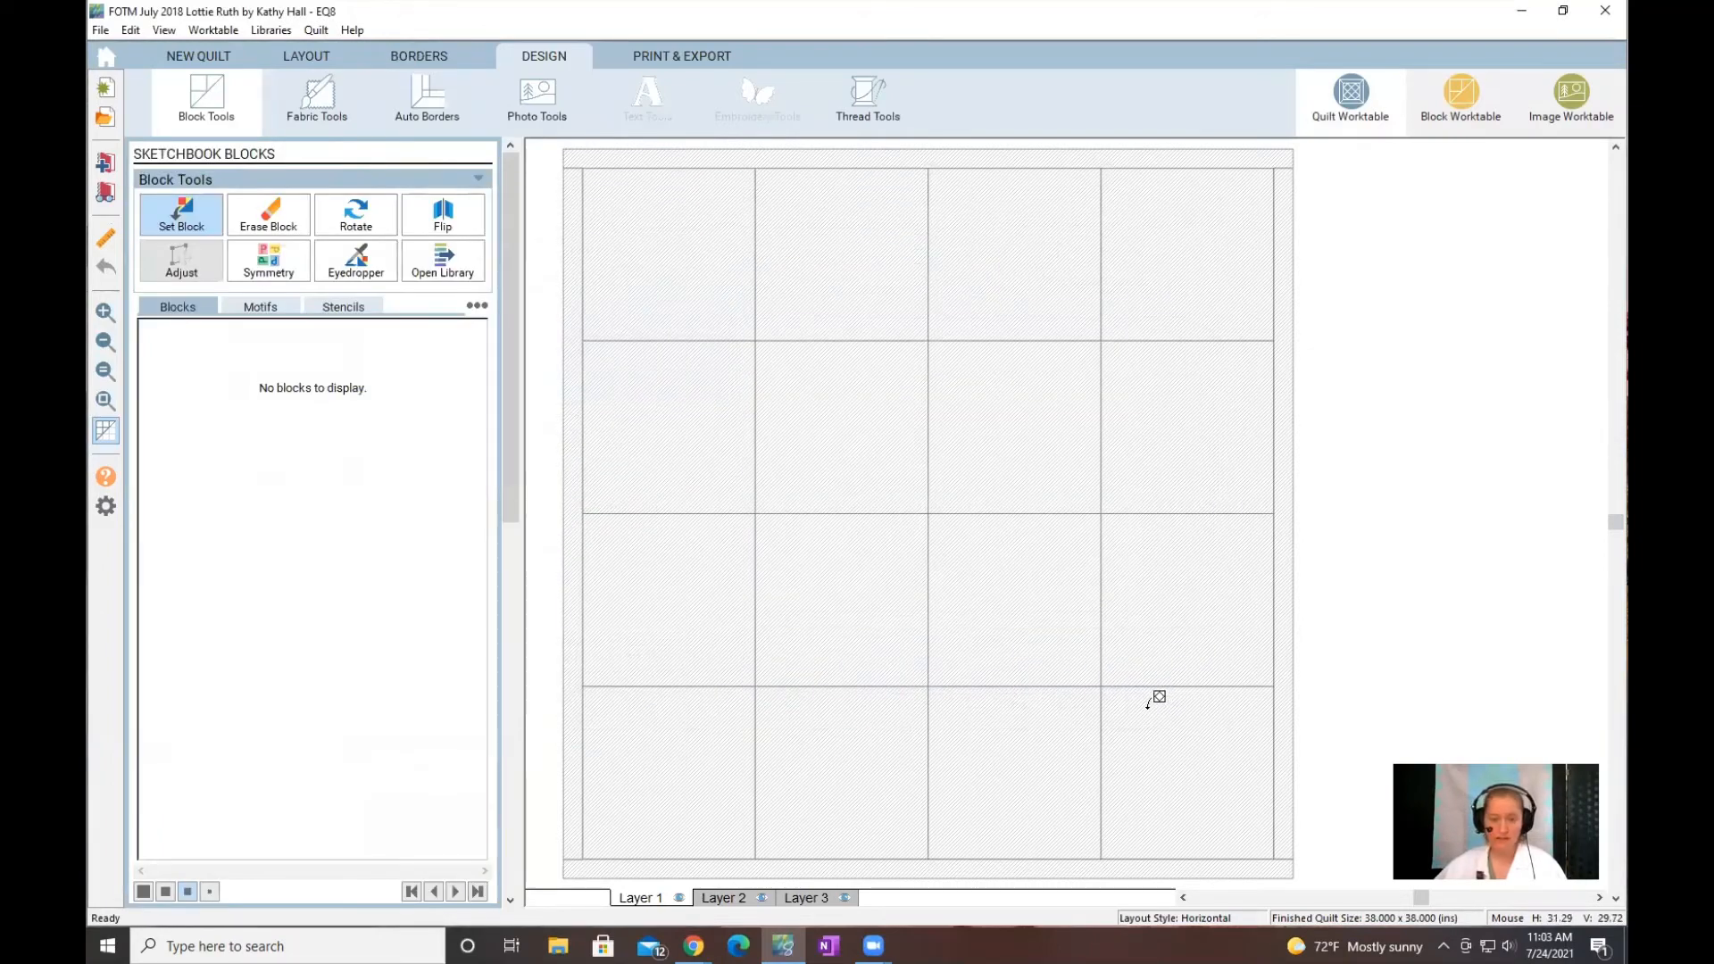
pyautogui.click(326, 112)
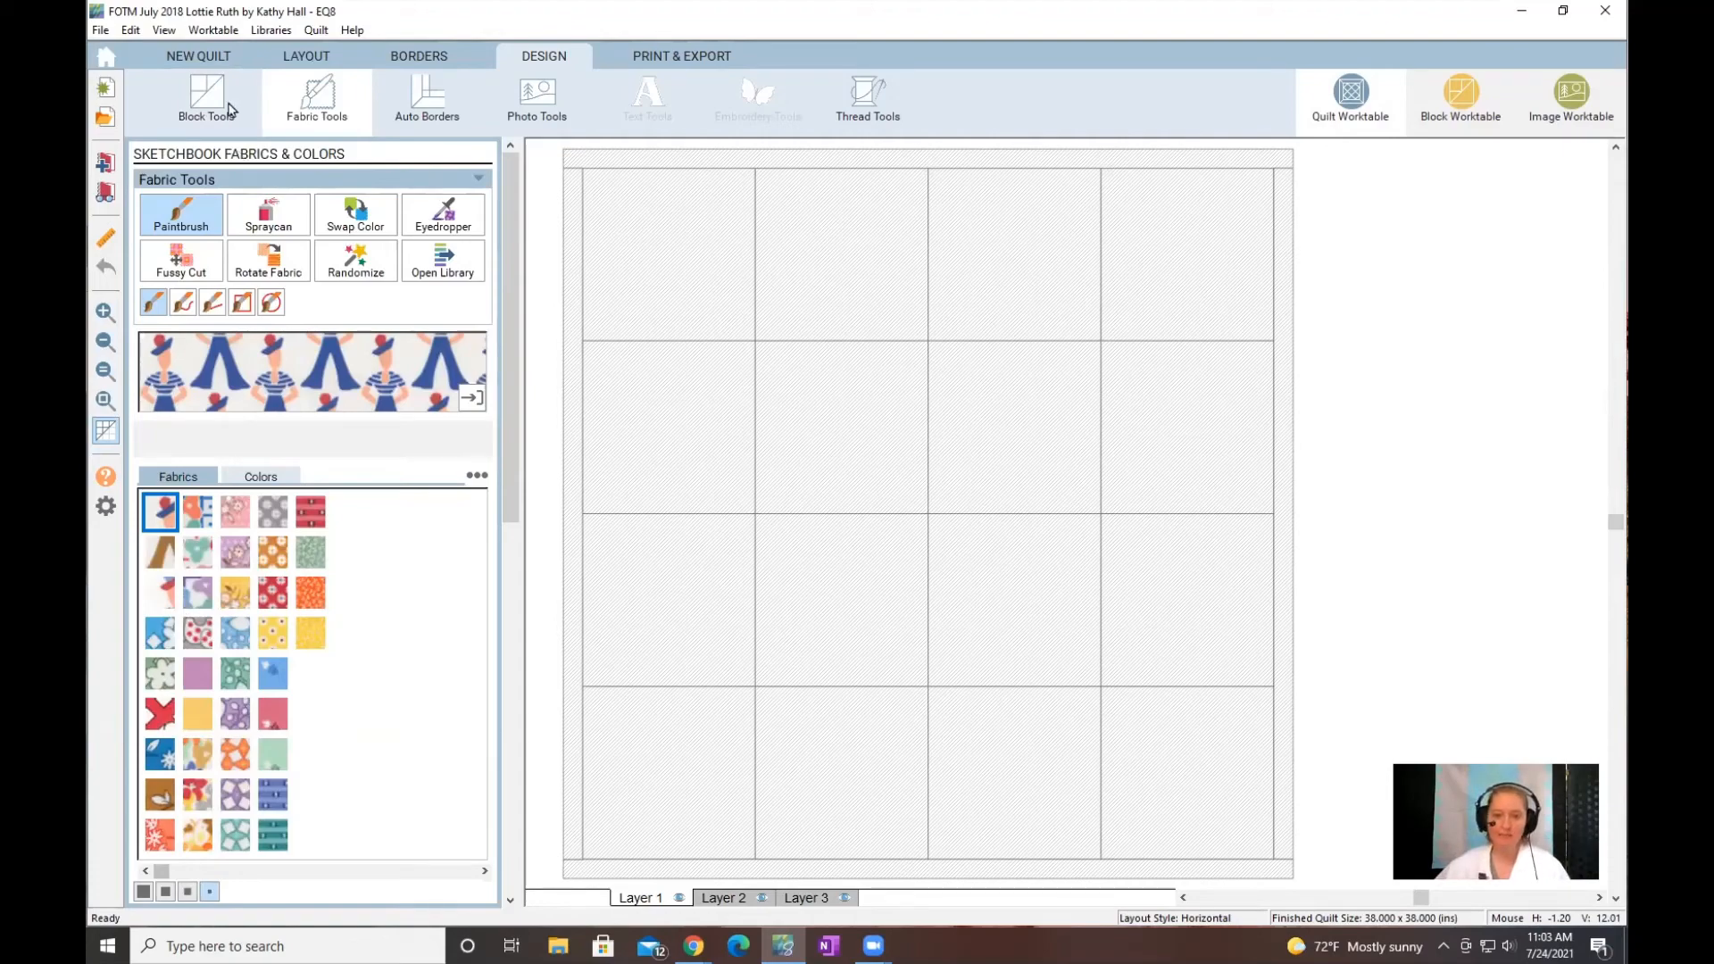
# Step: Set the horizontal quilt layout to 5 blocks horizontally and 8 blocks vertically
pyautogui.click(198, 57)
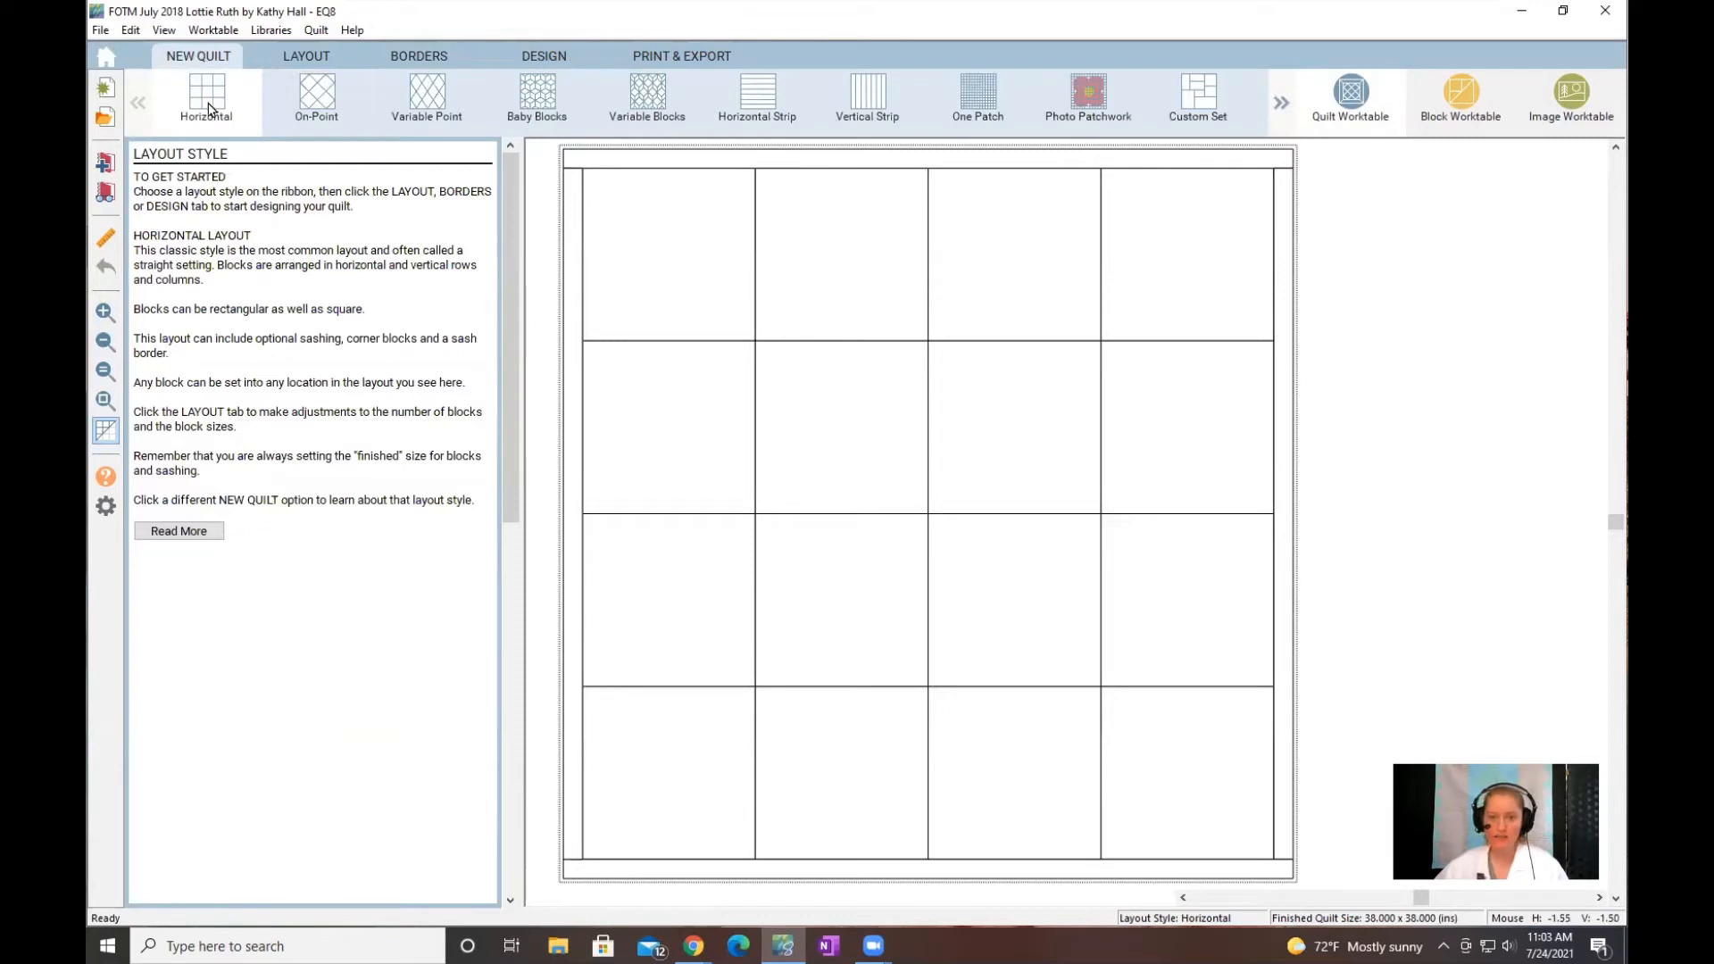
pyautogui.click(301, 56)
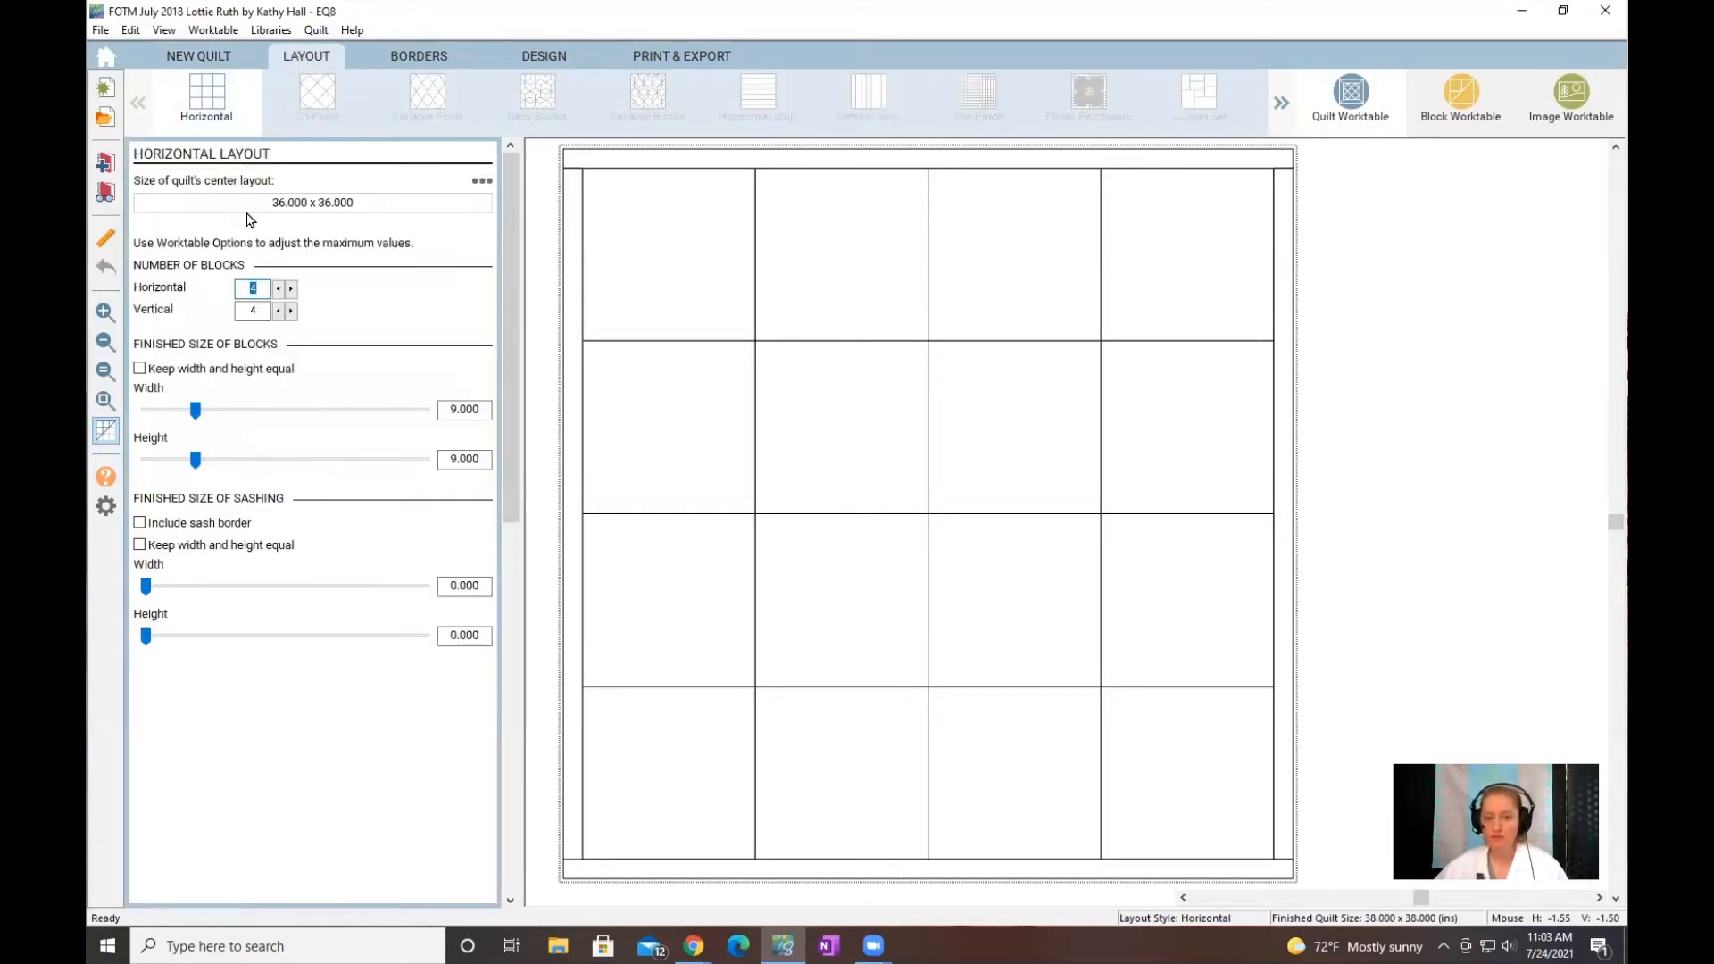
pyautogui.click(291, 289)
pyautogui.click(291, 310)
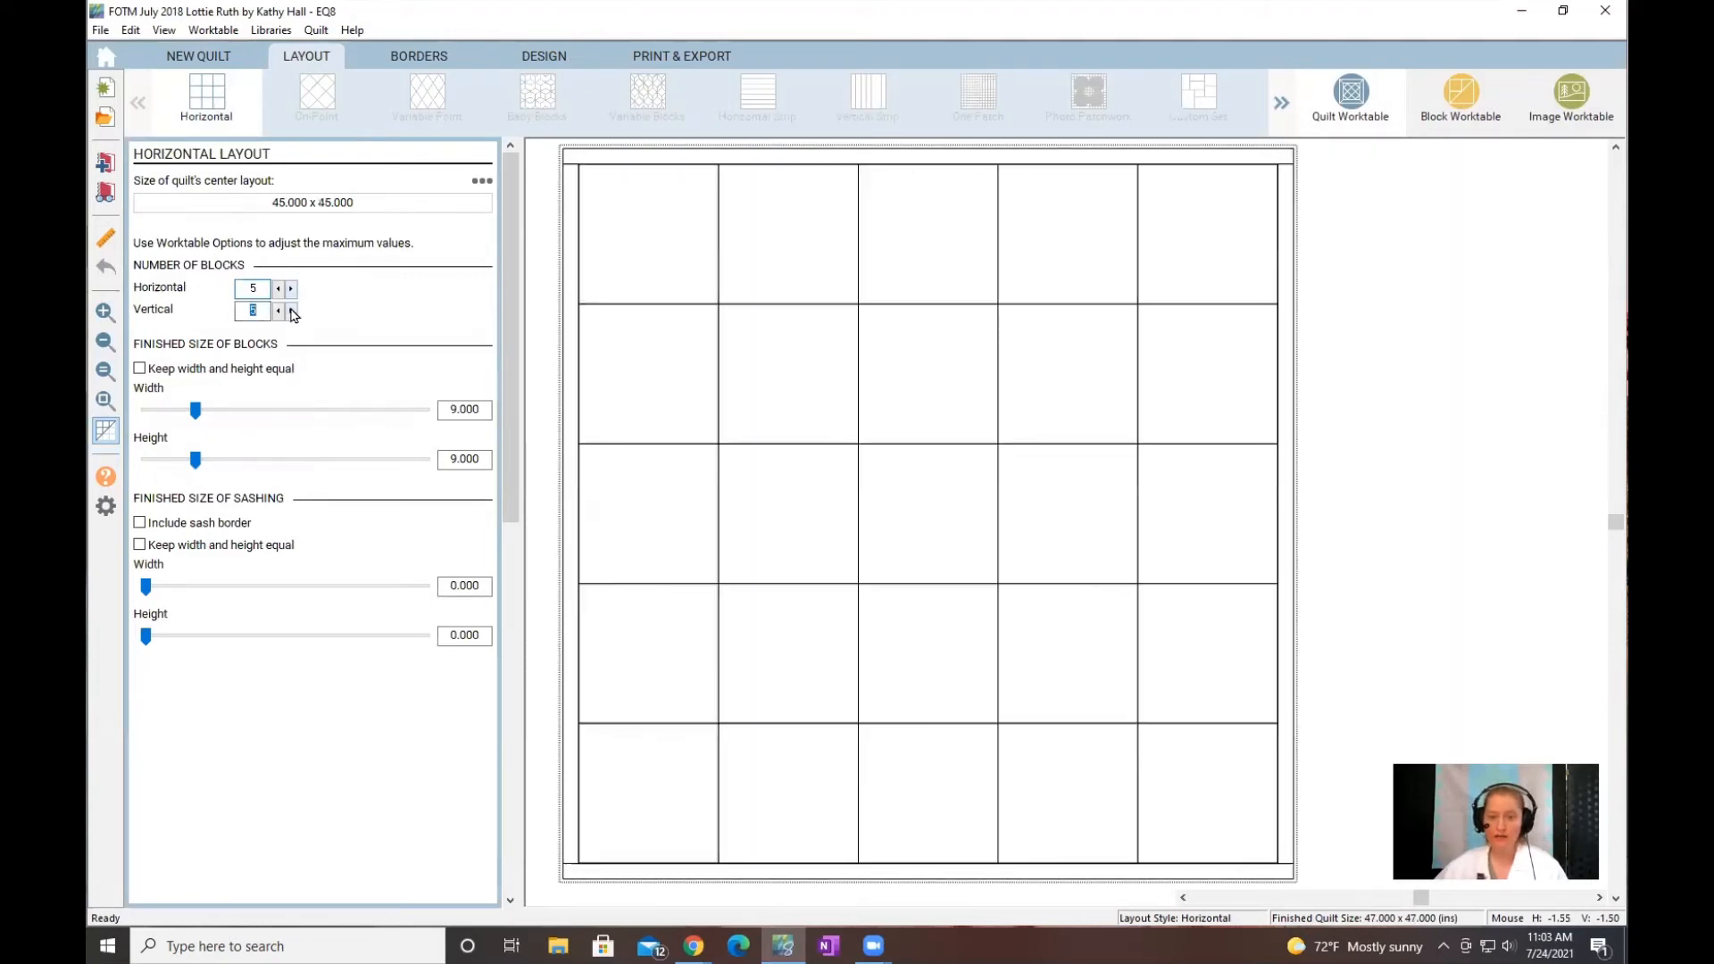
pyautogui.click(291, 311)
pyautogui.click(291, 310)
pyautogui.click(291, 310)
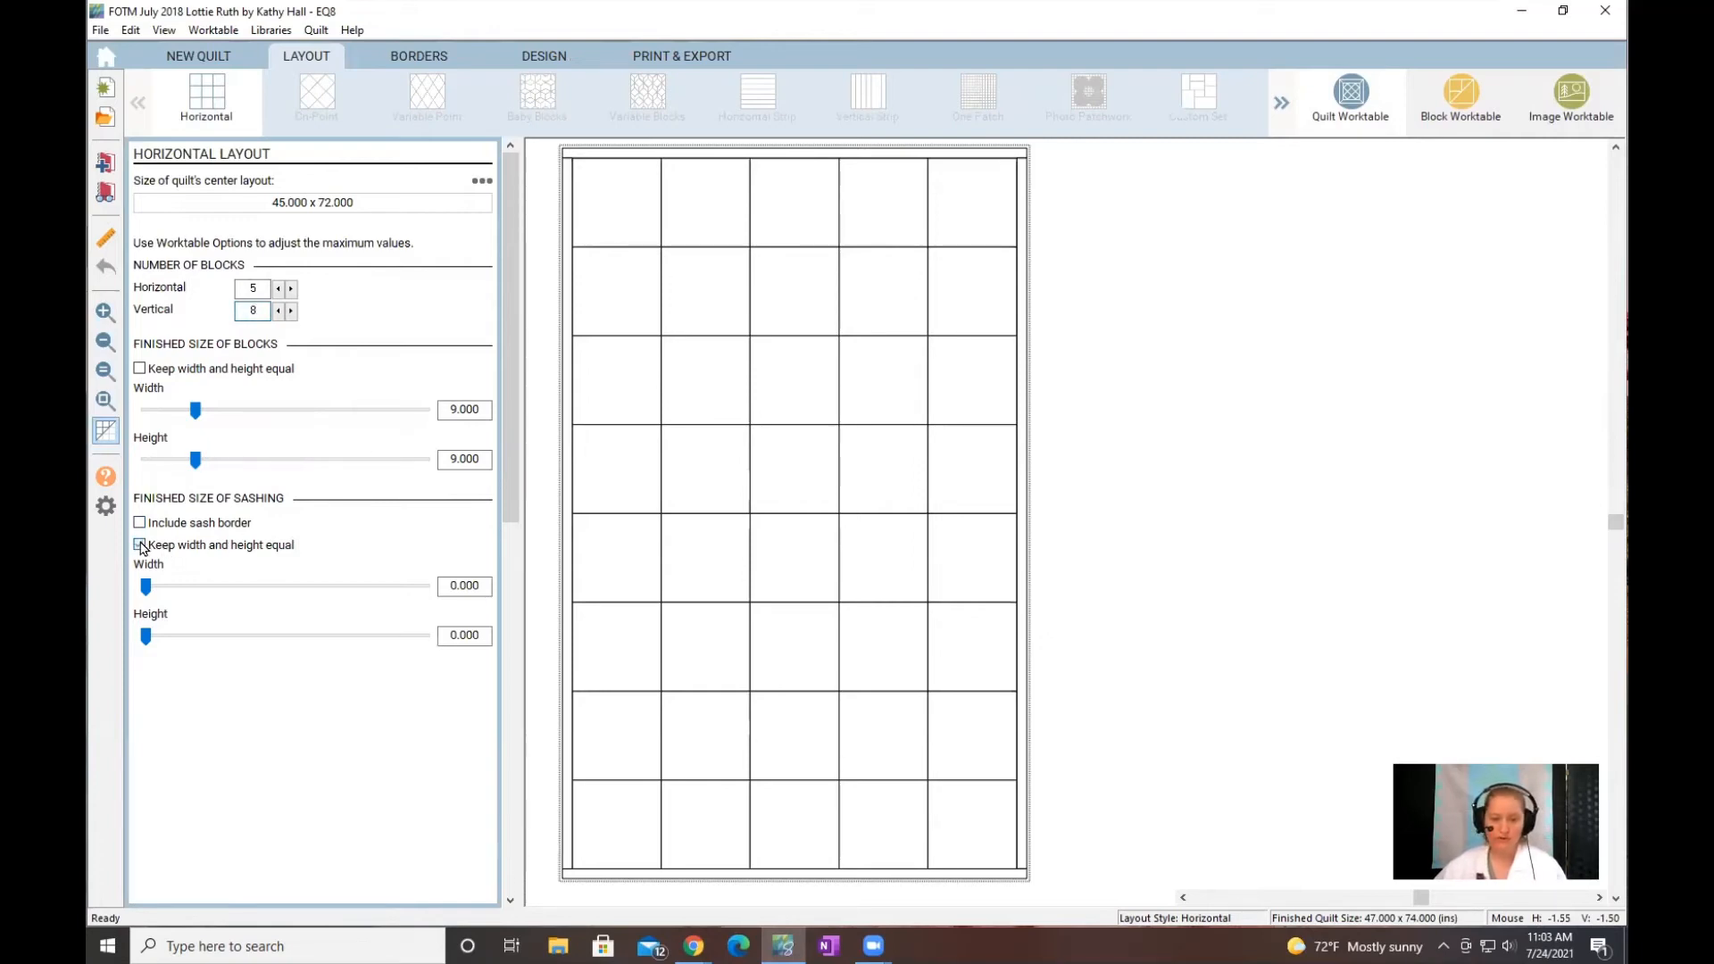
# Step: Keep the sashing width and height equal and set both to 0.625
pyautogui.click(208, 587)
pyautogui.click(208, 588)
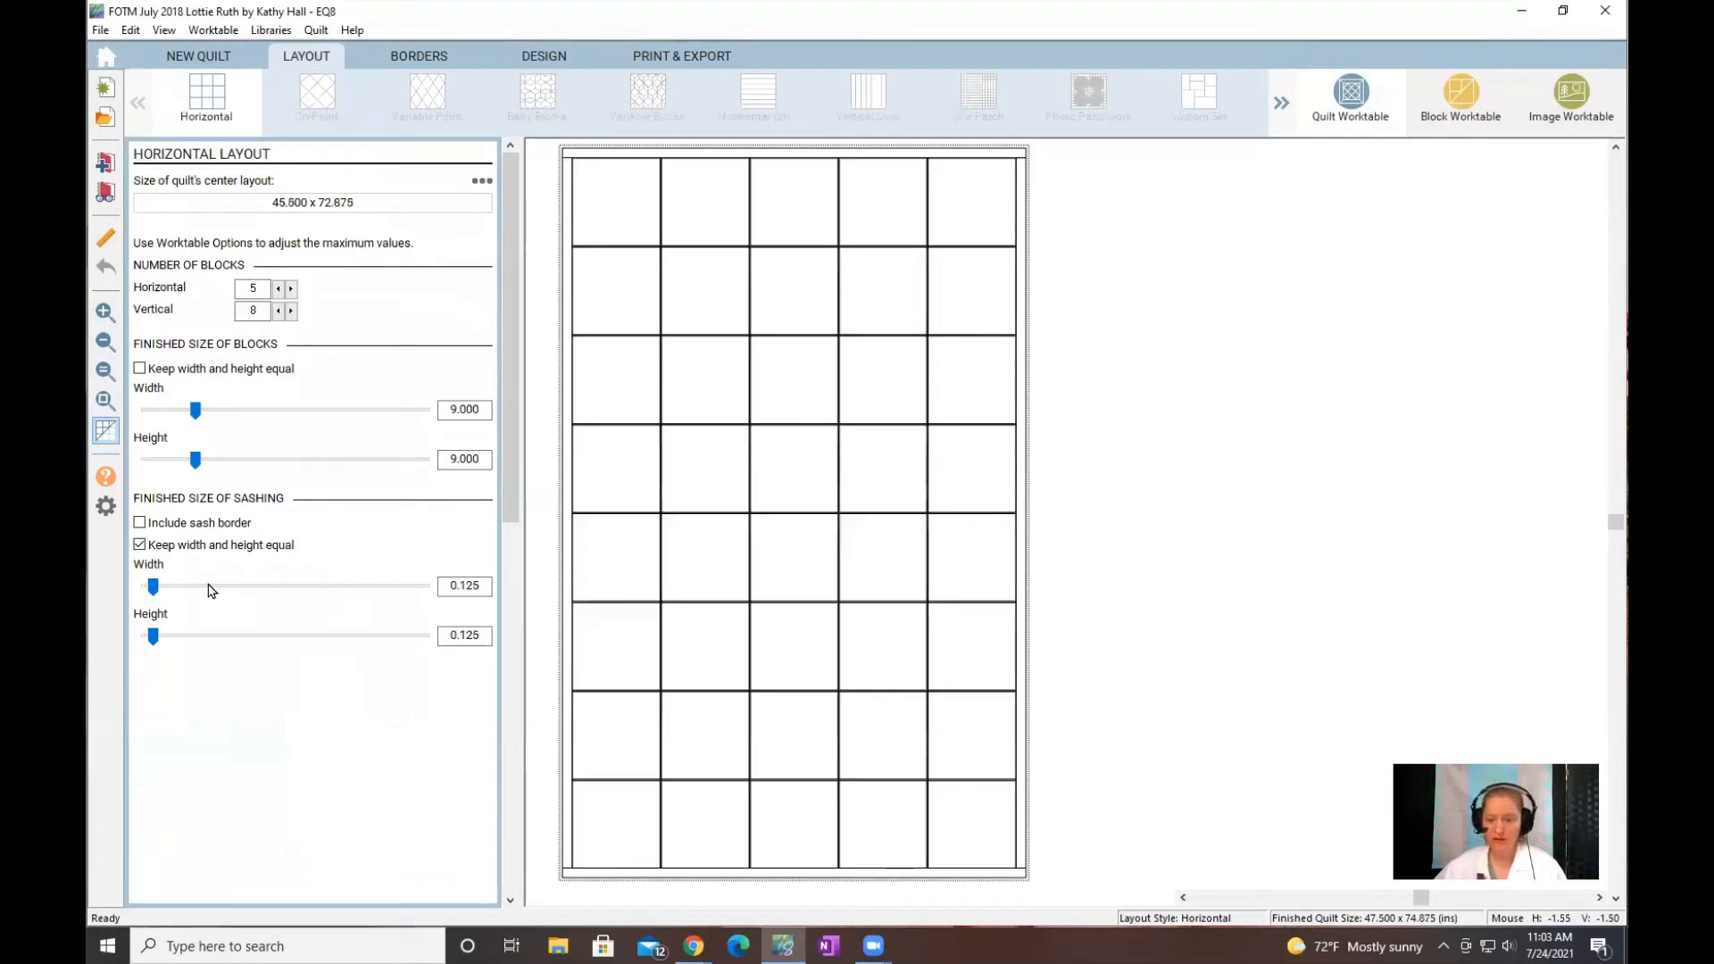
pyautogui.click(211, 589)
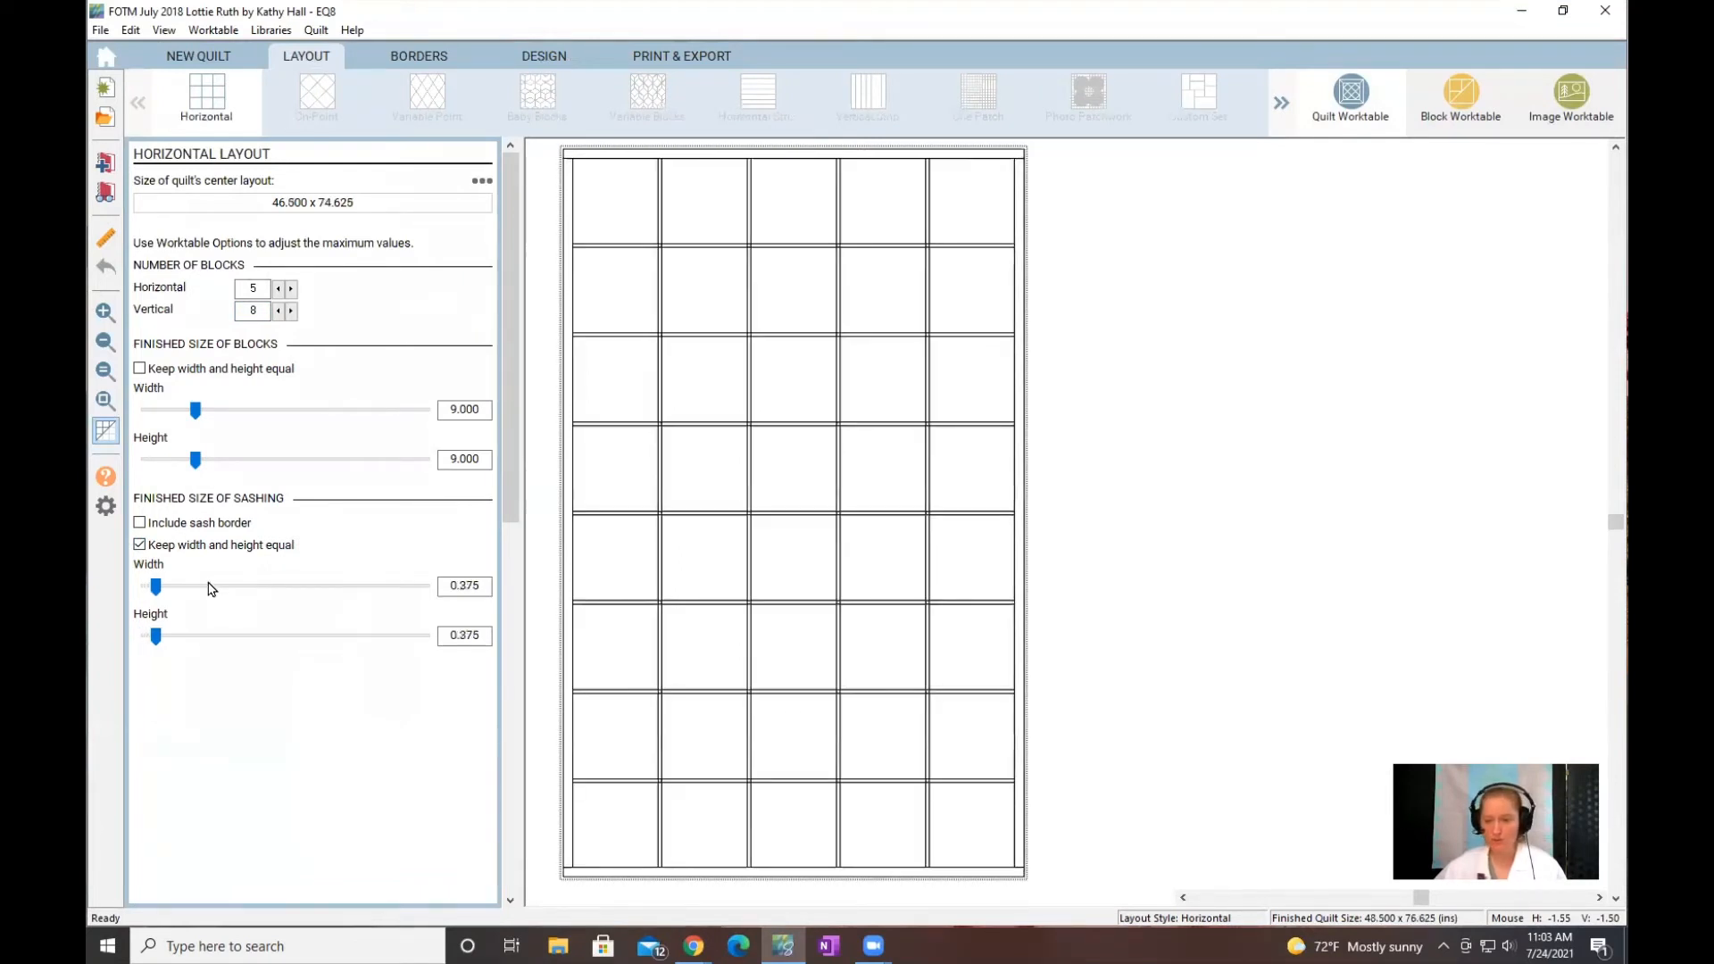
pyautogui.click(211, 589)
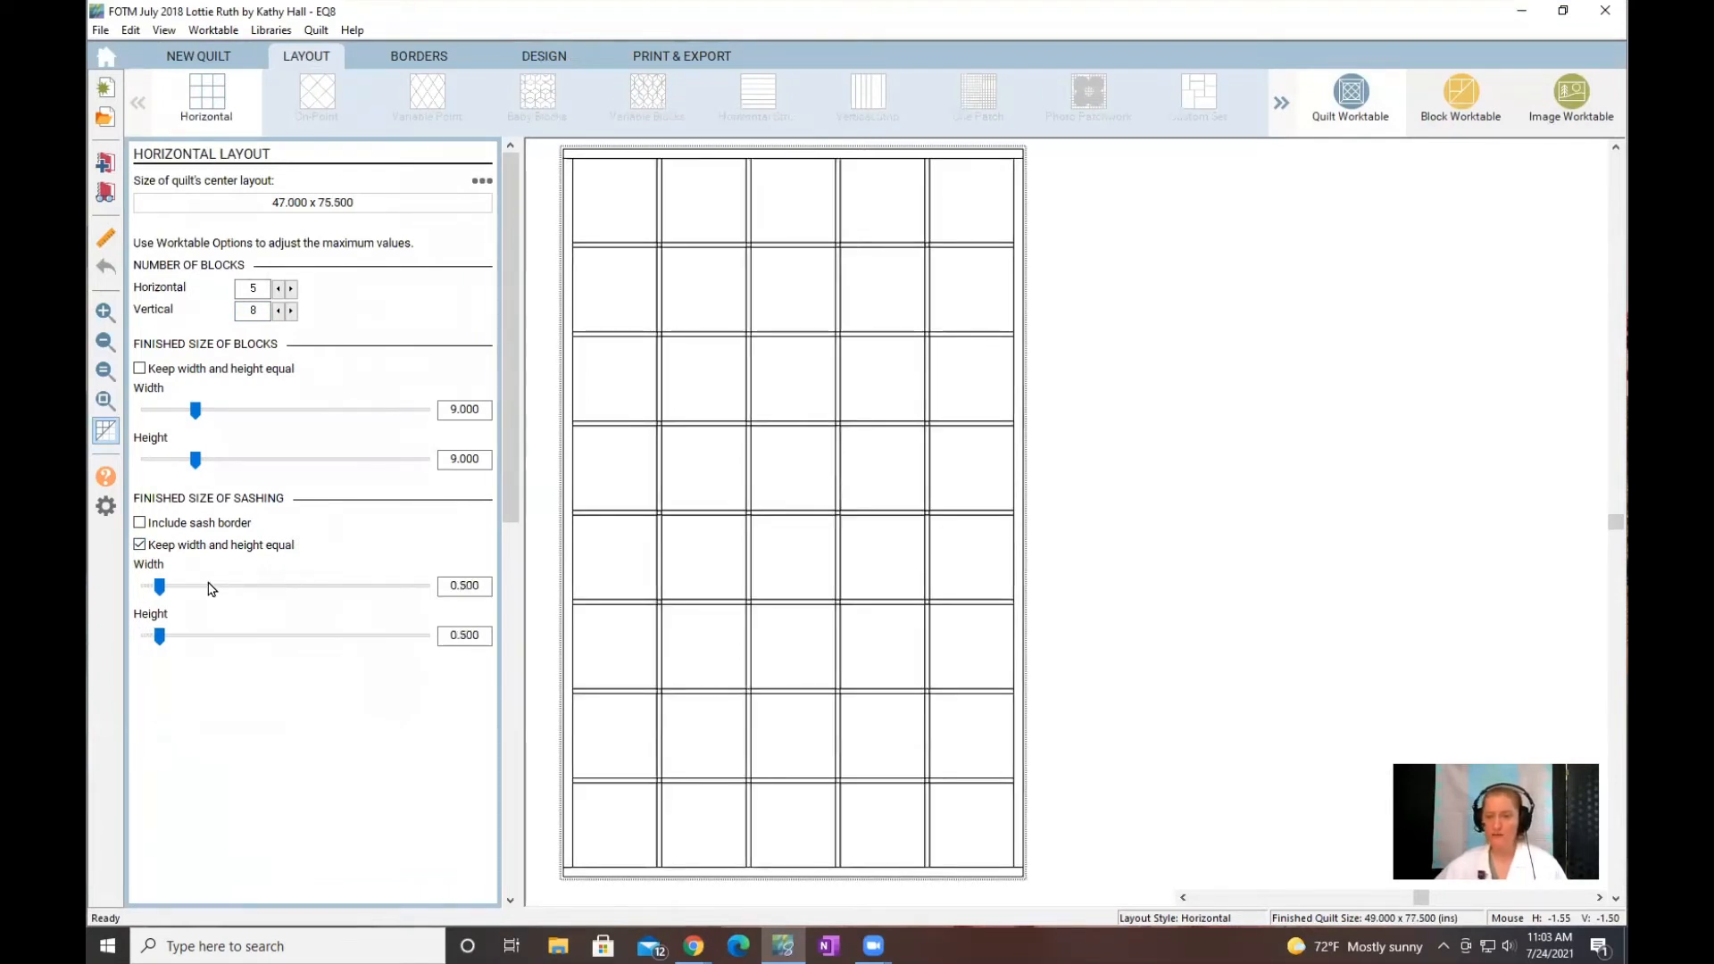
pyautogui.click(210, 589)
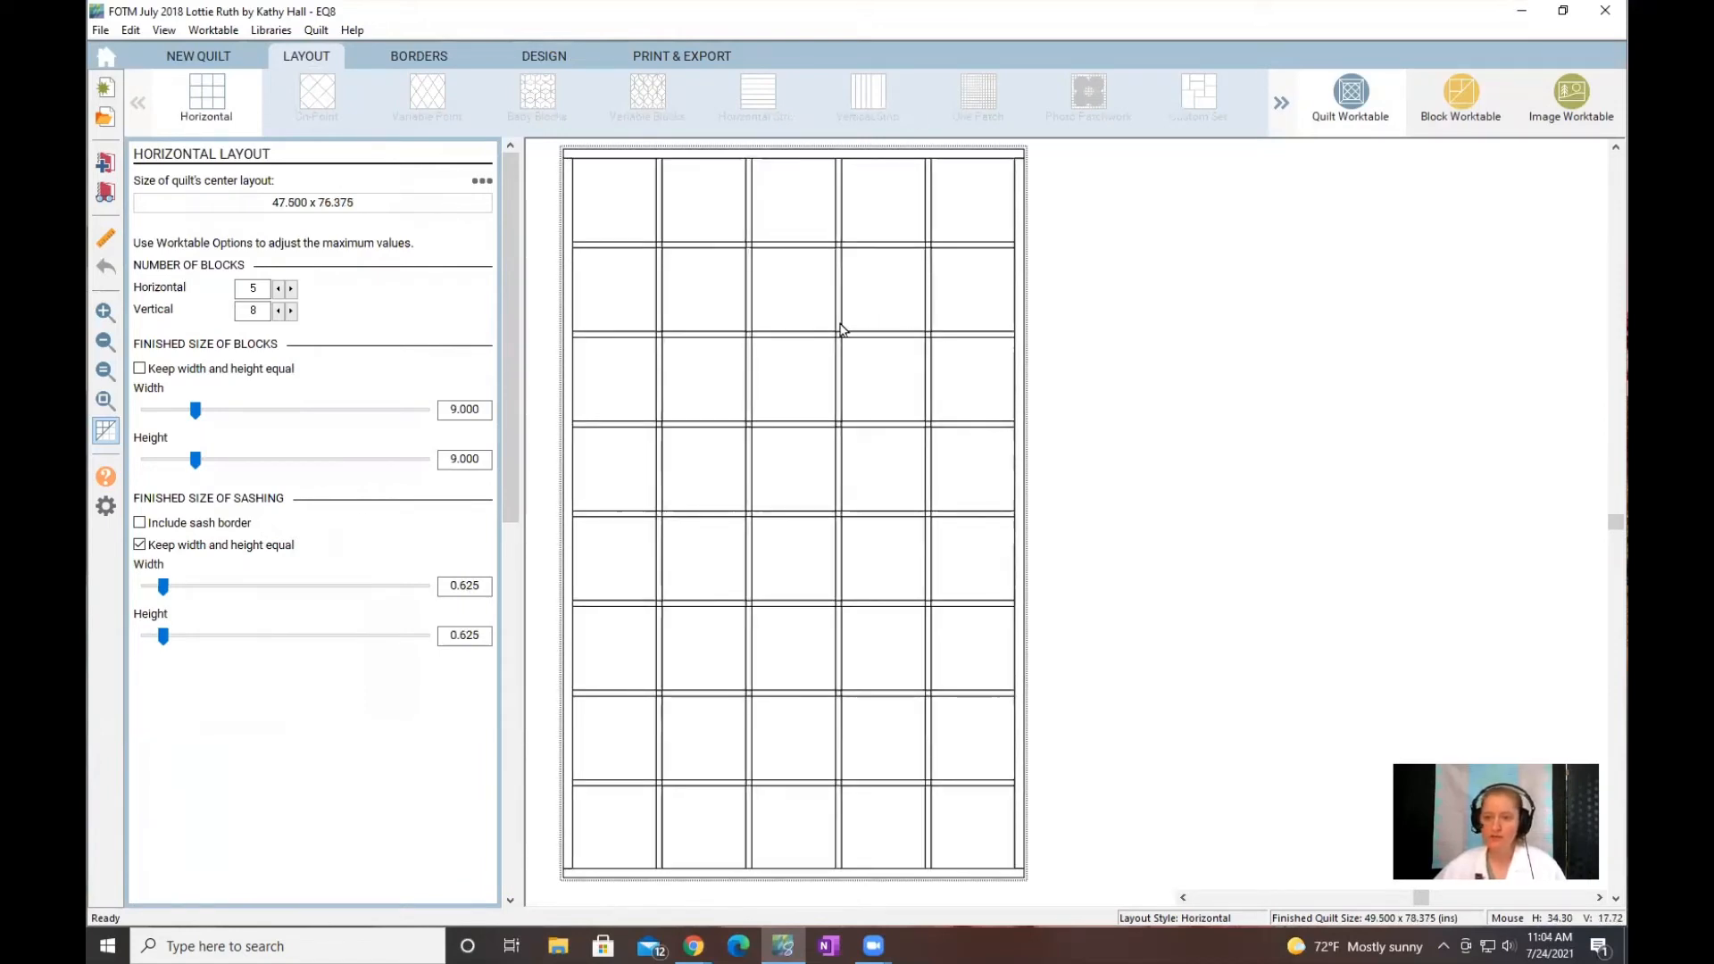
# Step: Leave the borders as they are and paint the quilt's upper-left block with the first sketchbook fabric, the figures in blue trousers
pyautogui.click(446, 61)
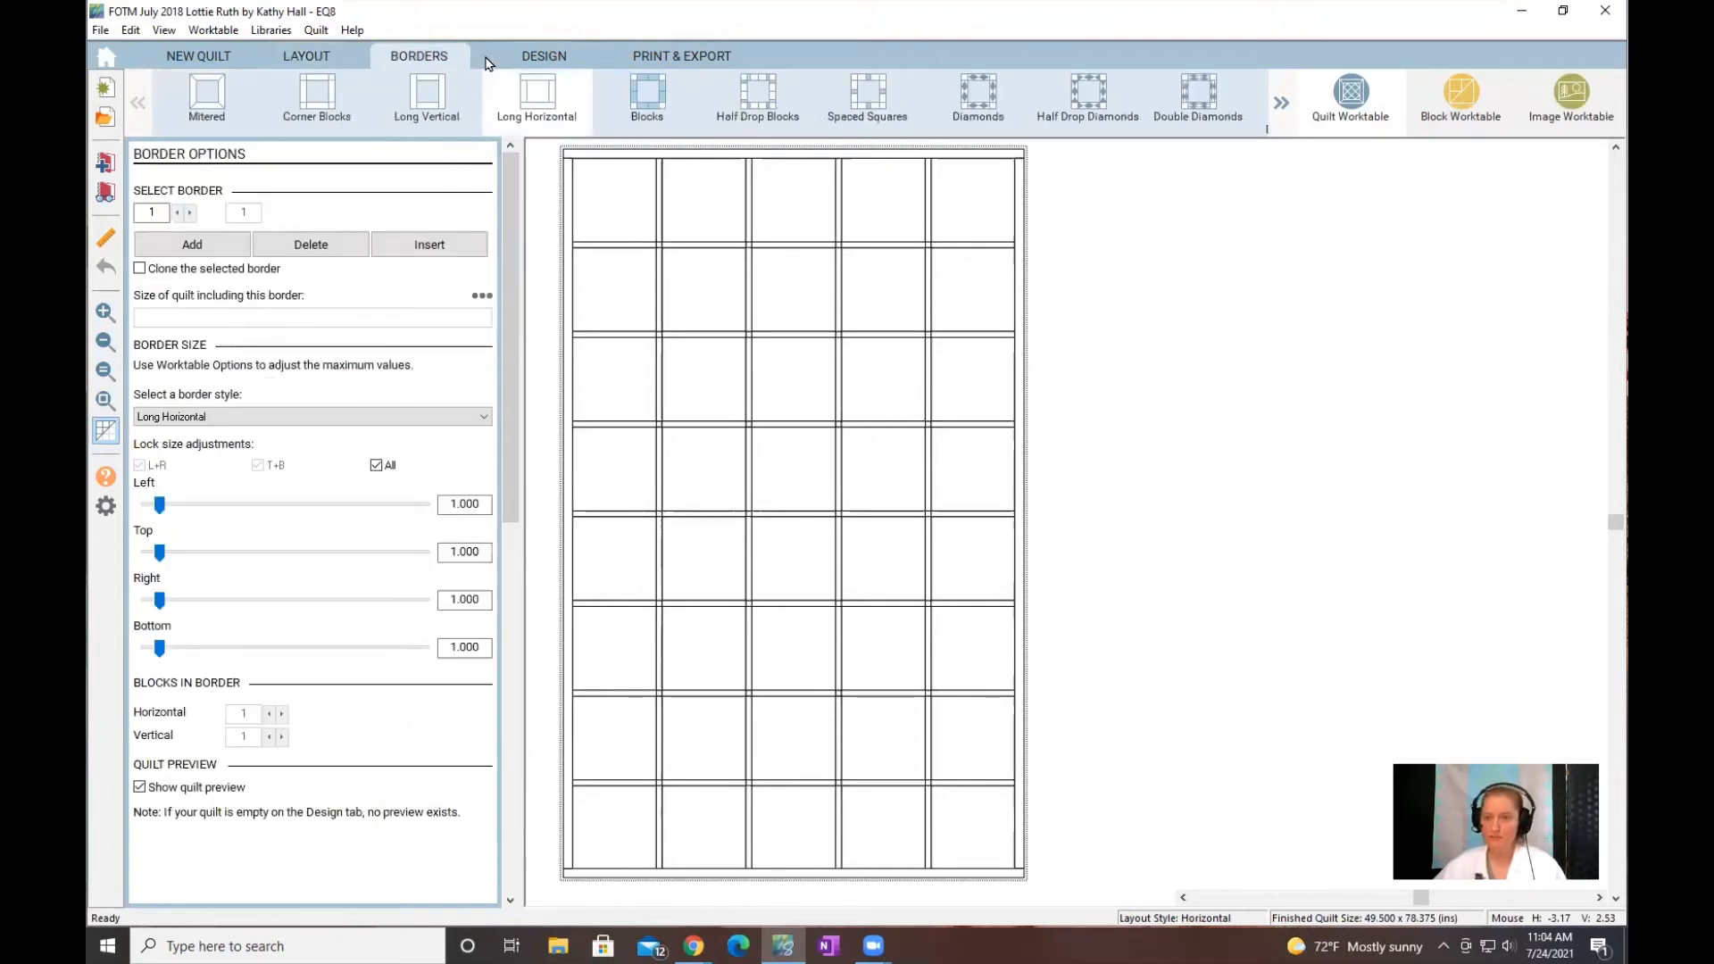
pyautogui.click(518, 57)
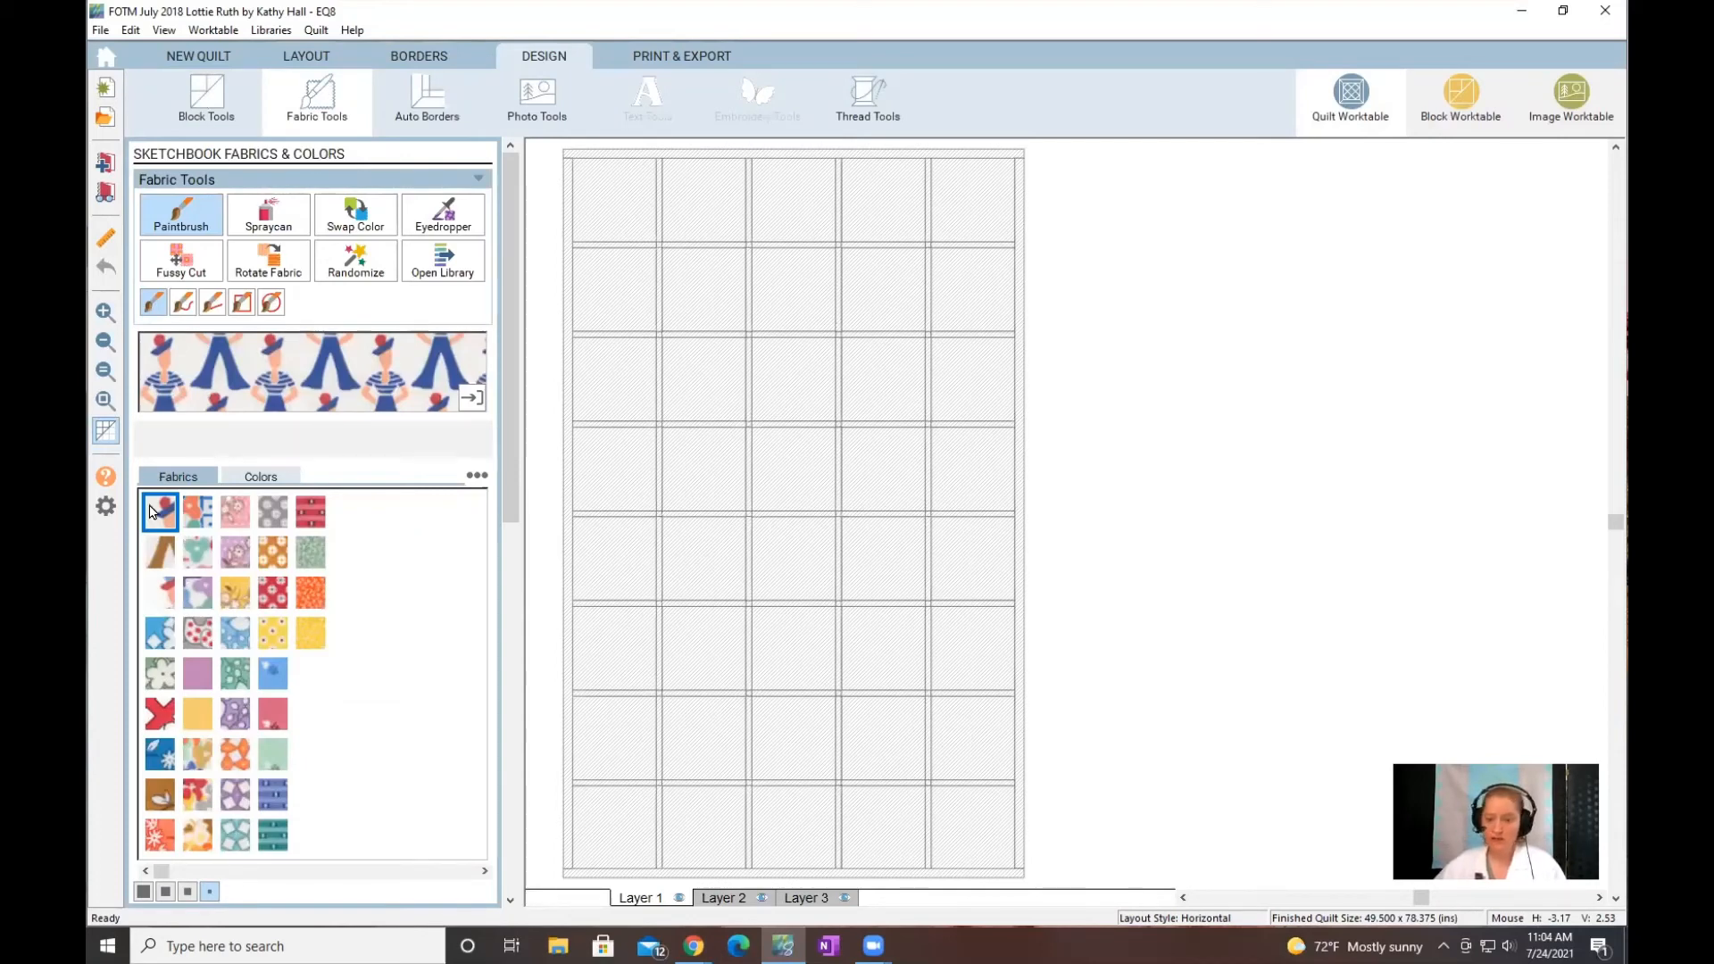
pyautogui.click(616, 193)
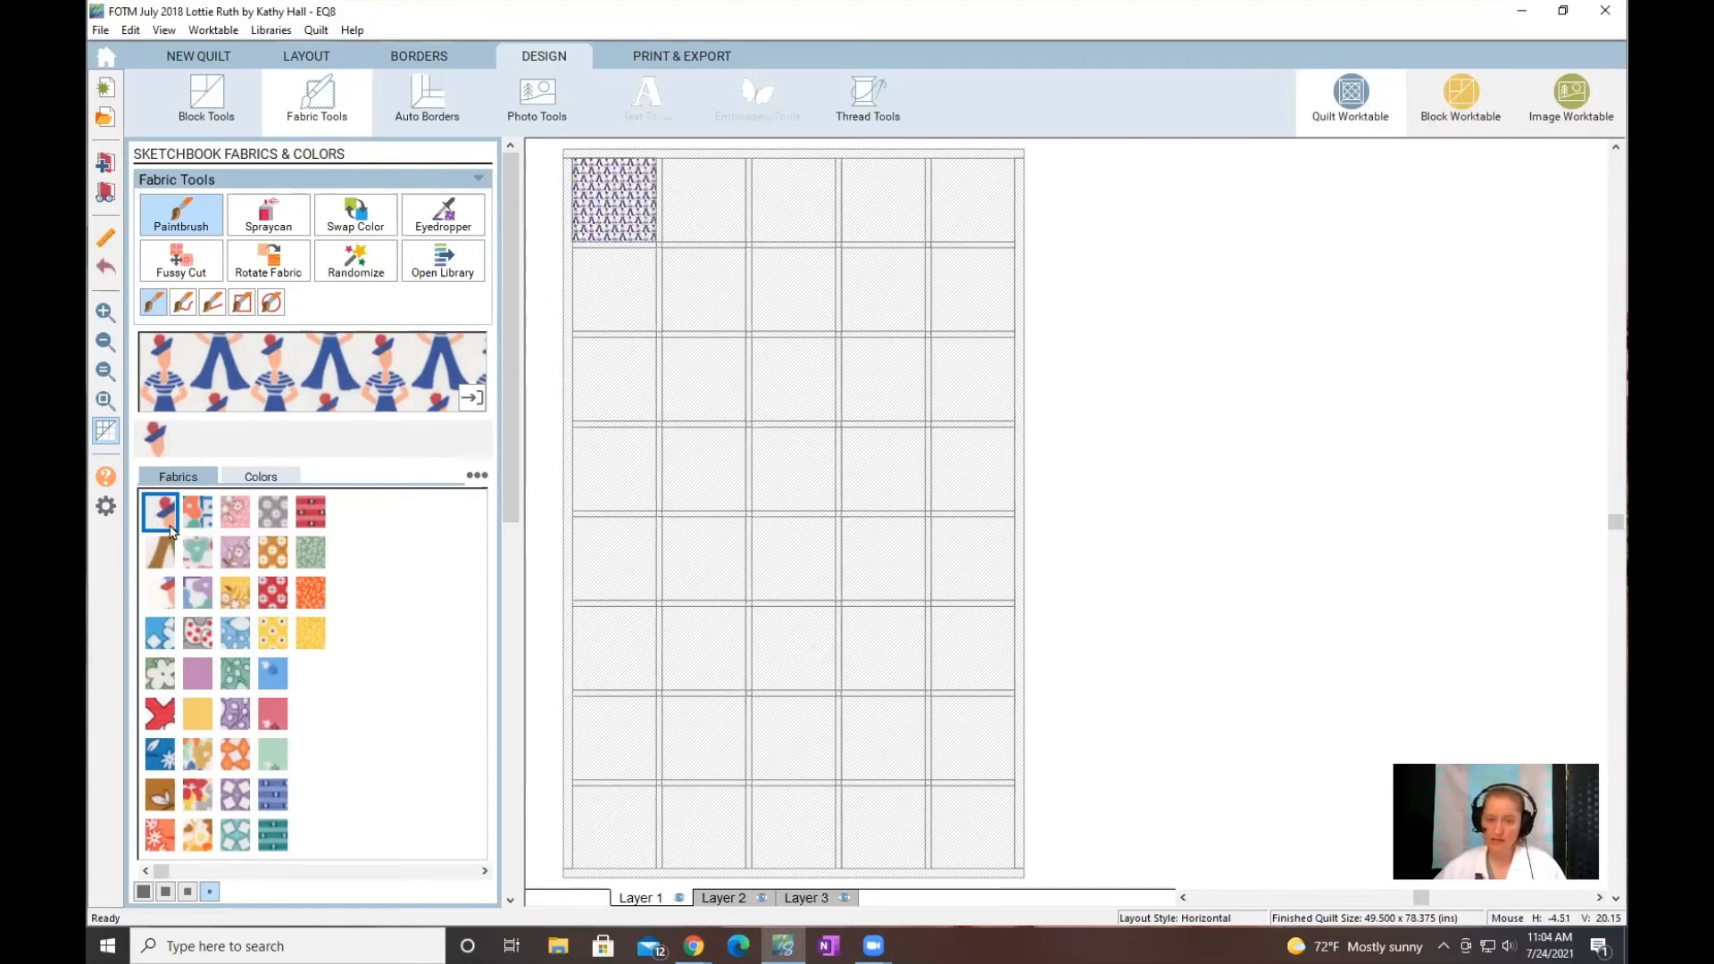
# Step: Paint blocks two to four of the quilt's first column with the brown figures, the red figures and the light blue floral lattice fabrics
pyautogui.click(153, 557)
pyautogui.click(598, 295)
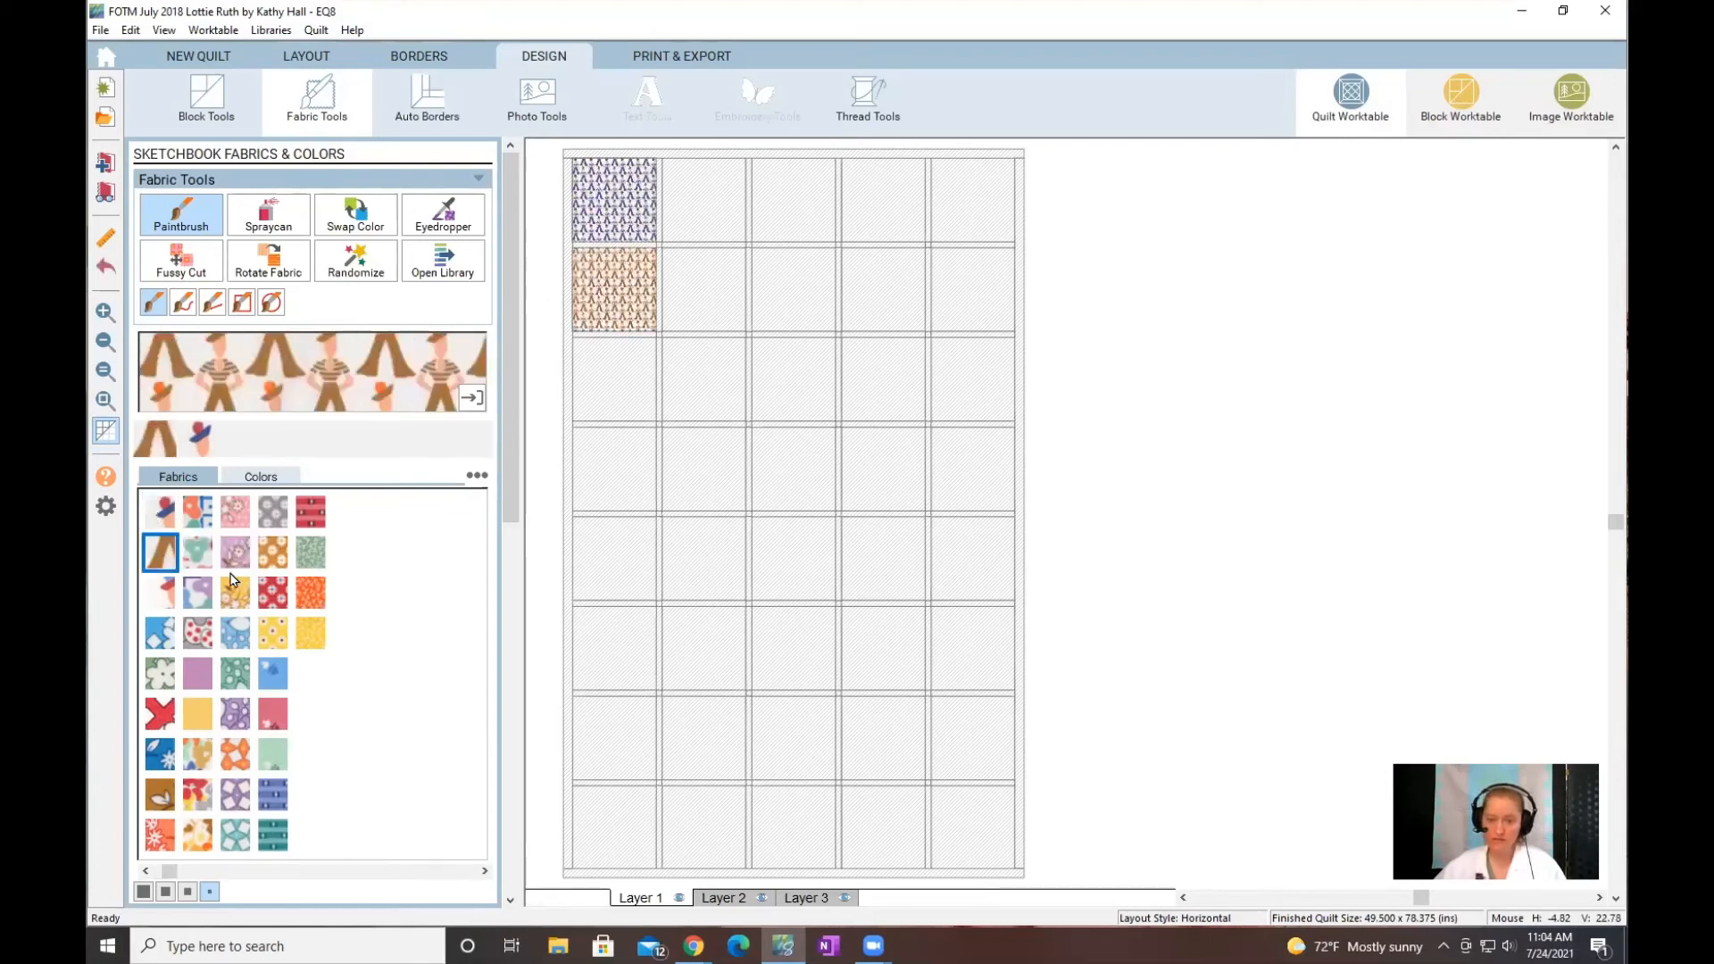
pyautogui.click(167, 597)
pyautogui.click(615, 378)
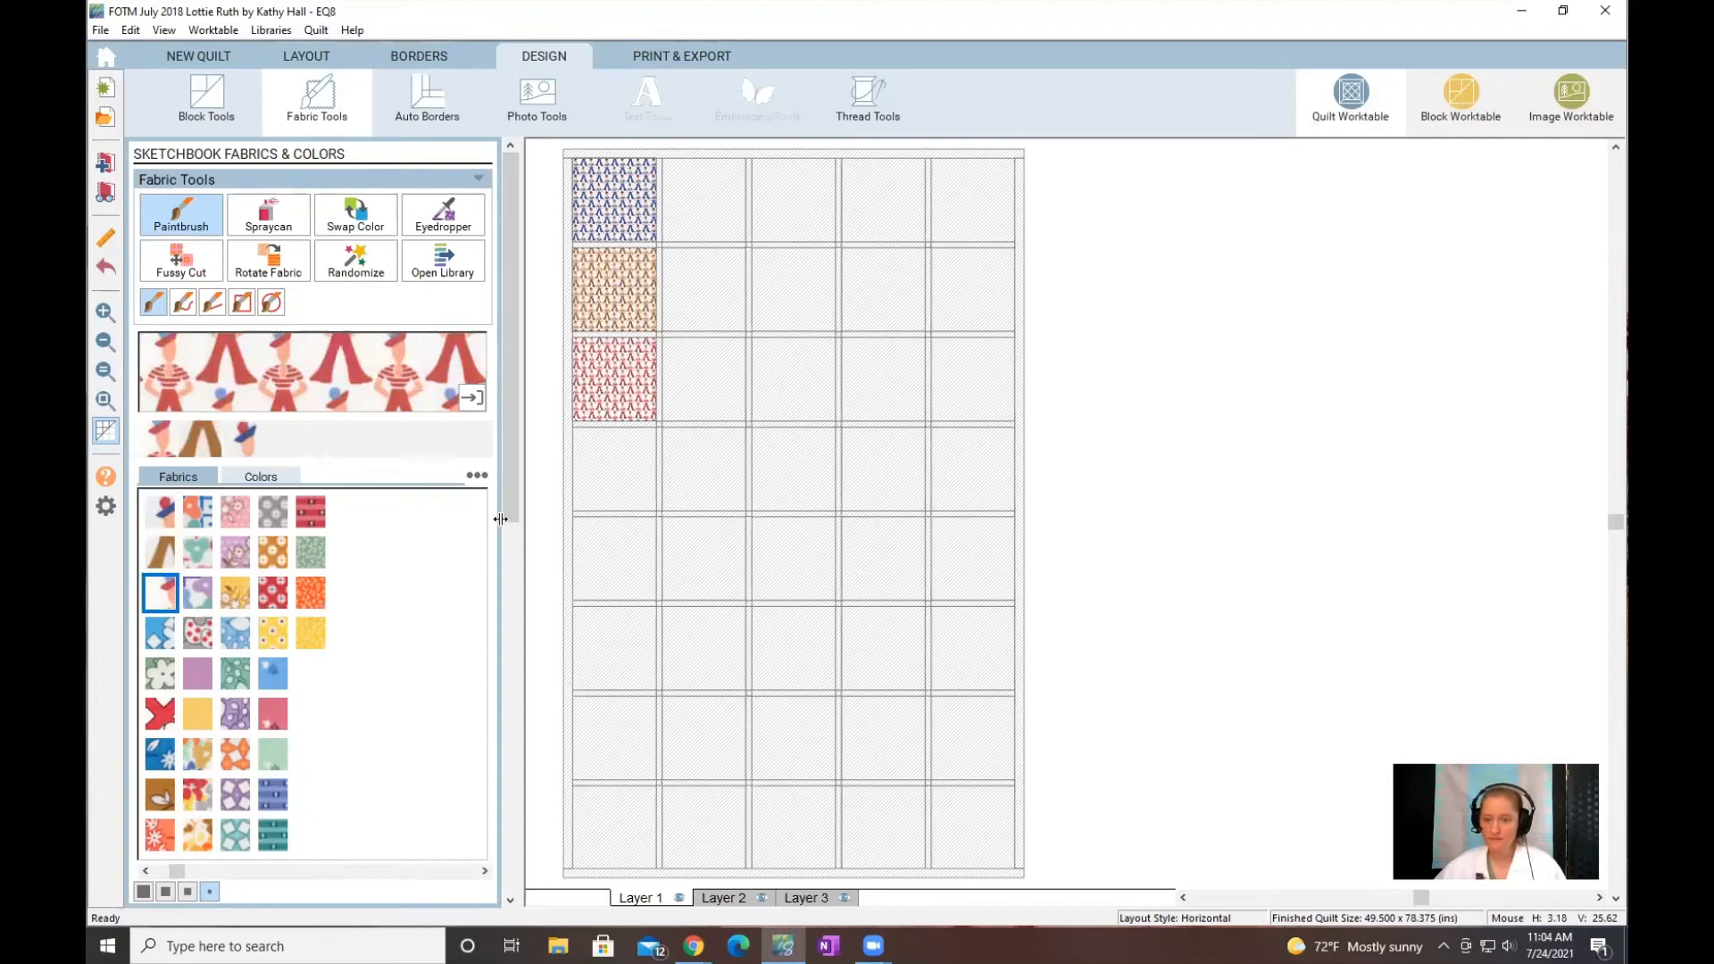
pyautogui.click(159, 632)
pyautogui.click(614, 467)
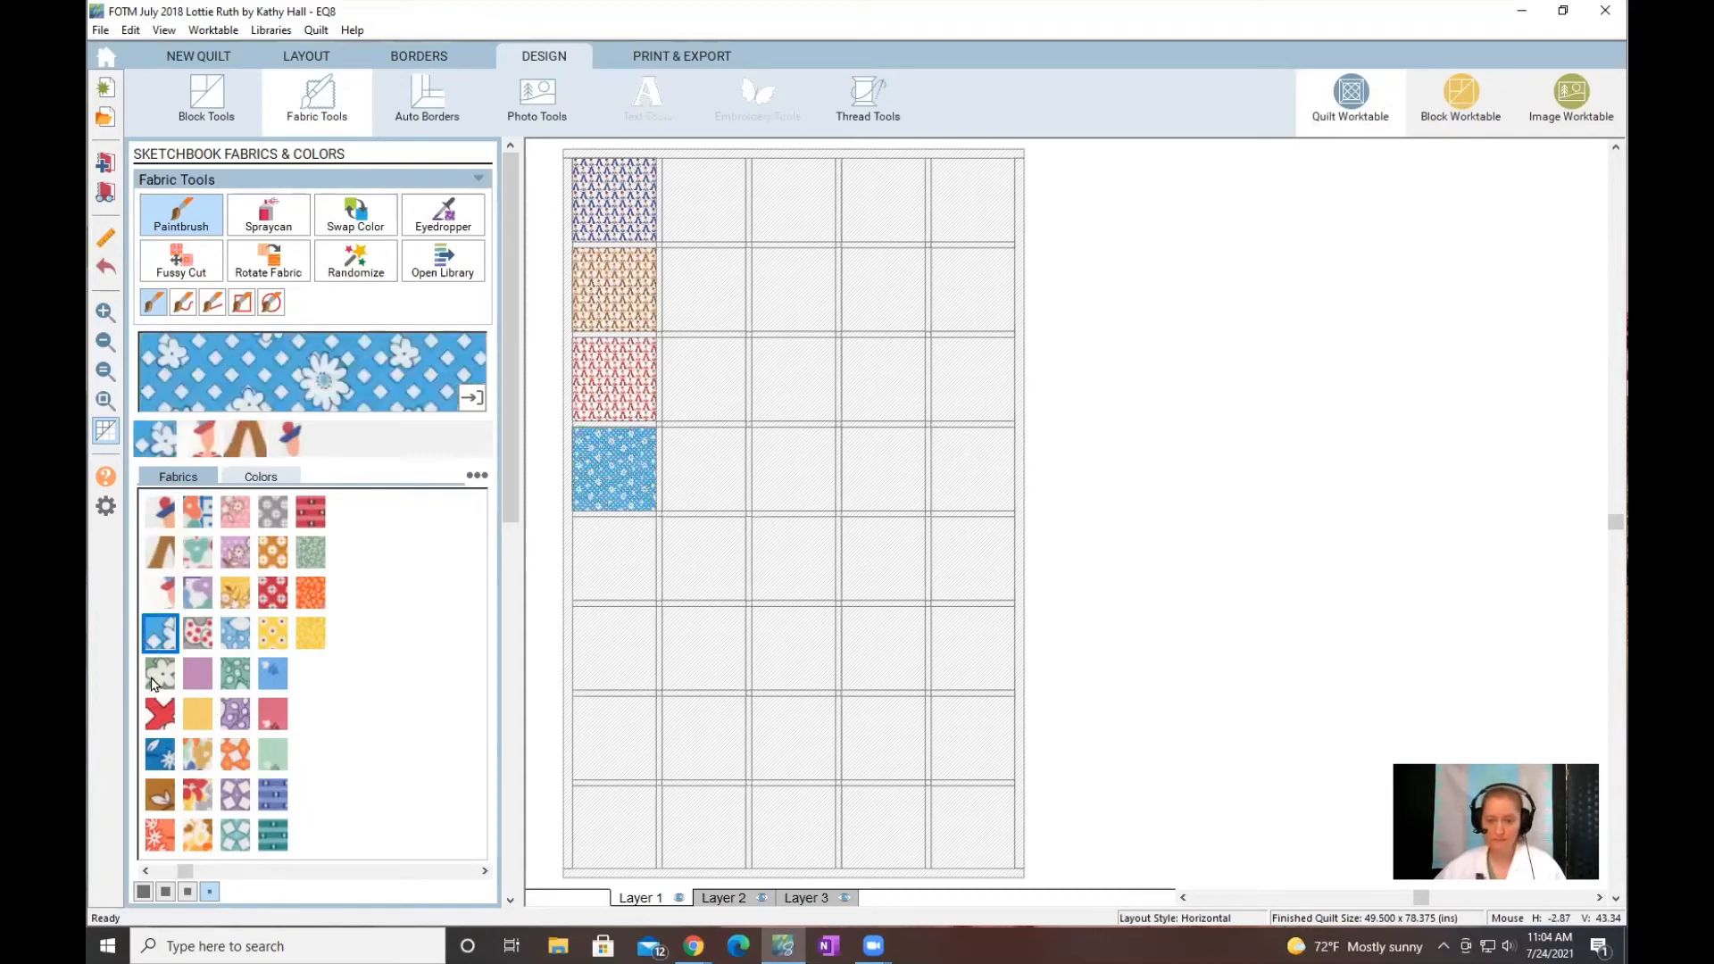
# Step: Fill the last four blocks of the first column with the green lattice, red lattice, dark blue floral and brown floral fabrics, in that order
pyautogui.click(600, 546)
pyautogui.click(165, 719)
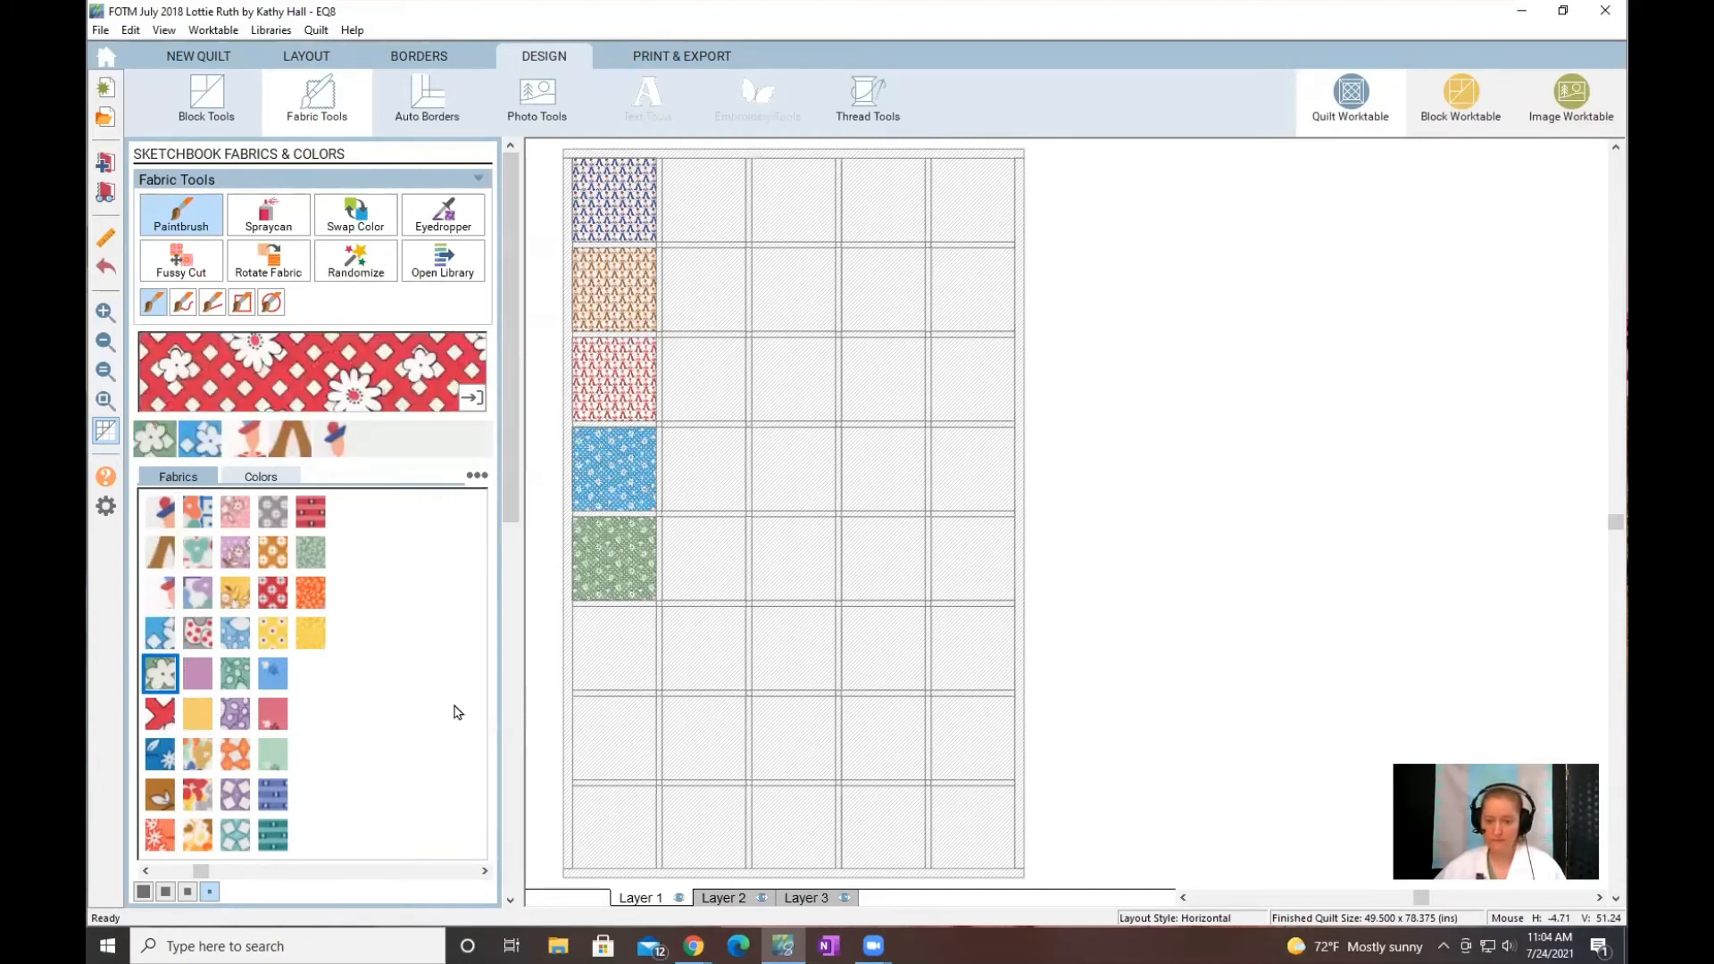
pyautogui.click(603, 639)
pyautogui.click(159, 759)
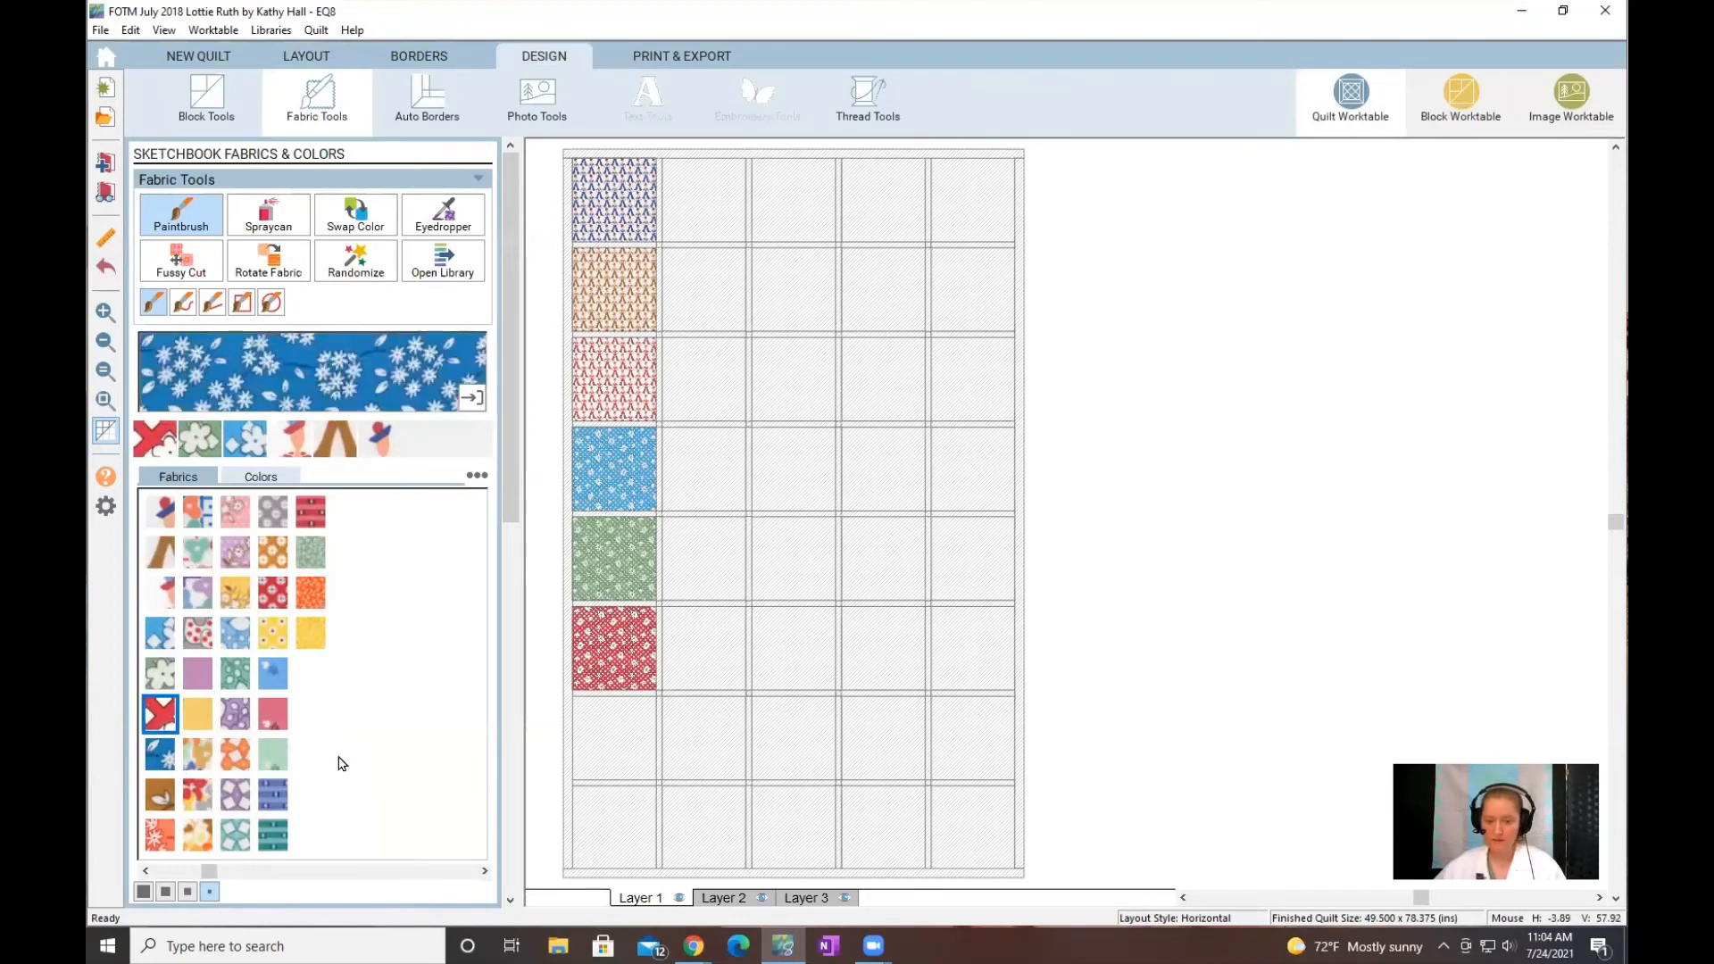
pyautogui.click(592, 730)
pyautogui.click(155, 797)
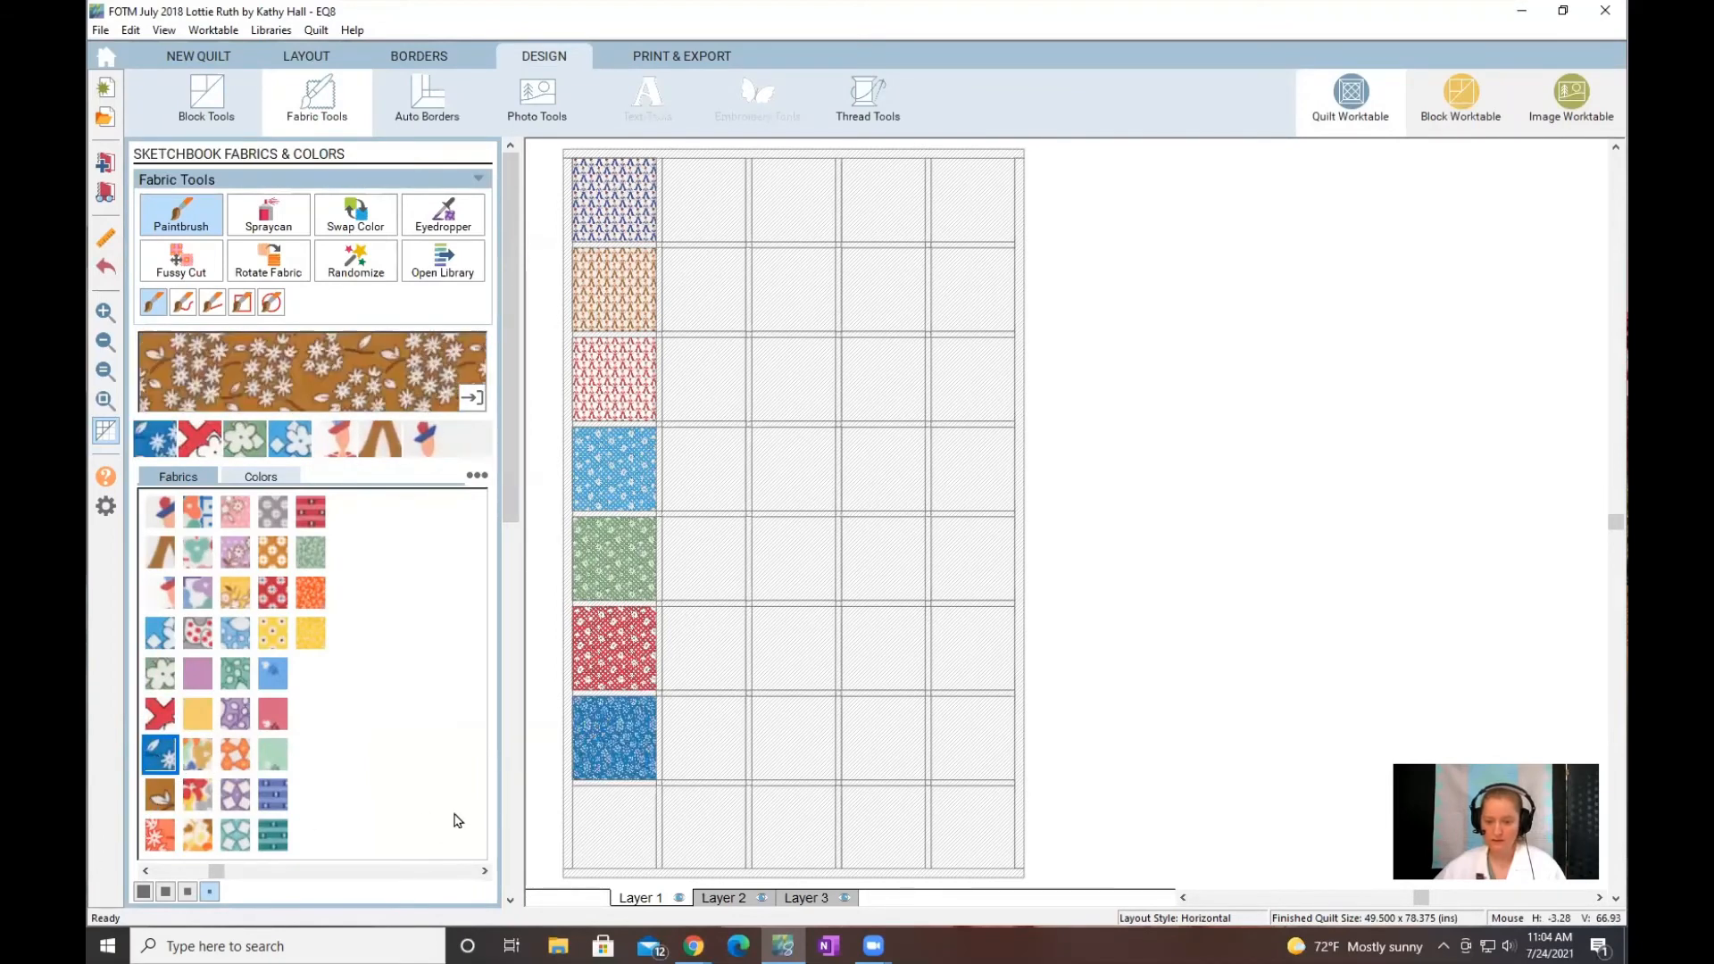
pyautogui.click(609, 805)
# Step: Paint the first four blocks of the second column with the coral floral fabric and the blue, pink and lavender flower-grid fabrics, going down
pyautogui.click(154, 837)
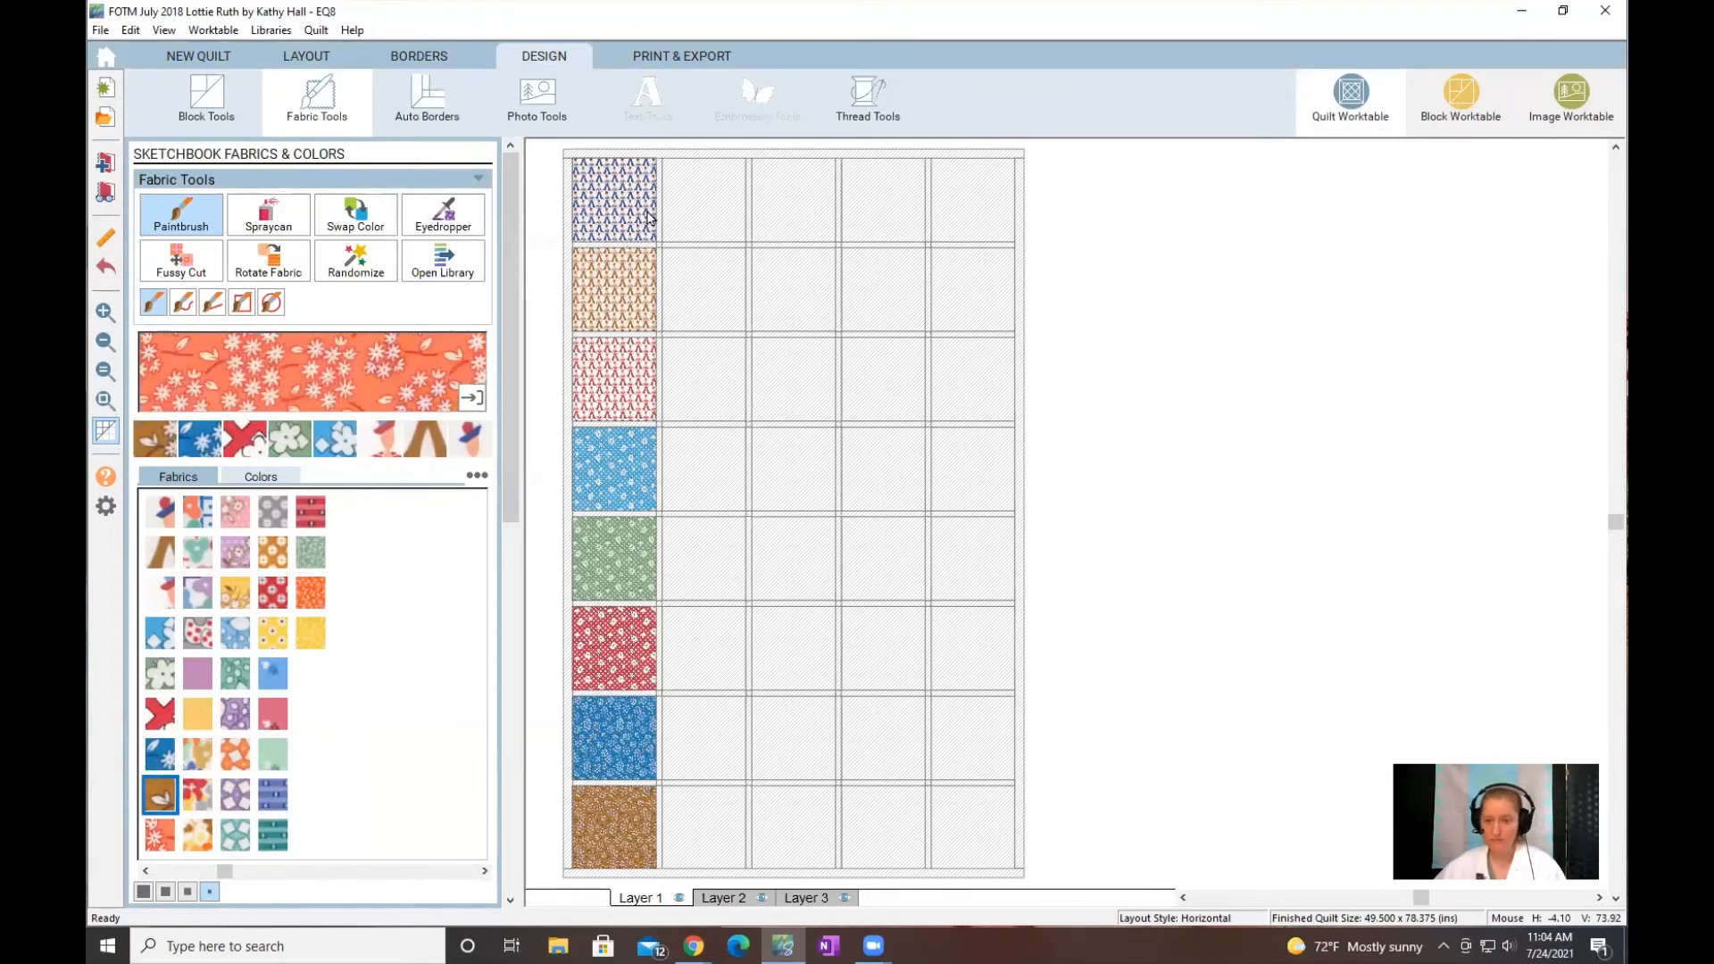
pyautogui.click(693, 184)
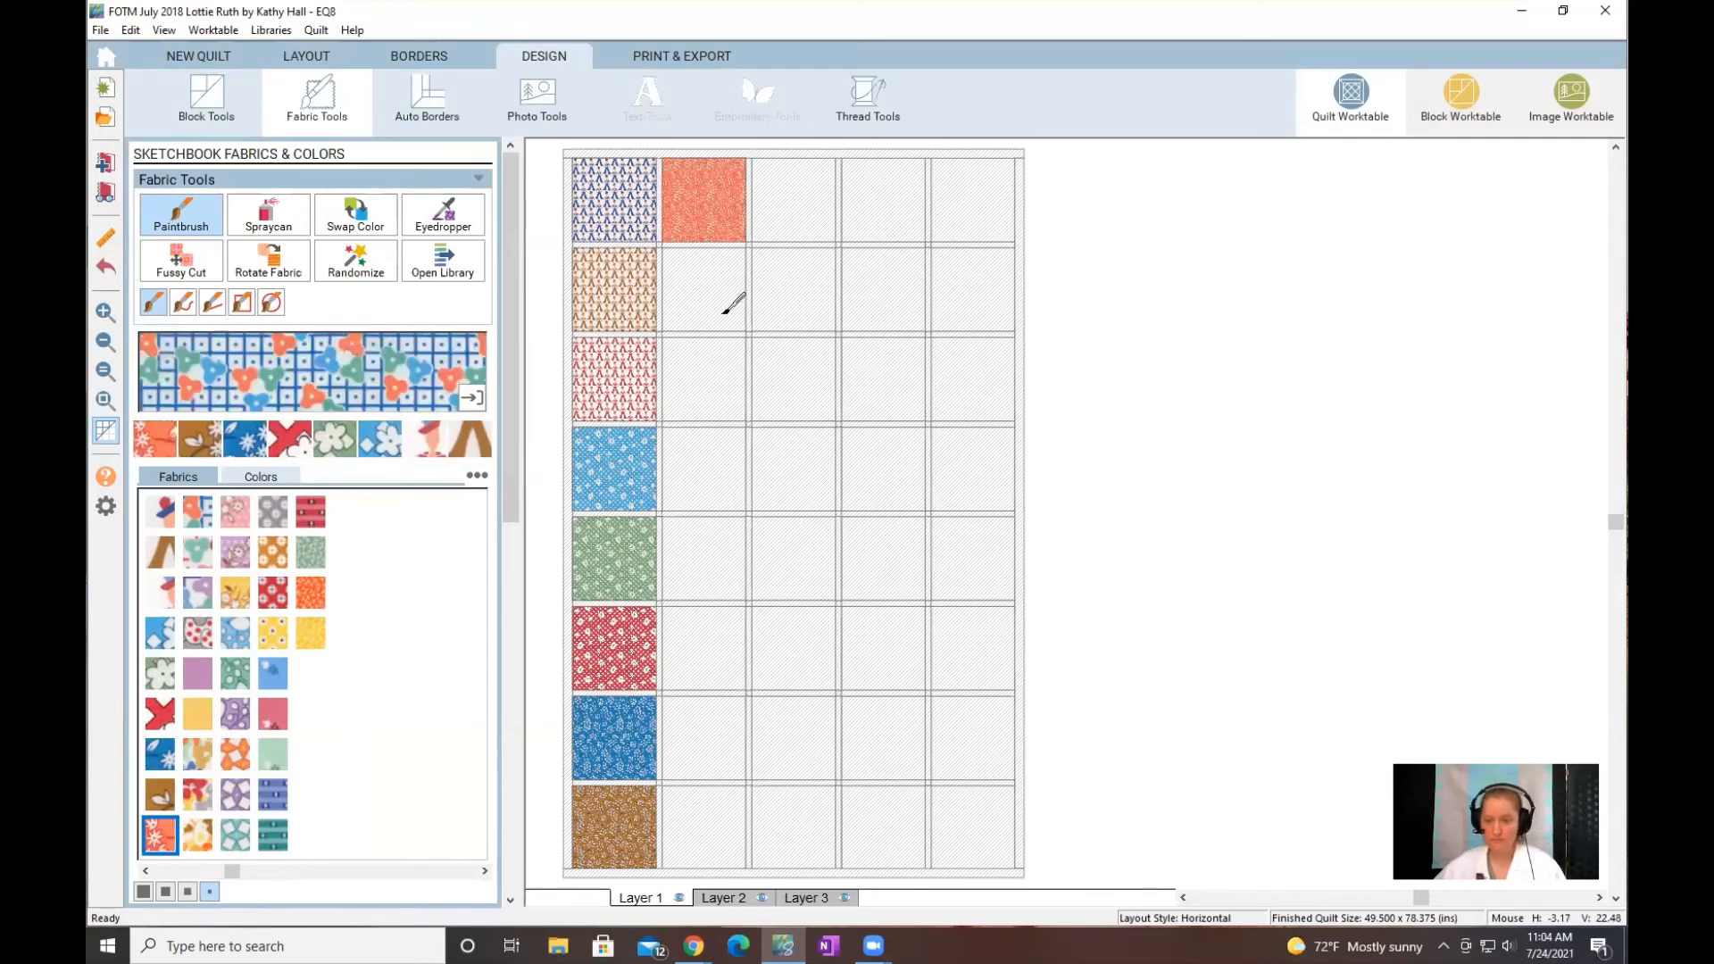
pyautogui.click(198, 511)
pyautogui.click(718, 295)
pyautogui.click(197, 550)
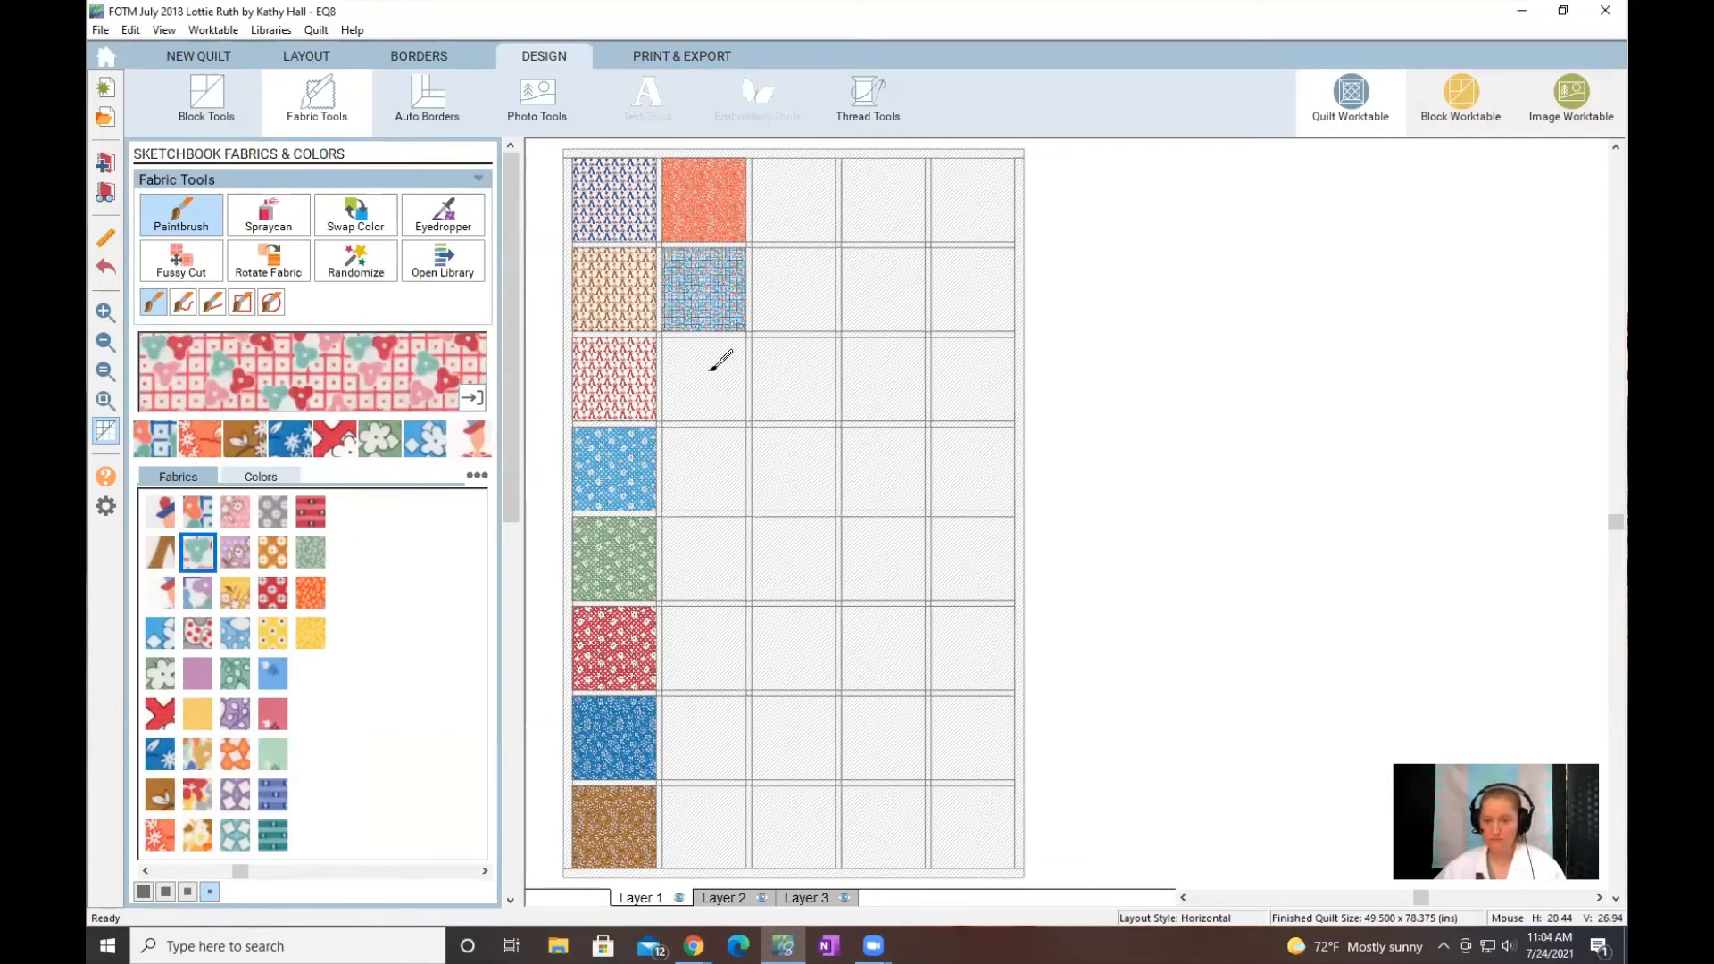
pyautogui.click(714, 358)
pyautogui.click(202, 601)
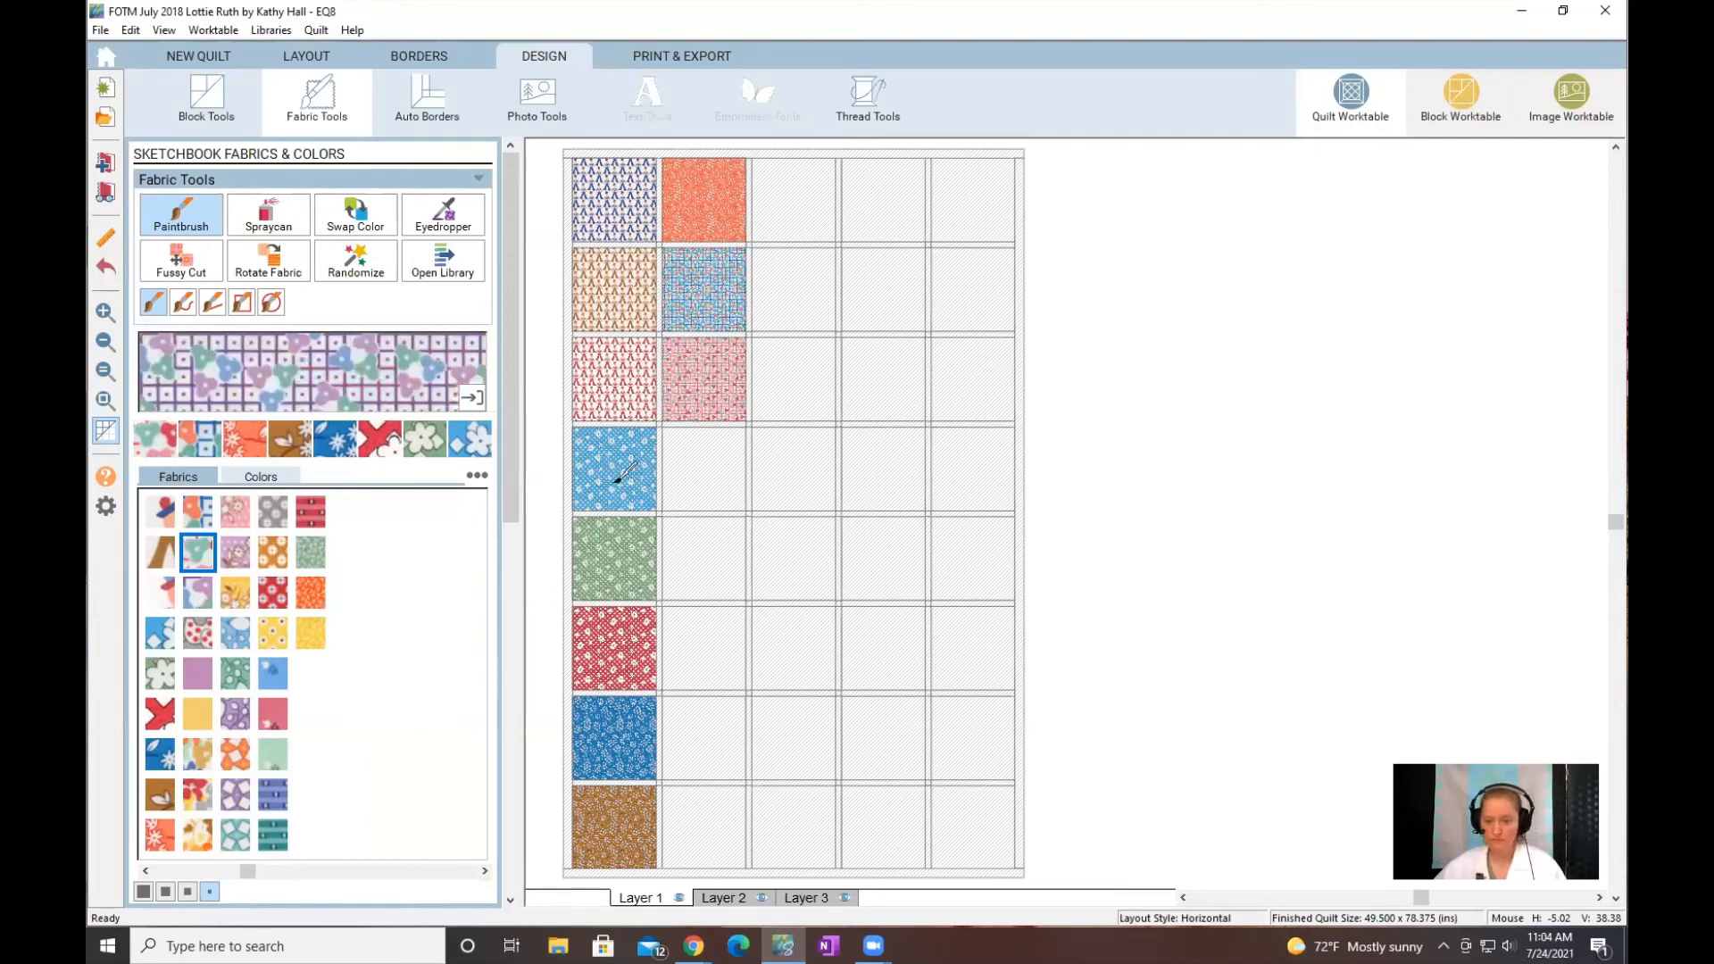
pyautogui.click(693, 462)
# Step: Fill the second column's last four blocks with the grey, purple and yellow animal prints and the pastel multicolour floral, in that order
pyautogui.click(194, 636)
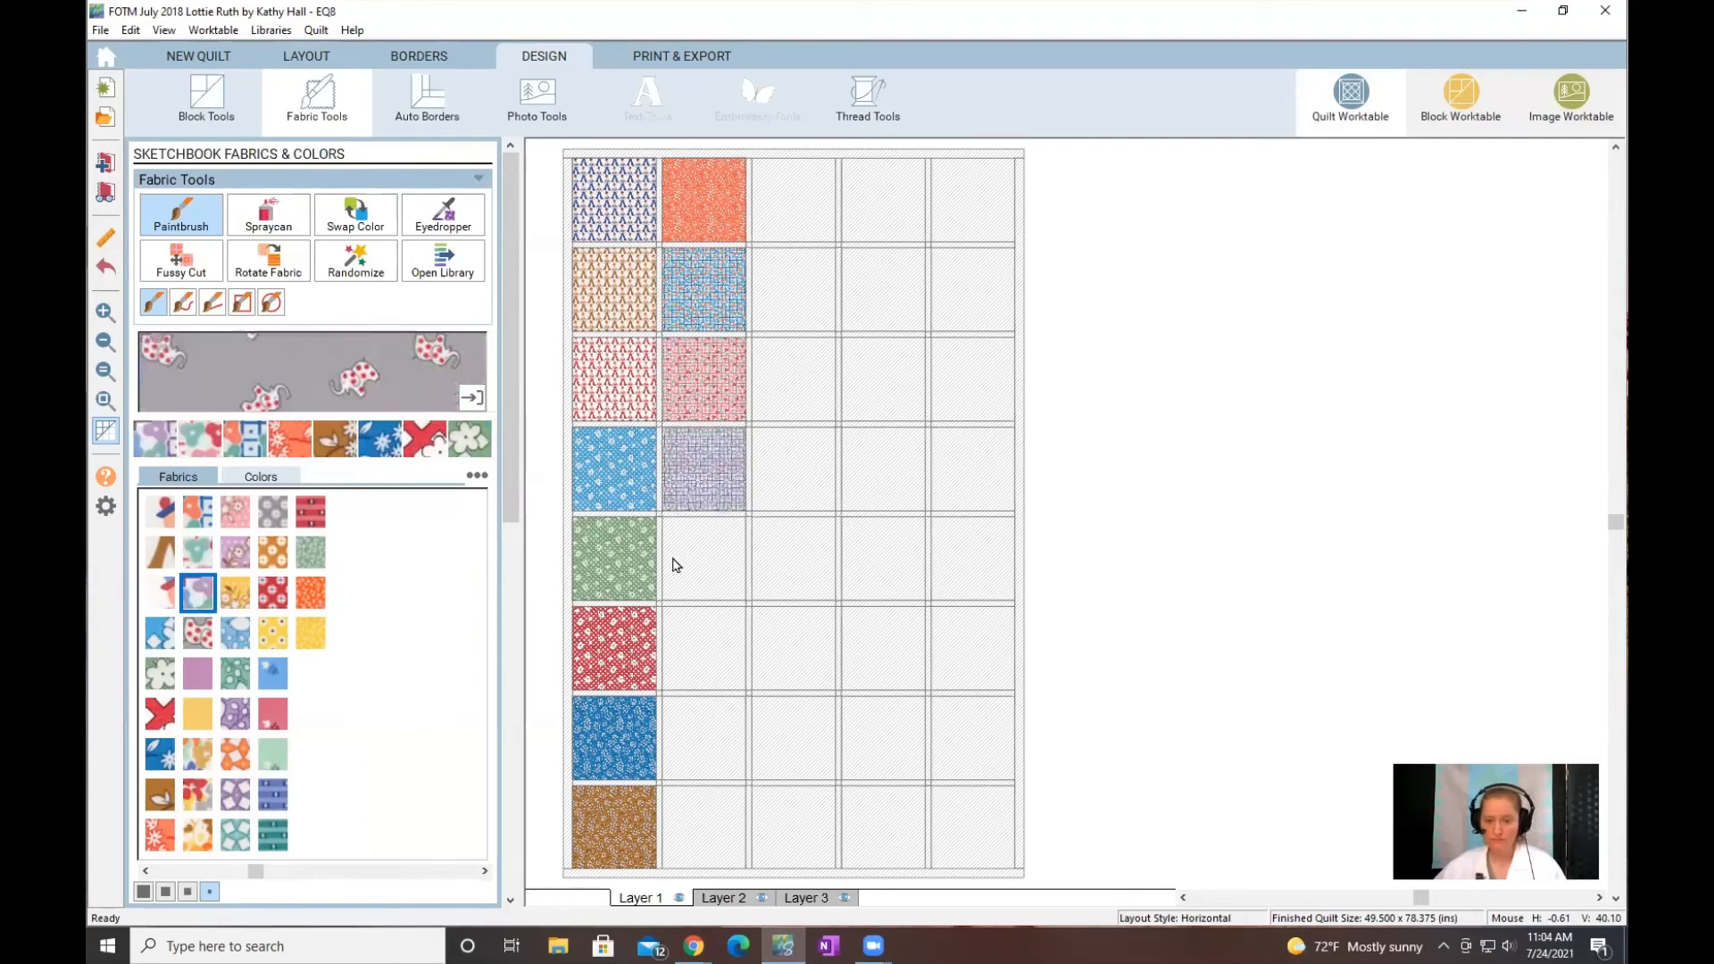
pyautogui.click(711, 540)
pyautogui.click(199, 676)
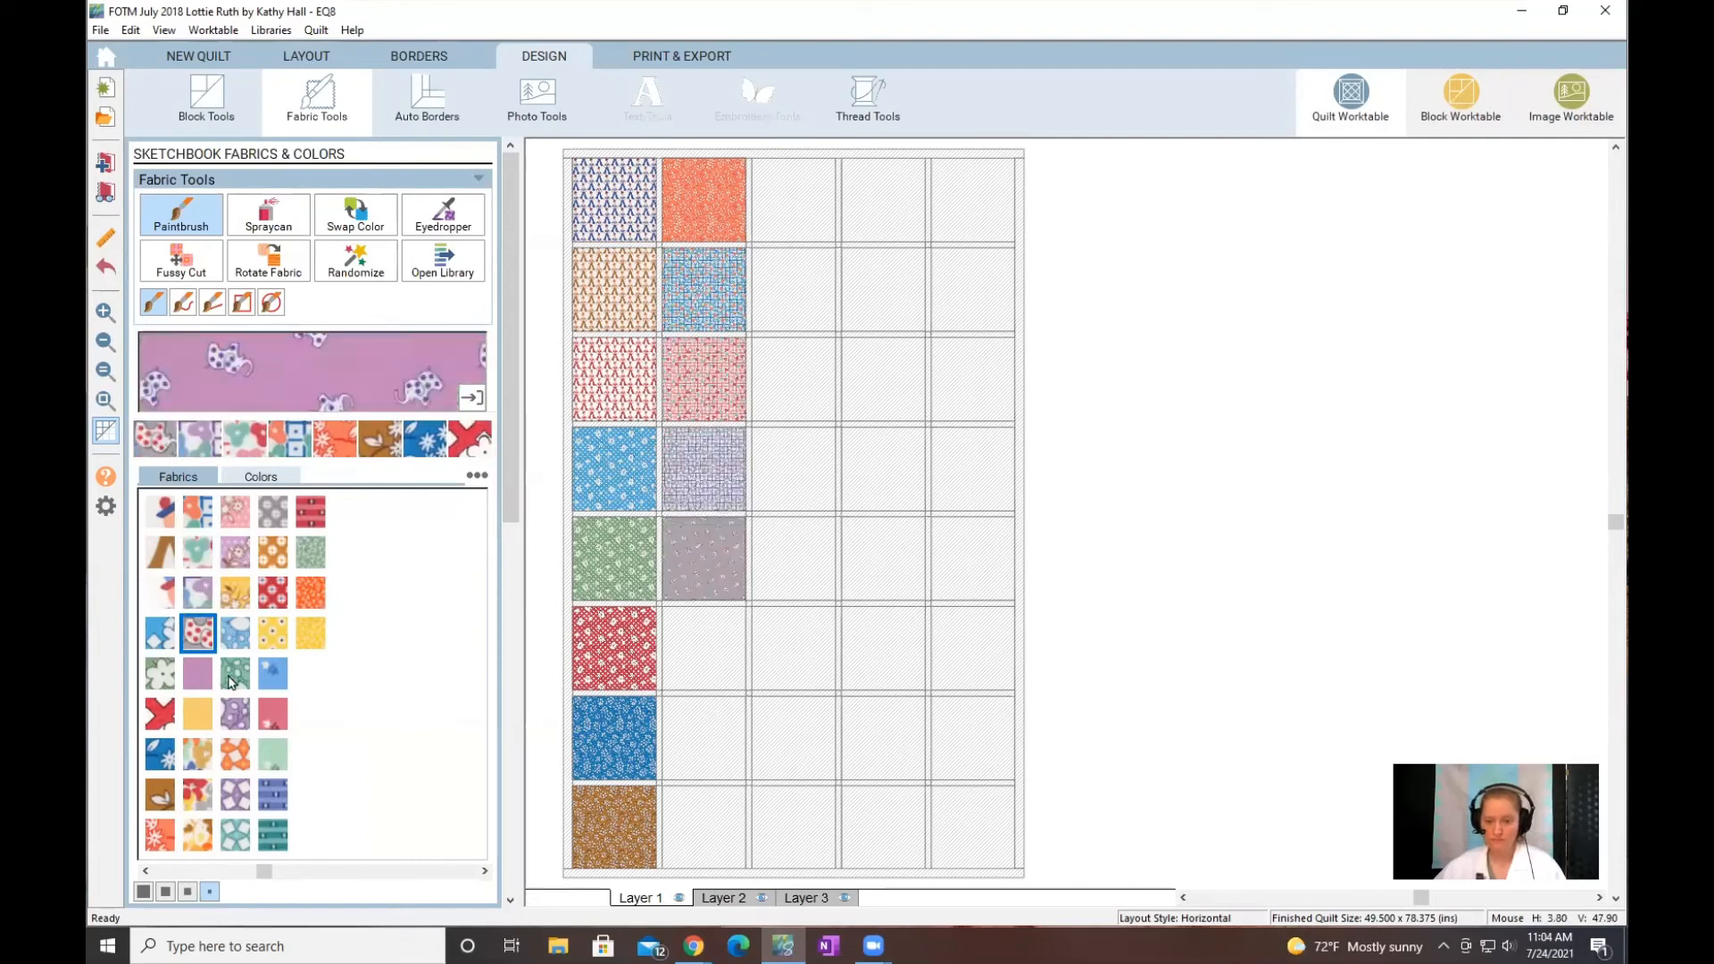
pyautogui.click(688, 638)
pyautogui.click(193, 720)
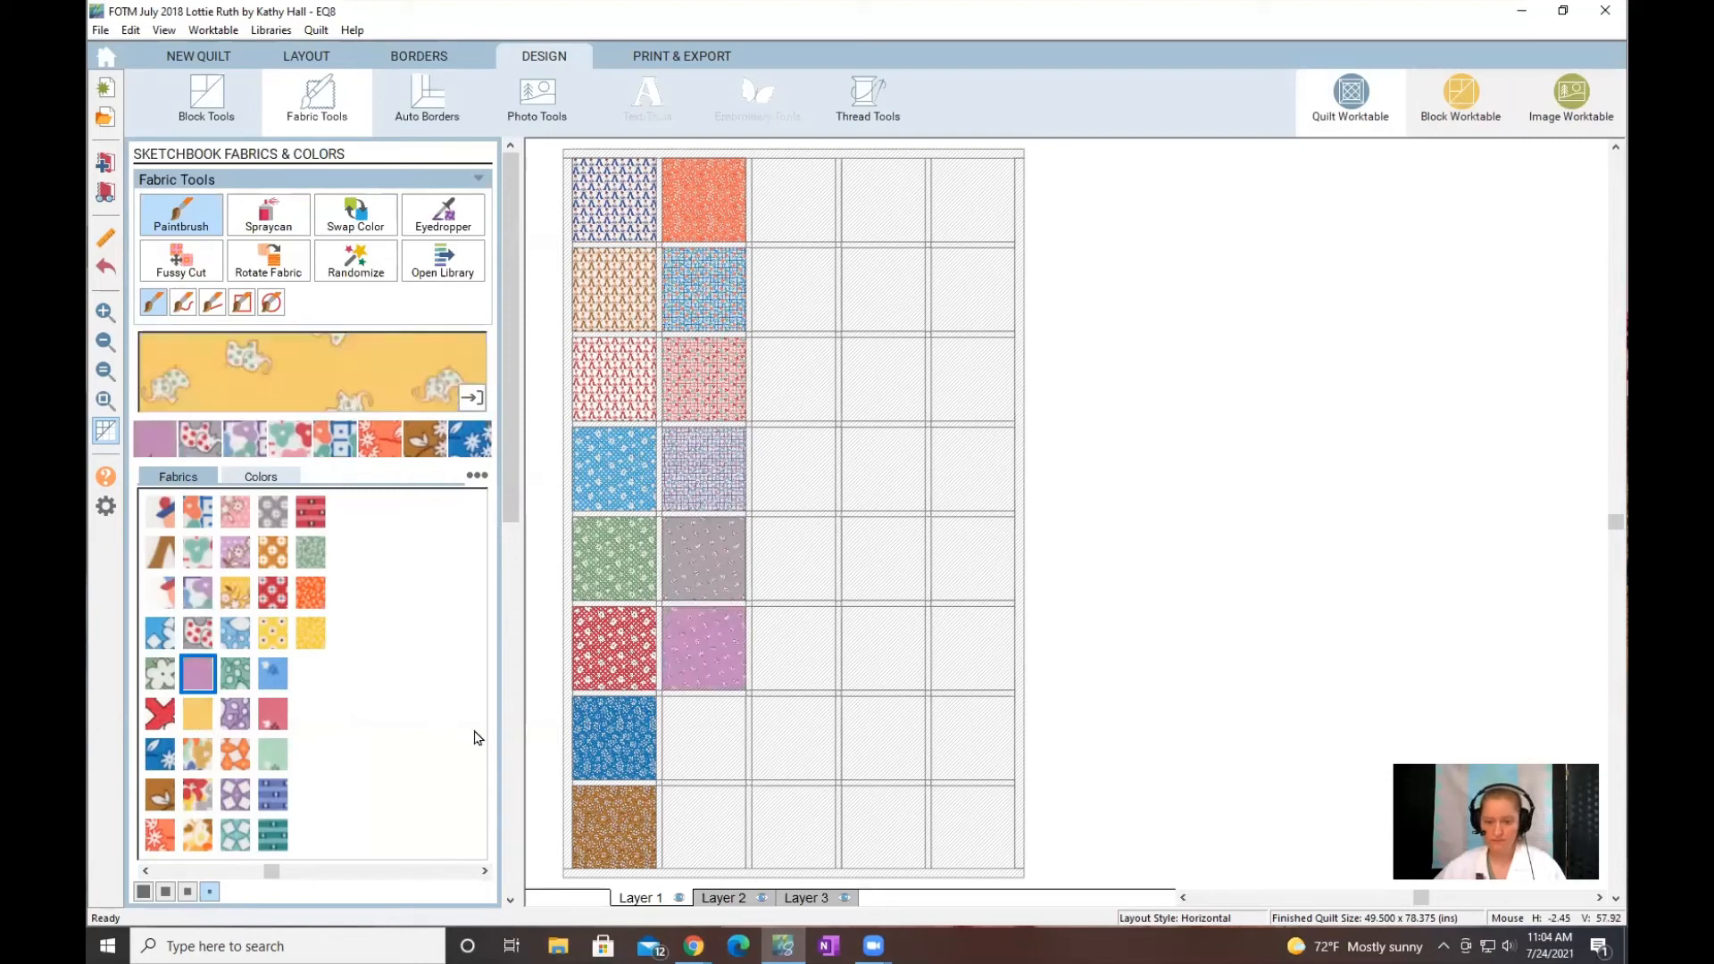
pyautogui.click(689, 719)
pyautogui.click(197, 759)
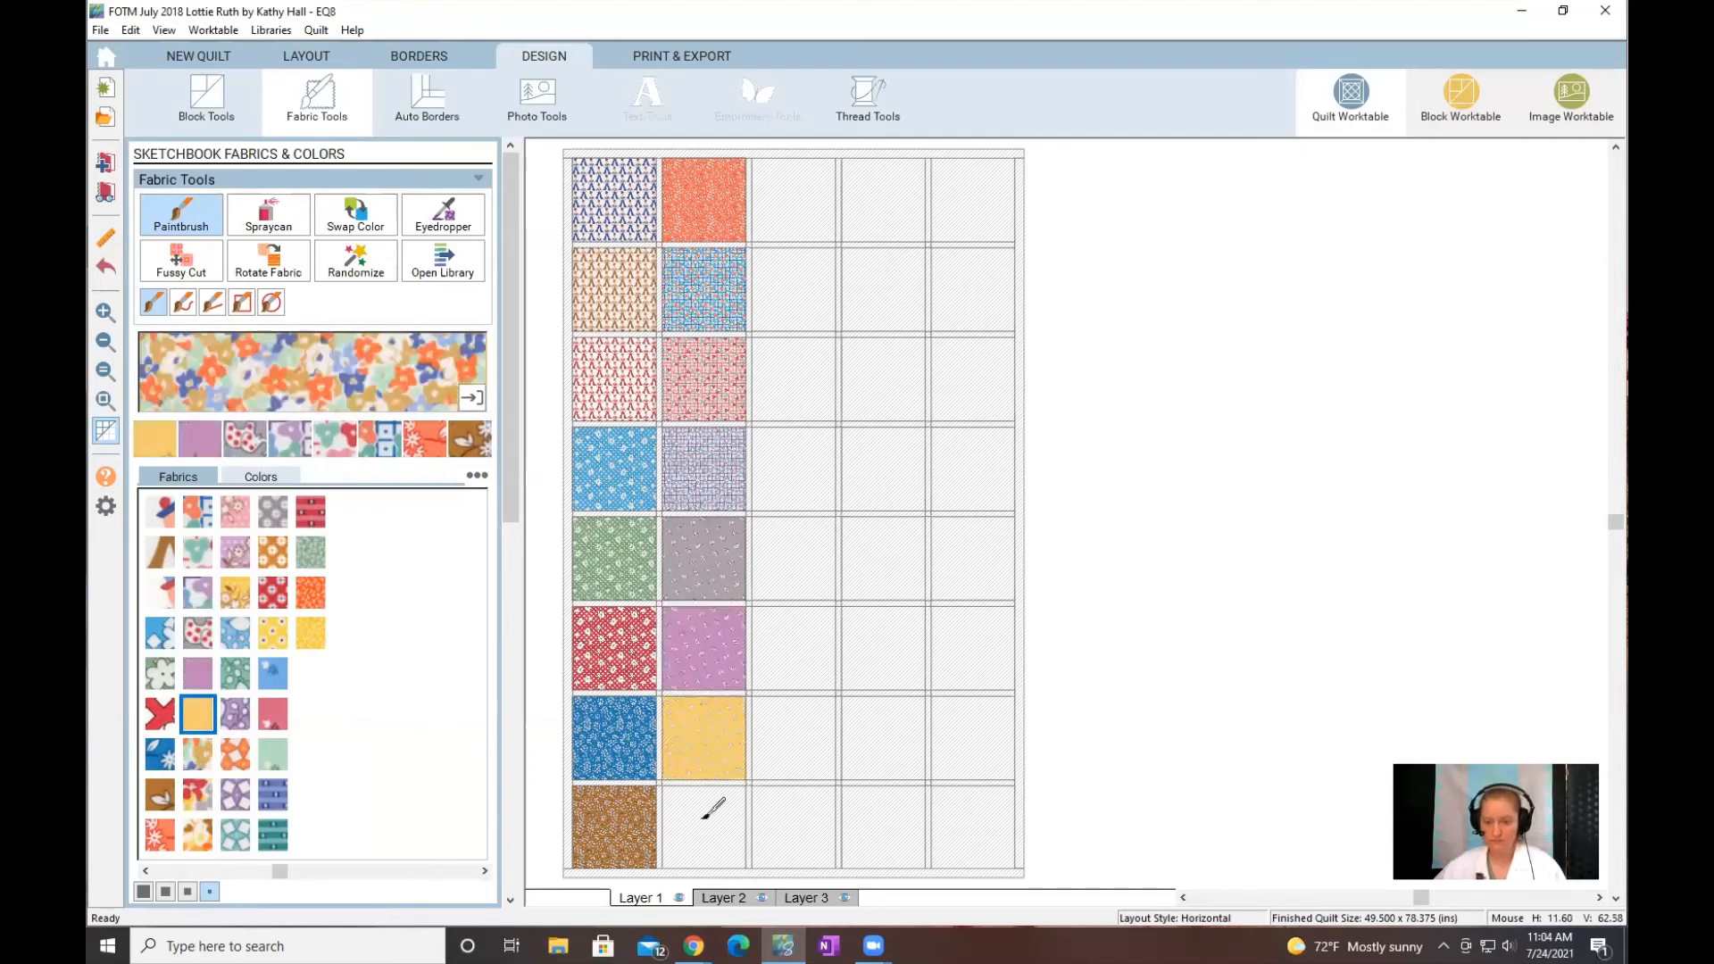
pyautogui.click(713, 807)
# Step: Paint the third column's first four blocks with the black-and-red multicolour floral, orange floral, pink blossom and mauve blossom fabrics, going down
pyautogui.click(191, 798)
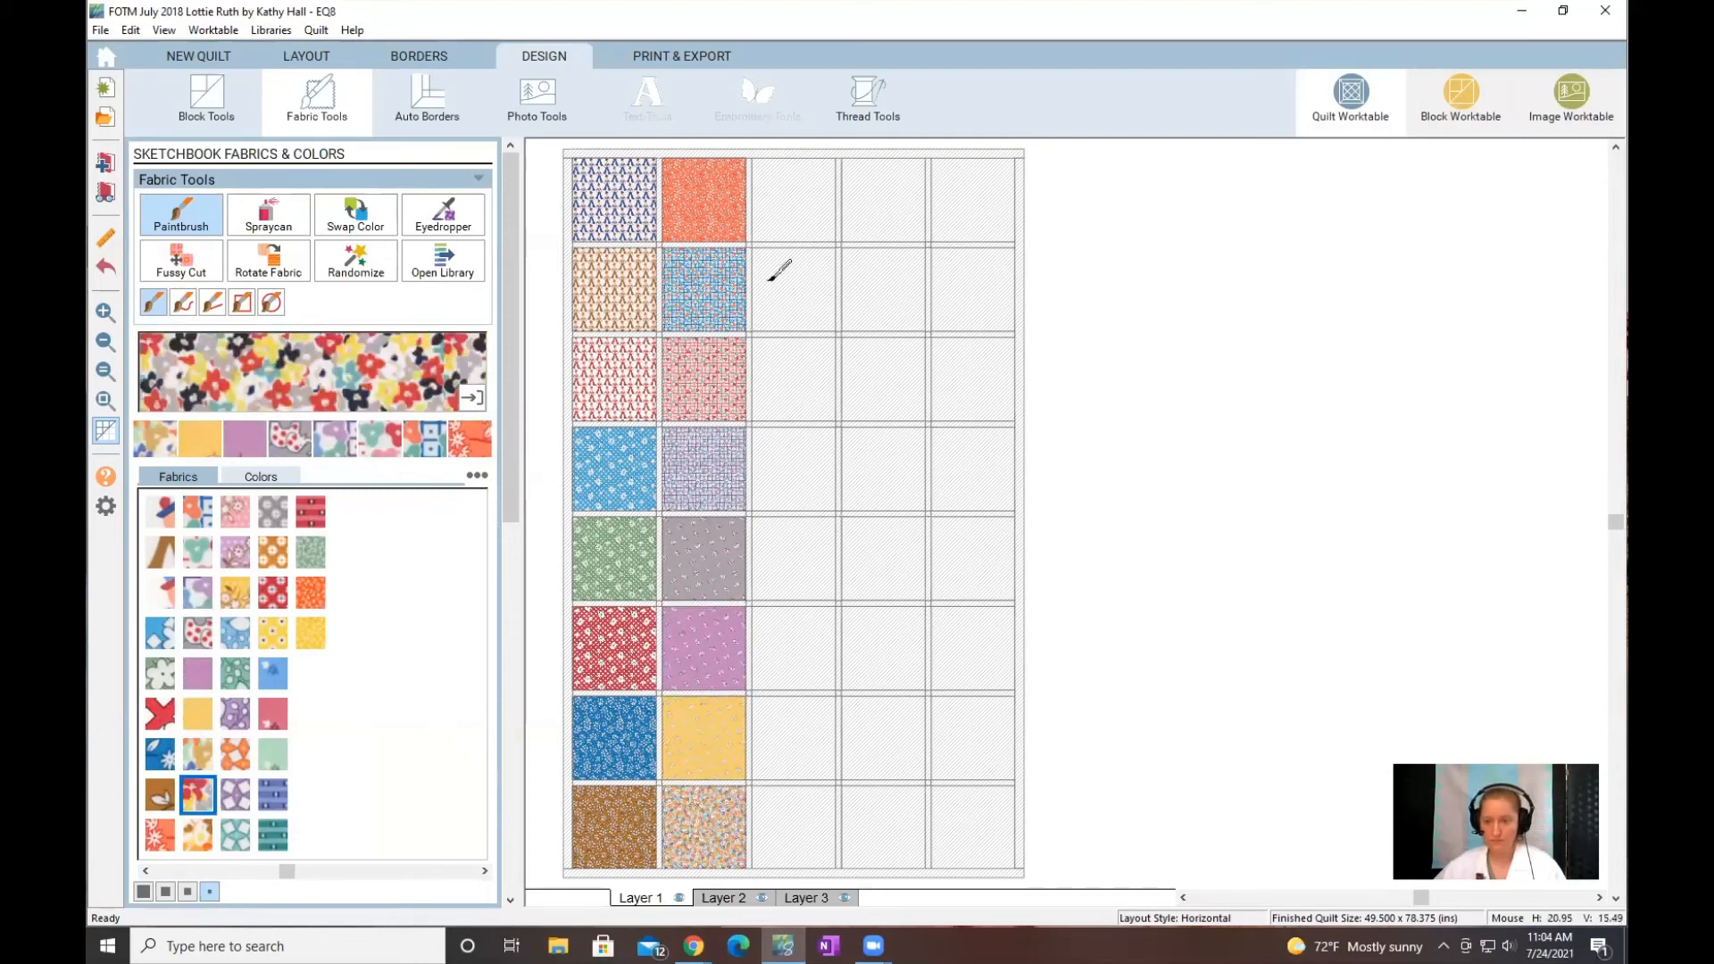
pyautogui.click(795, 193)
pyautogui.click(198, 834)
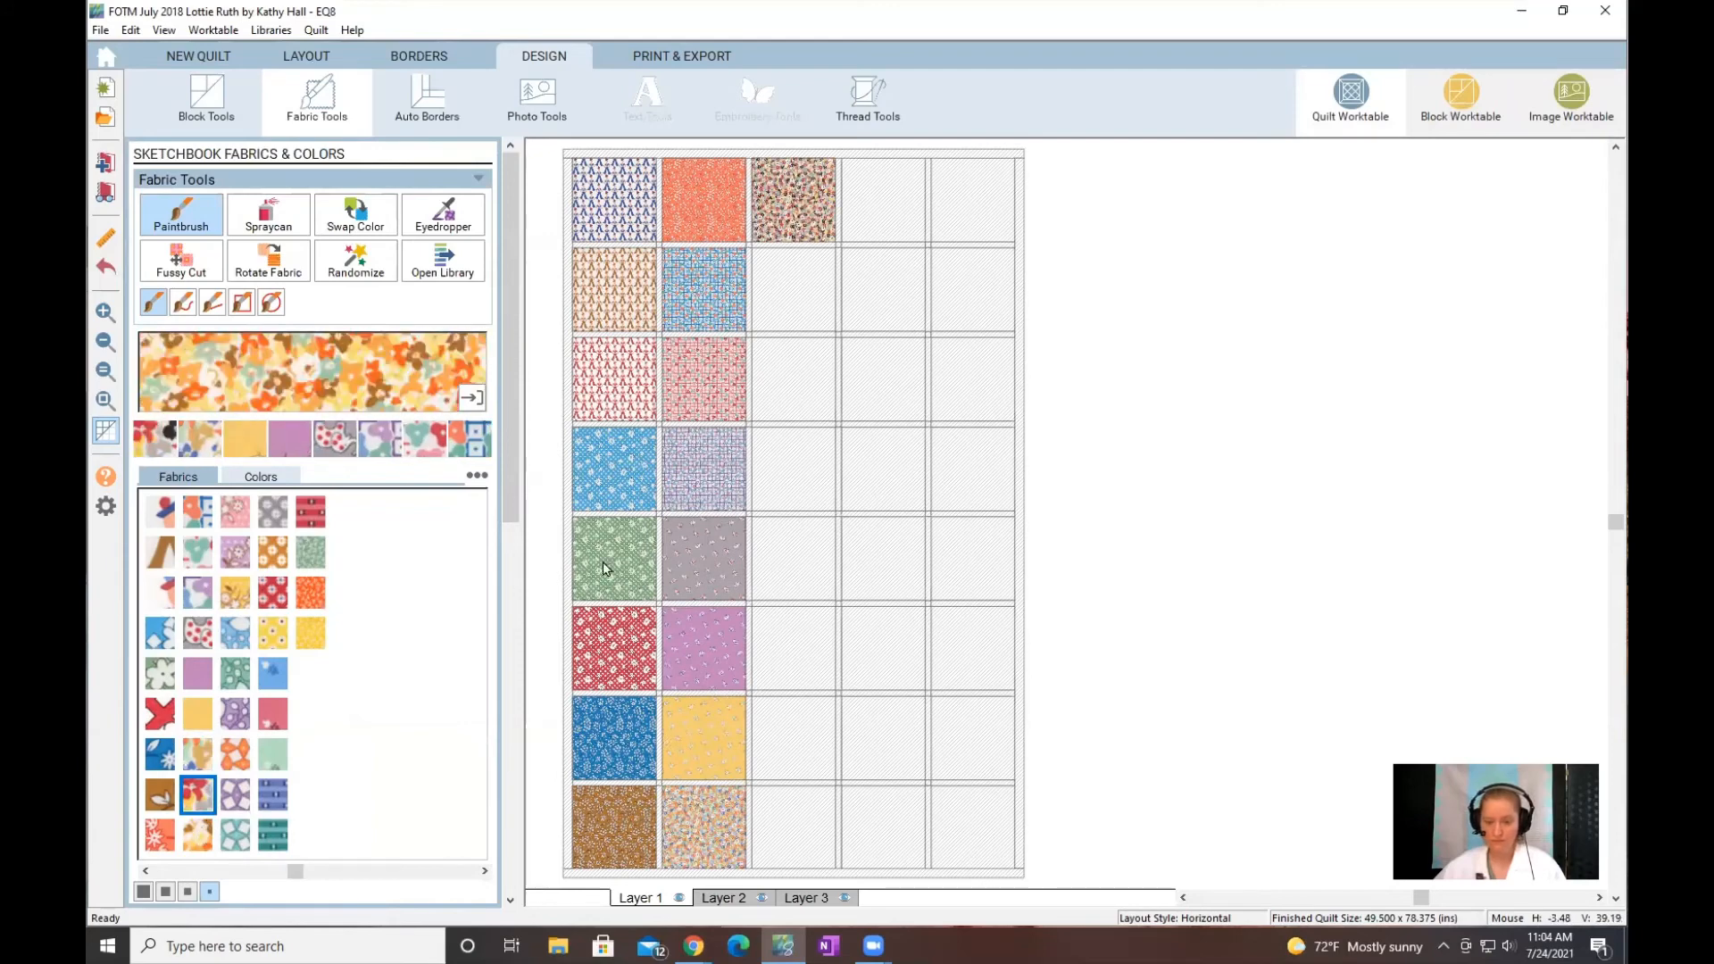
pyautogui.click(763, 303)
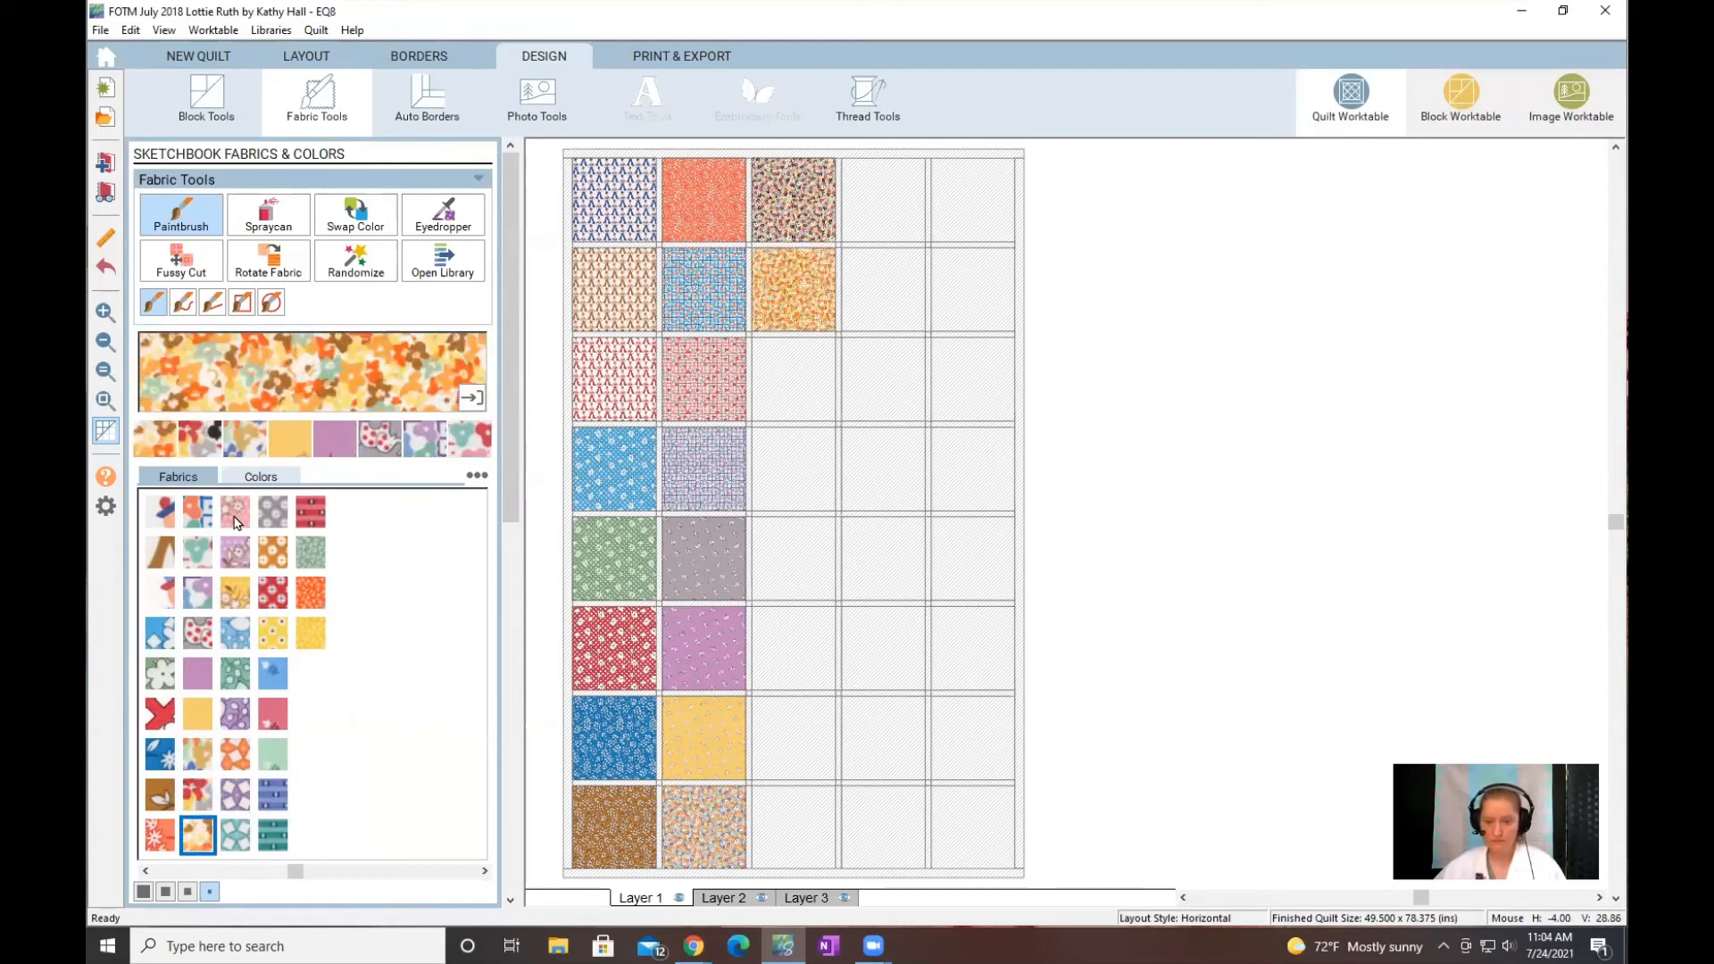
pyautogui.click(237, 522)
pyautogui.click(794, 369)
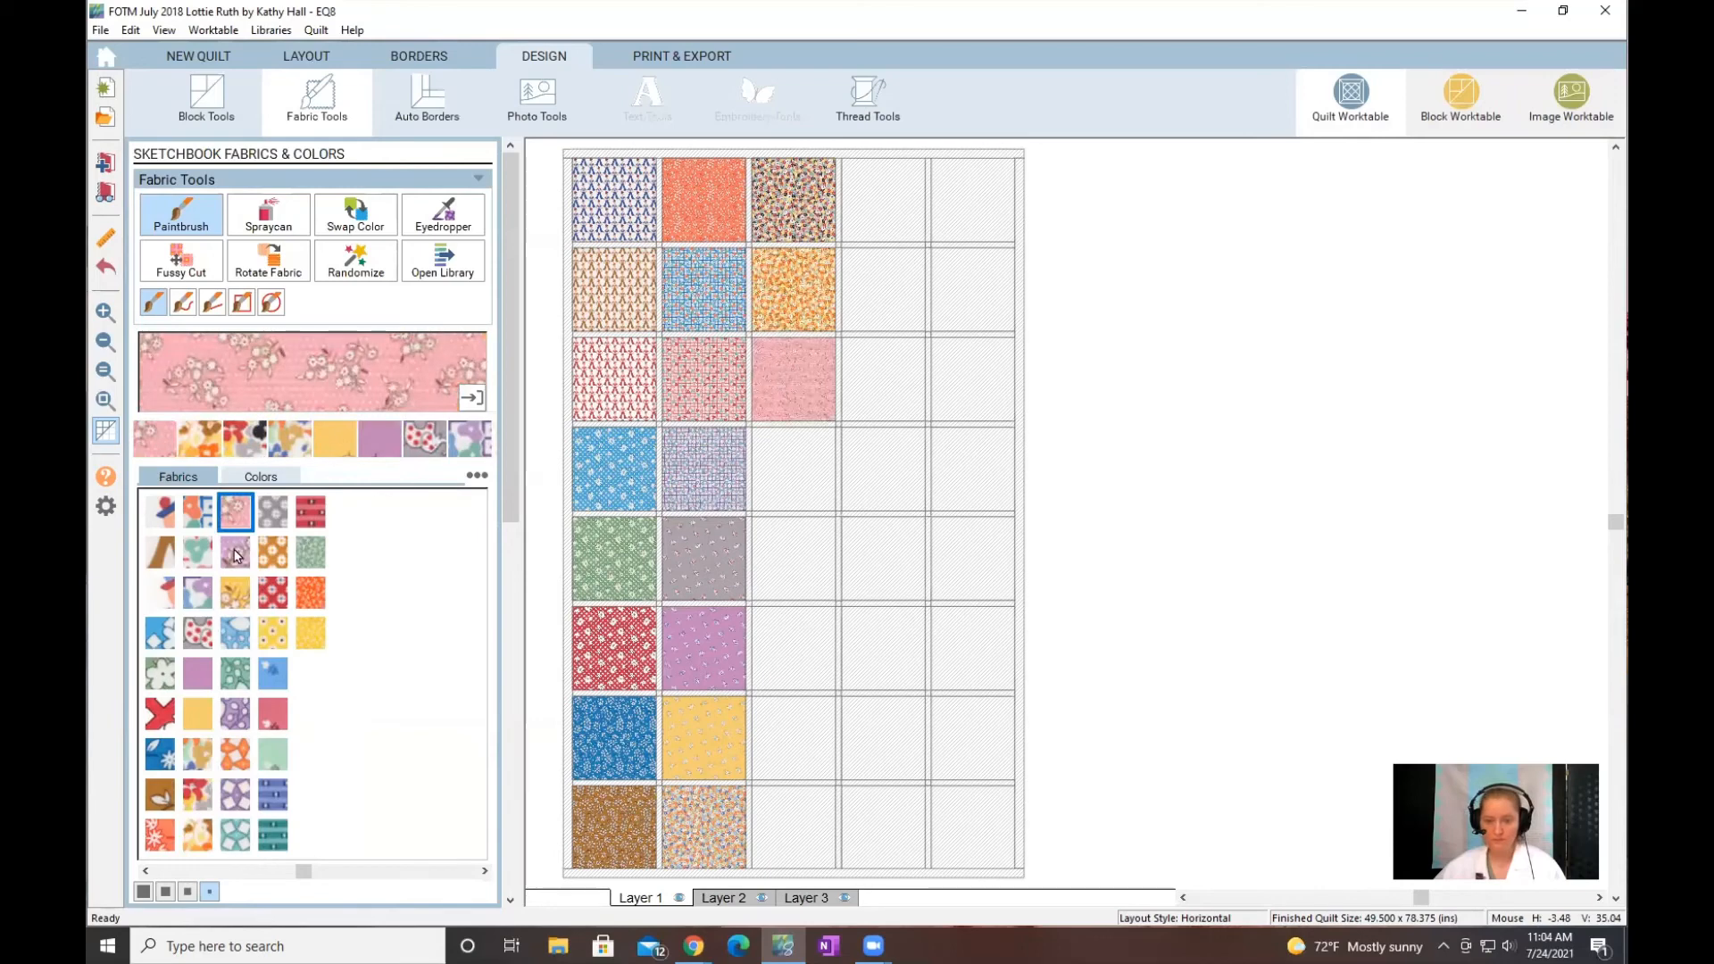
pyautogui.click(237, 556)
pyautogui.click(781, 460)
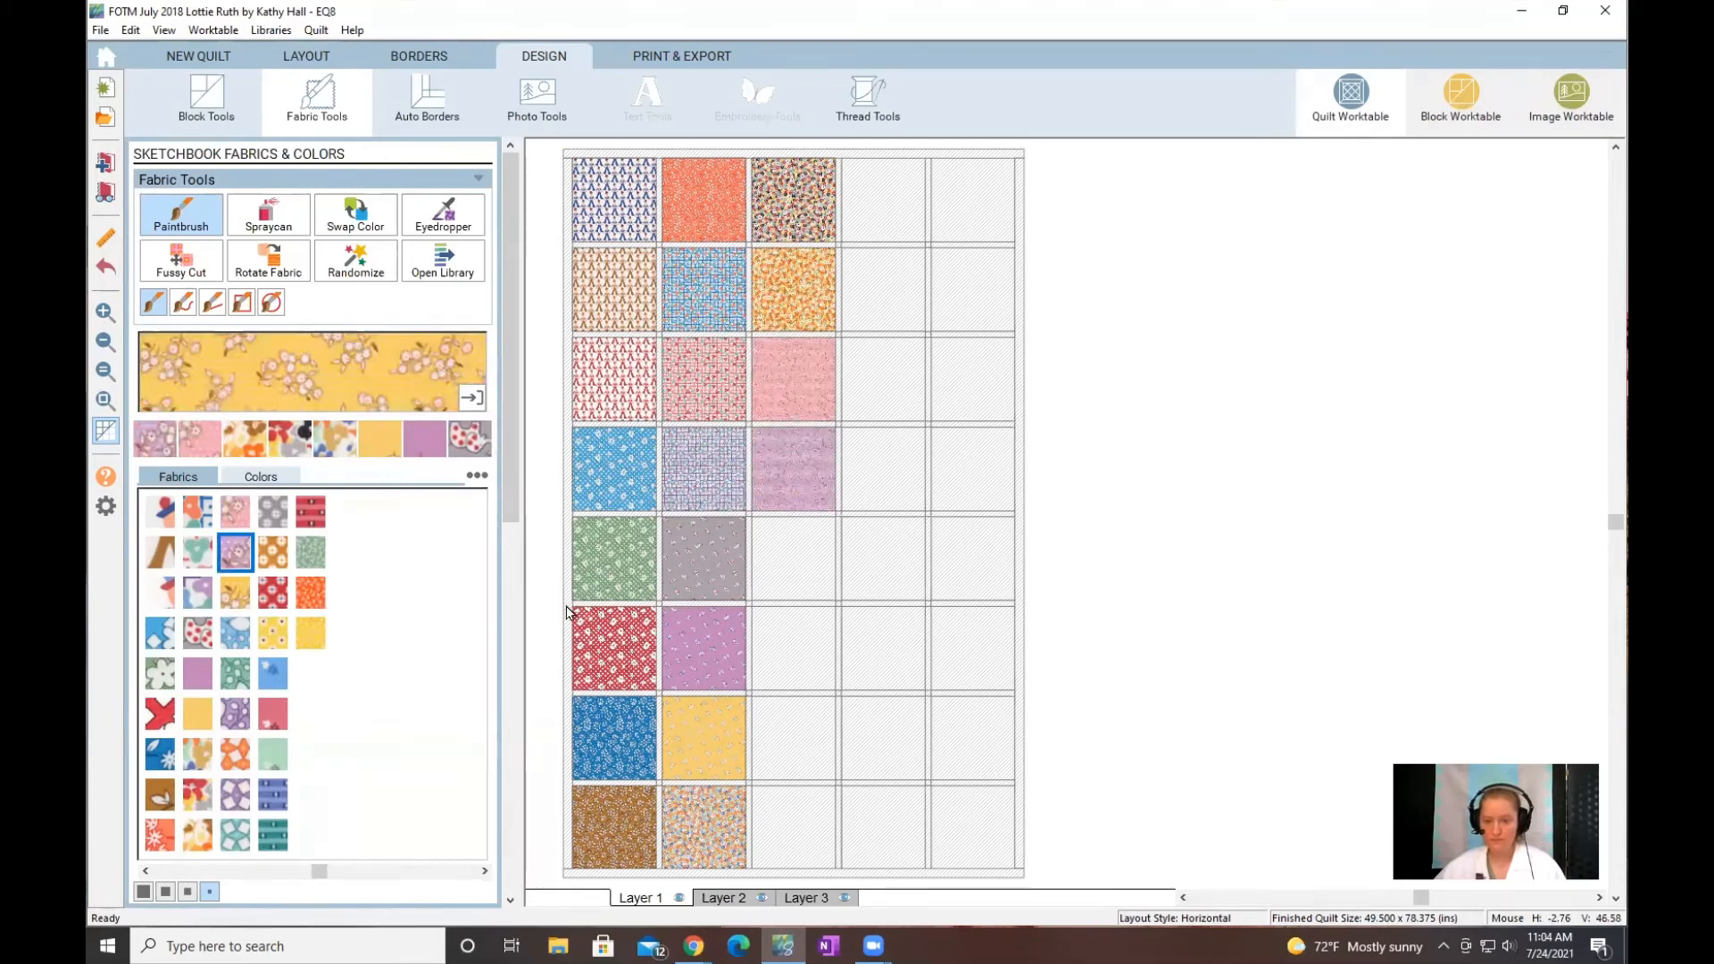
# Step: Fill the third column's last four blocks with the yellow blossom fabric and the blue, green and purple oval-petal prints, in that order
pyautogui.click(235, 591)
pyautogui.click(785, 547)
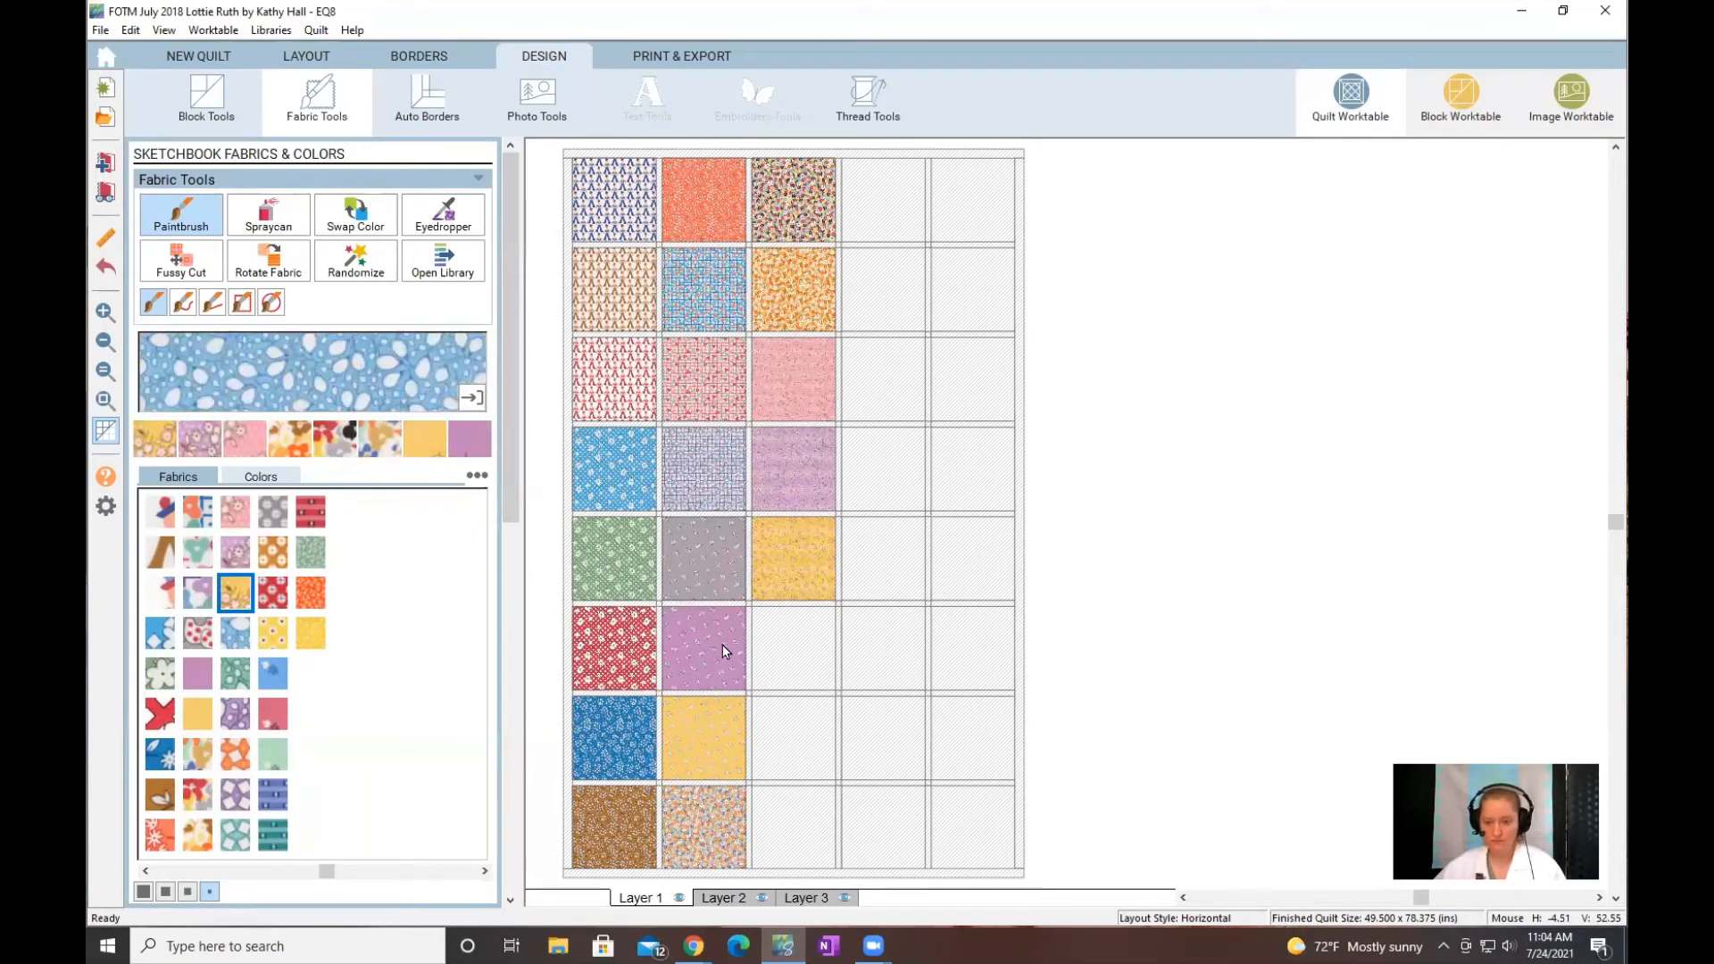
pyautogui.click(235, 632)
pyautogui.click(795, 643)
pyautogui.click(237, 674)
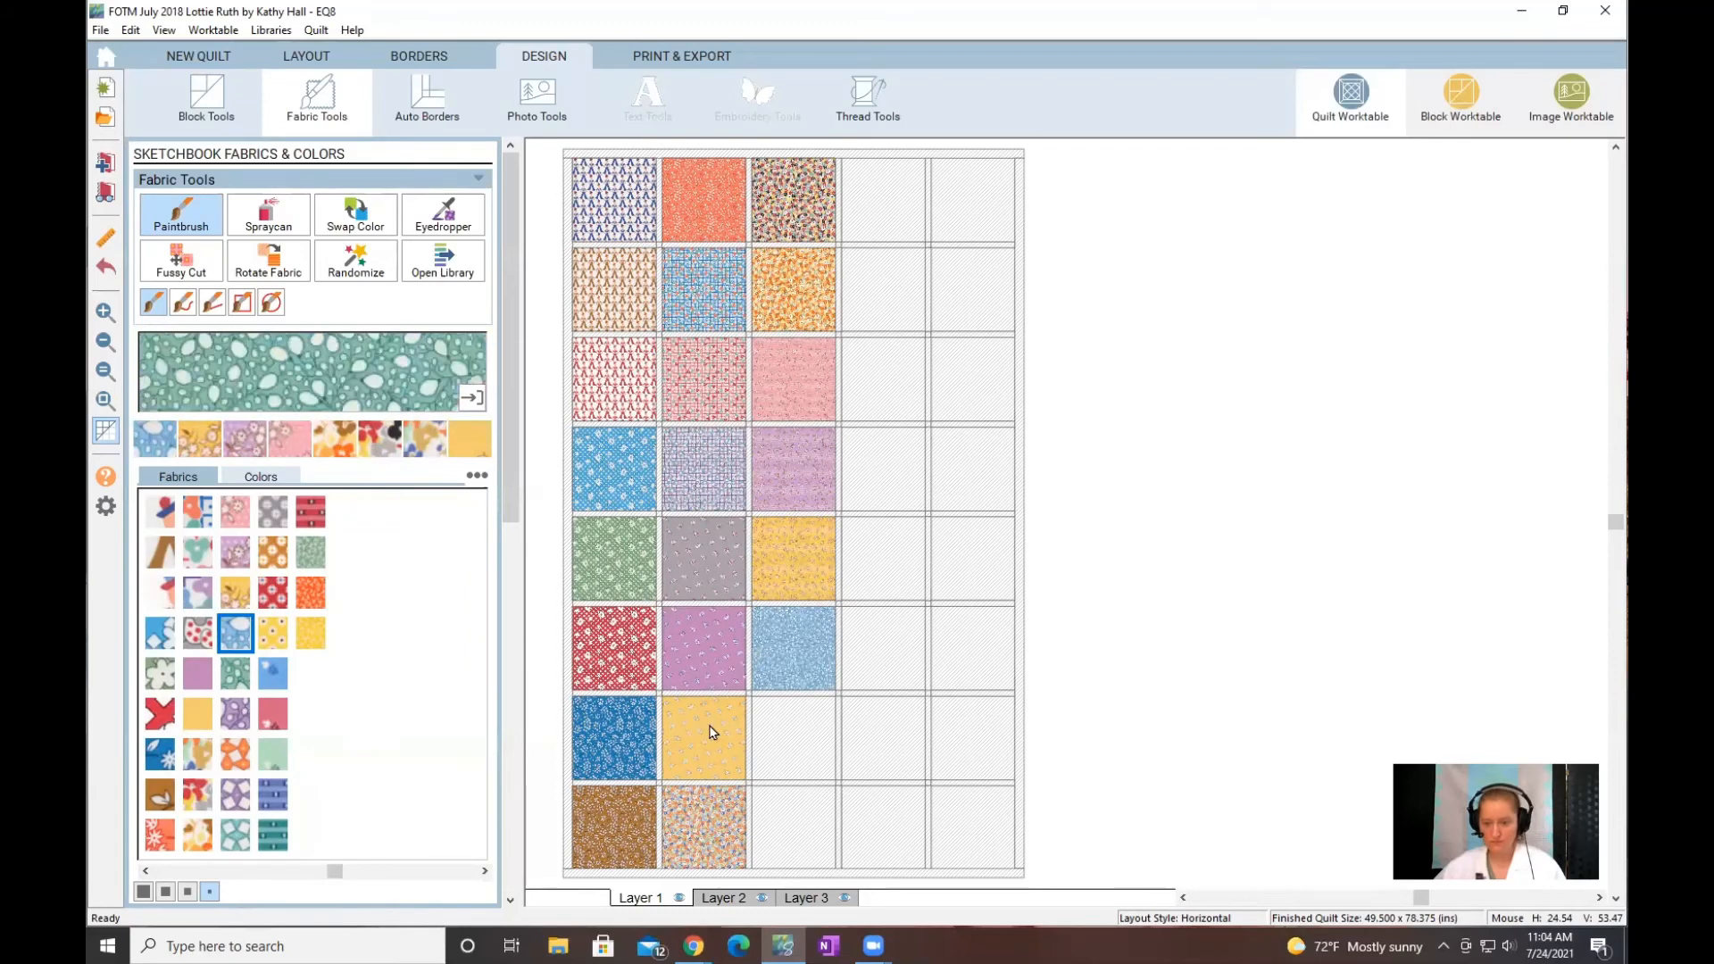
pyautogui.click(779, 709)
pyautogui.click(241, 715)
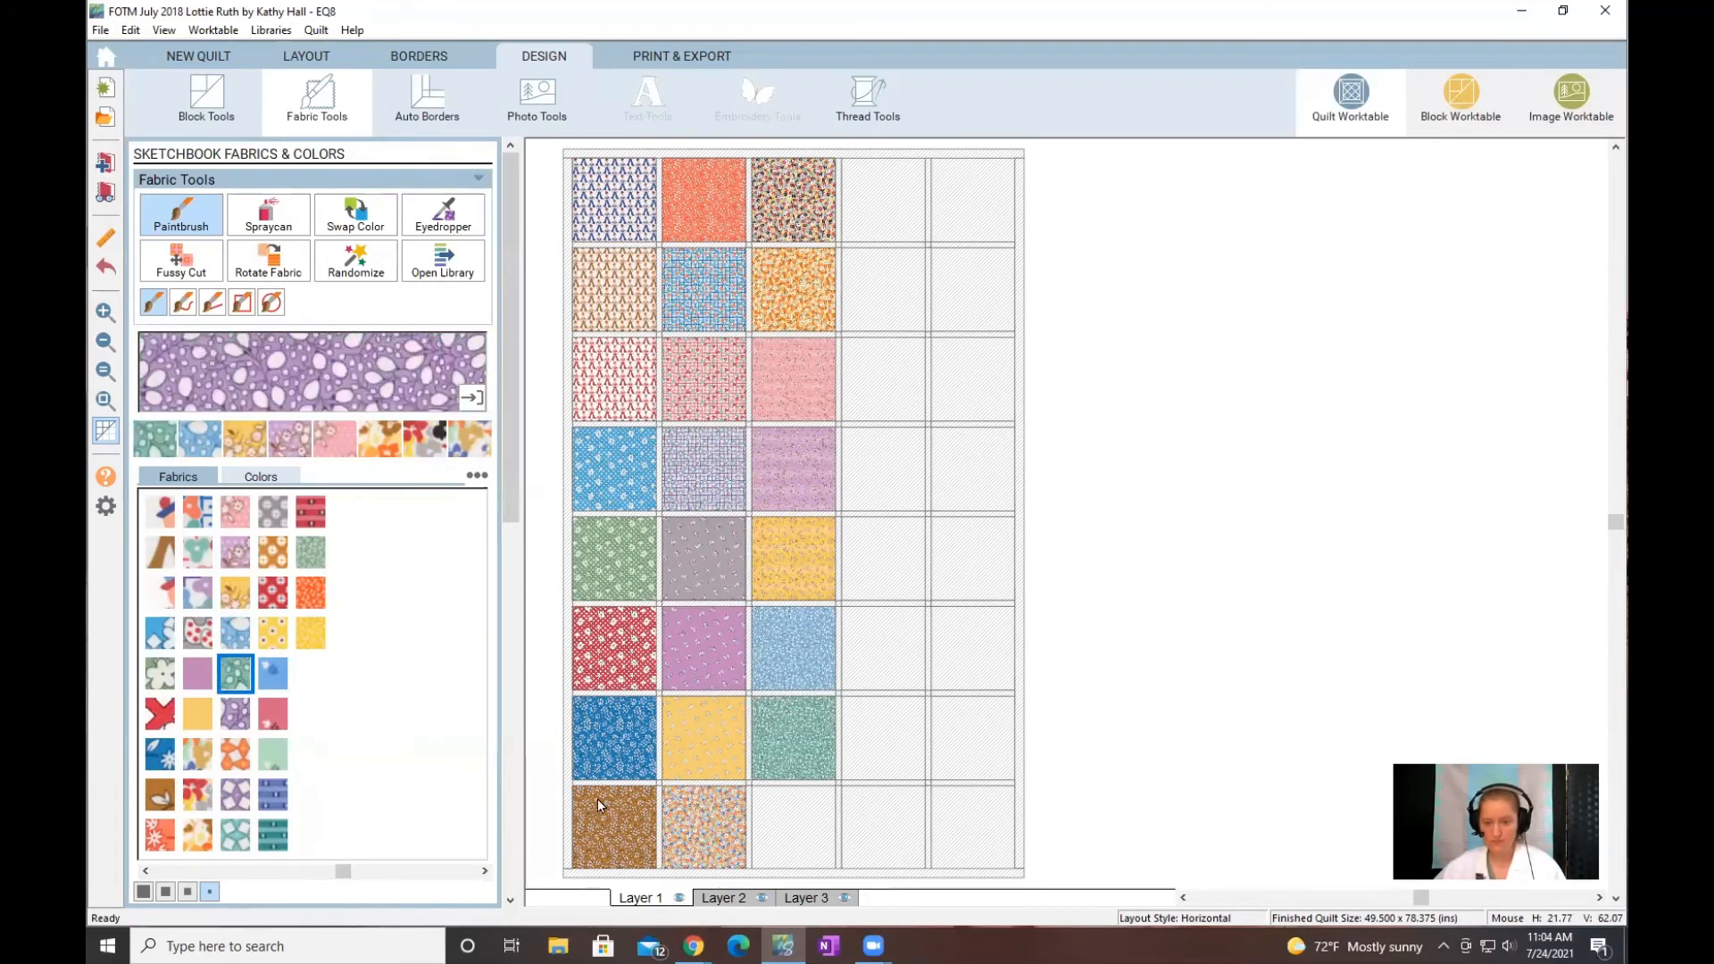
pyautogui.click(795, 791)
# Step: Paint the fourth column's first four blocks with the orange, purple and teal geometric fabrics and the grey dotted fabric, going down
pyautogui.click(236, 755)
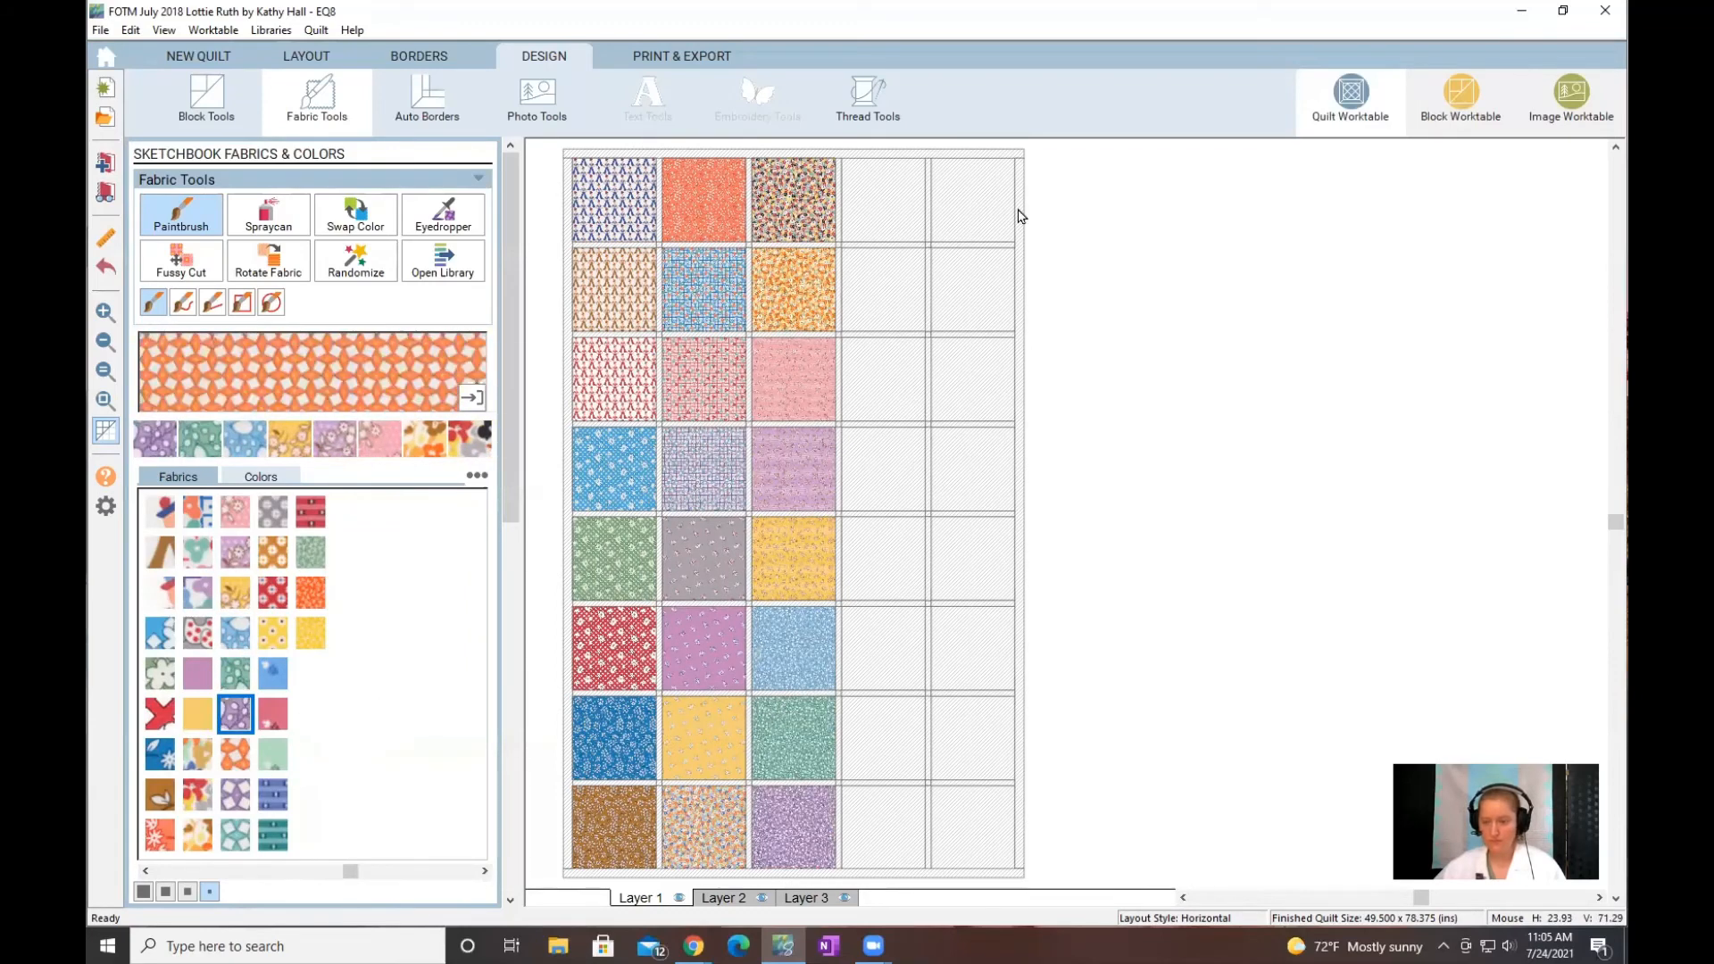
pyautogui.click(882, 189)
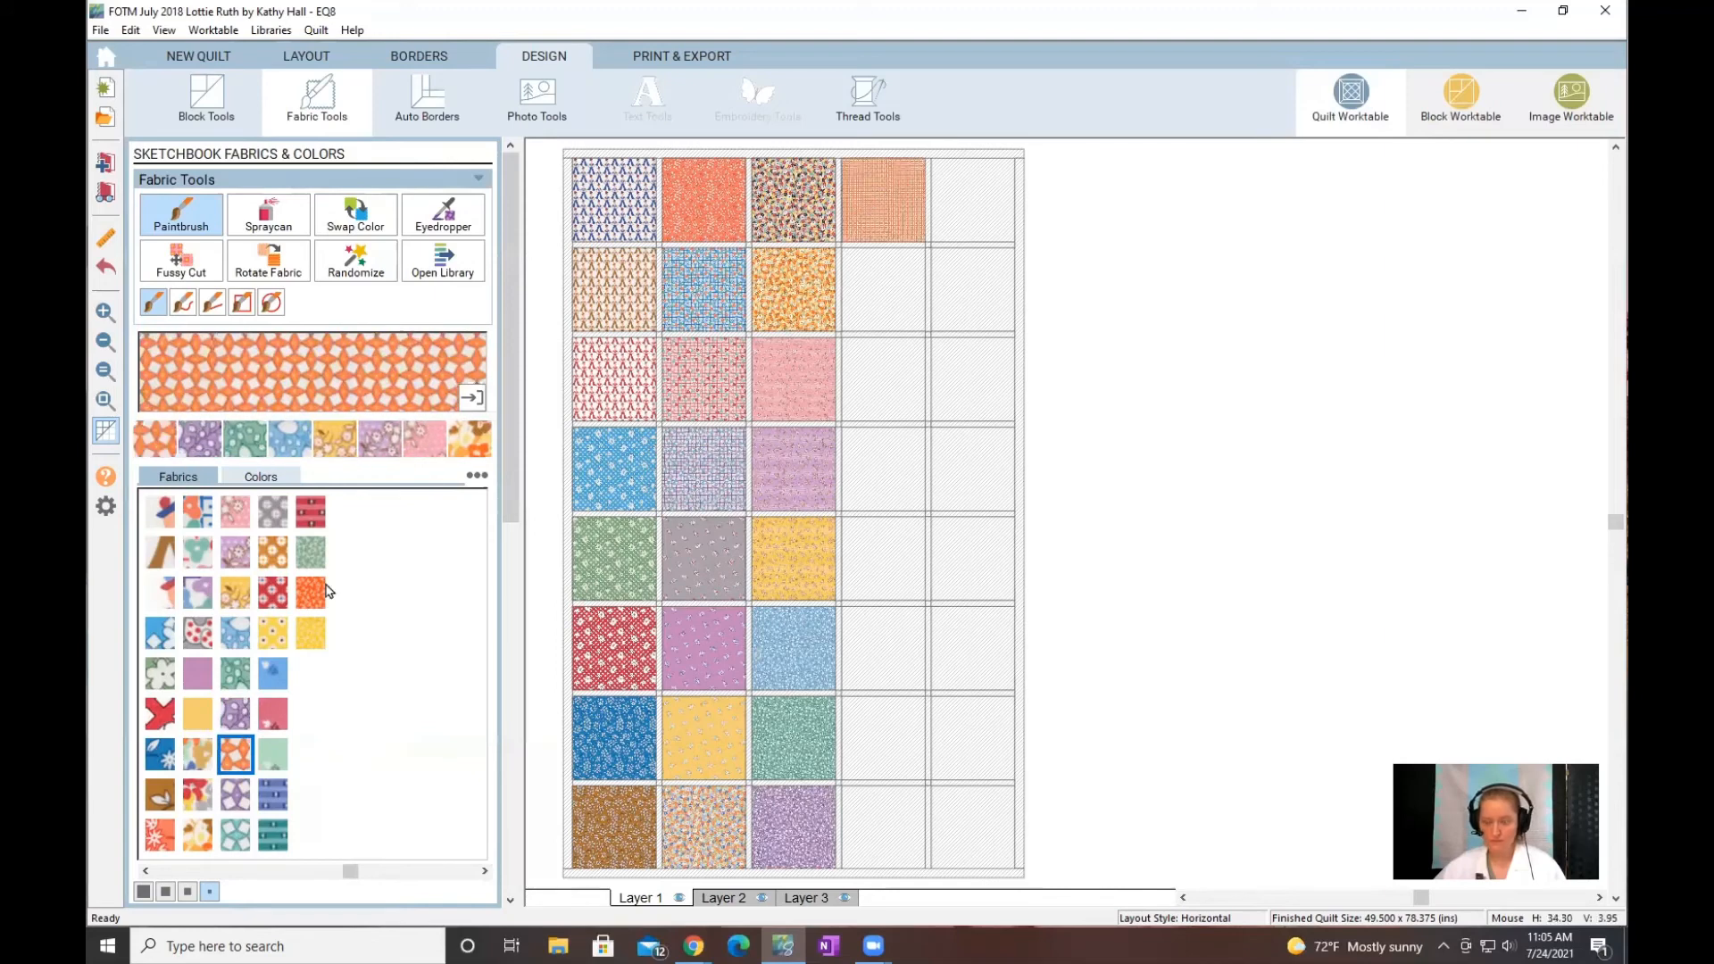
pyautogui.click(241, 790)
pyautogui.click(889, 282)
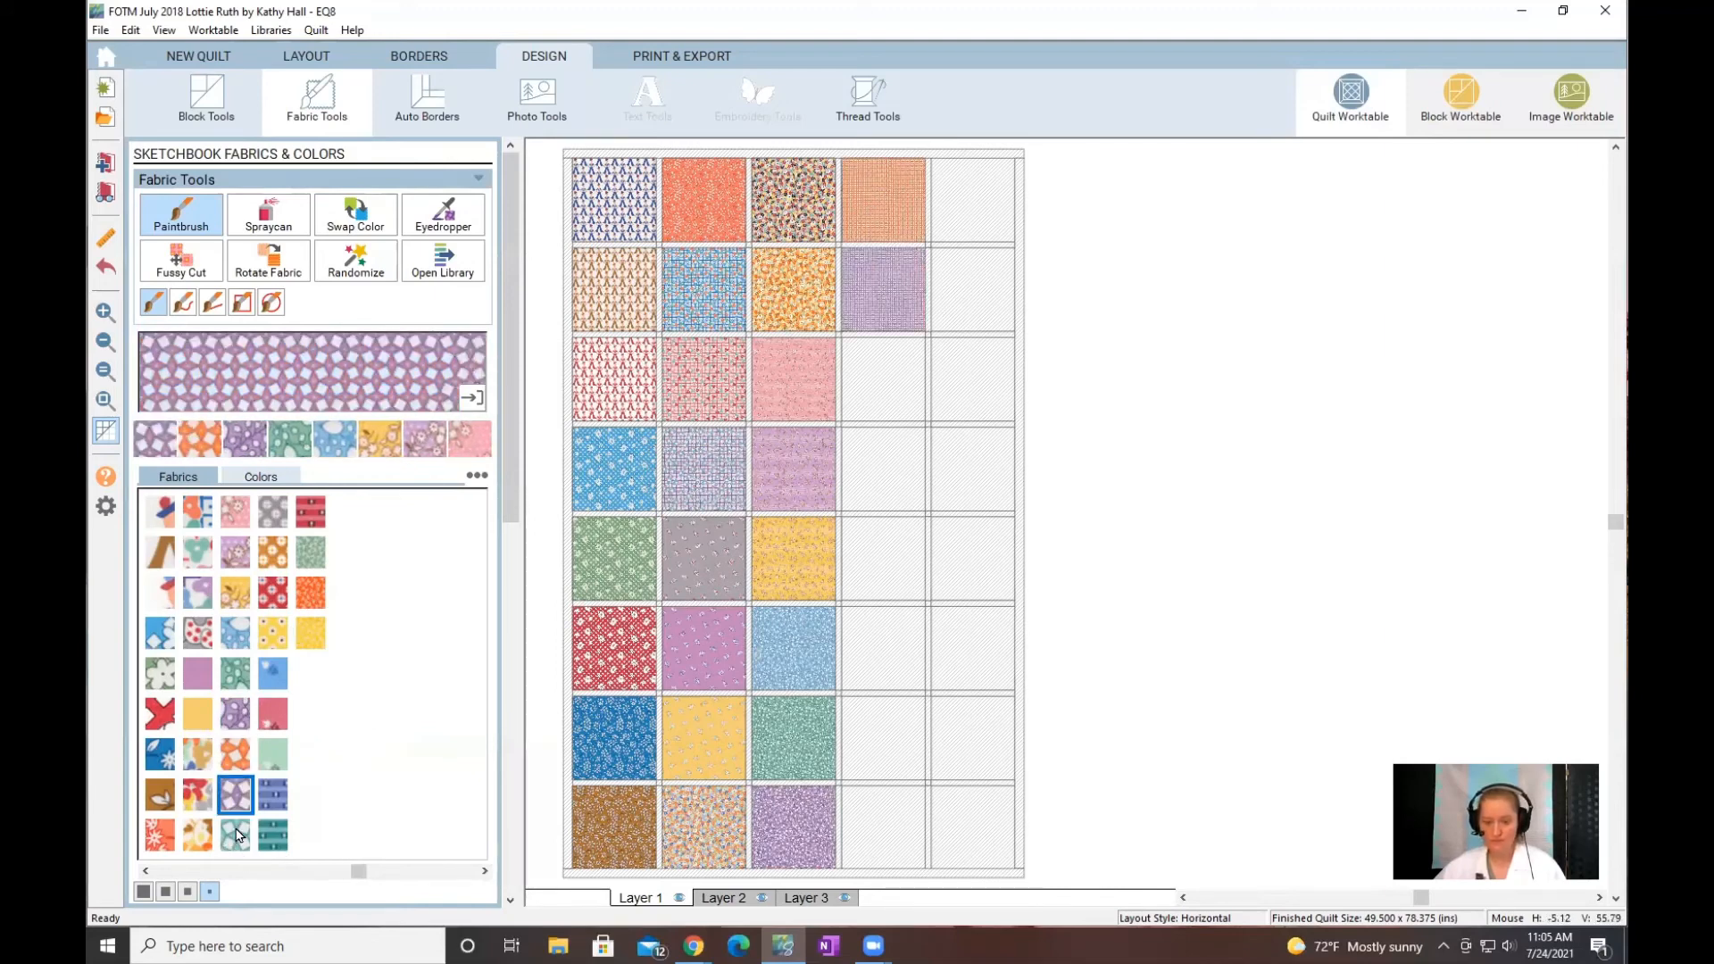
pyautogui.click(237, 834)
pyautogui.click(884, 371)
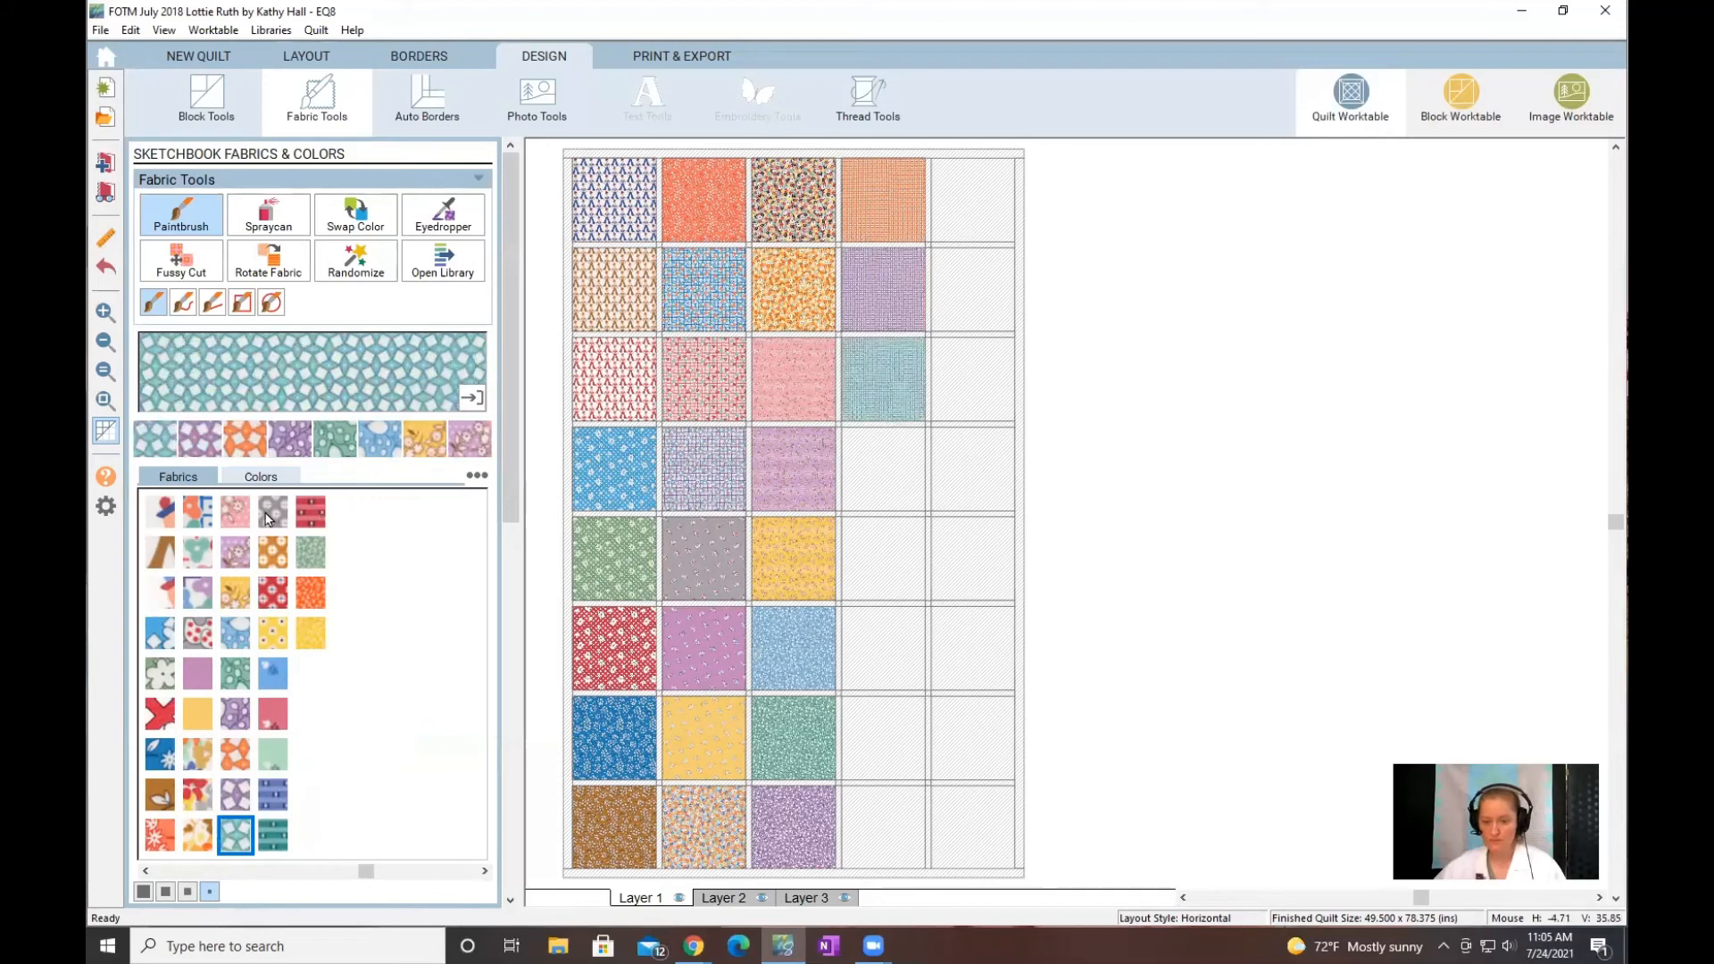
pyautogui.click(268, 518)
pyautogui.click(906, 462)
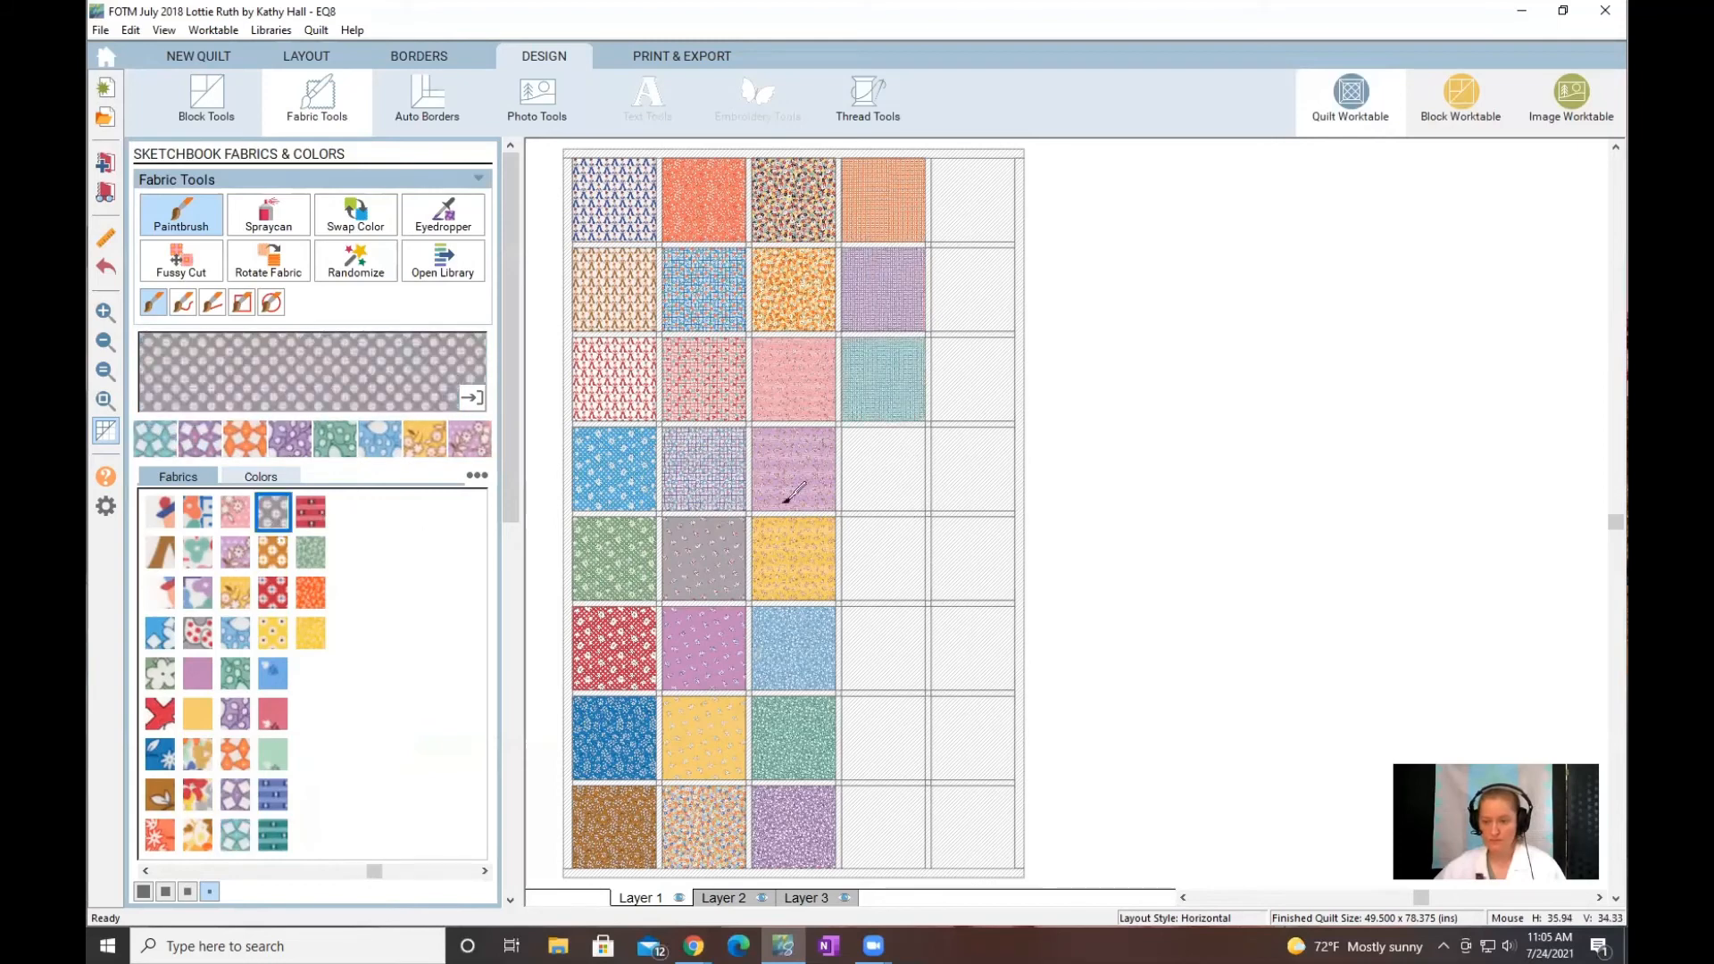
# Step: Fill the fourth column's last four blocks with the brown dotted, red dotted, yellow dotted and light blue bud fabrics, in that order
pyautogui.click(282, 555)
pyautogui.click(897, 555)
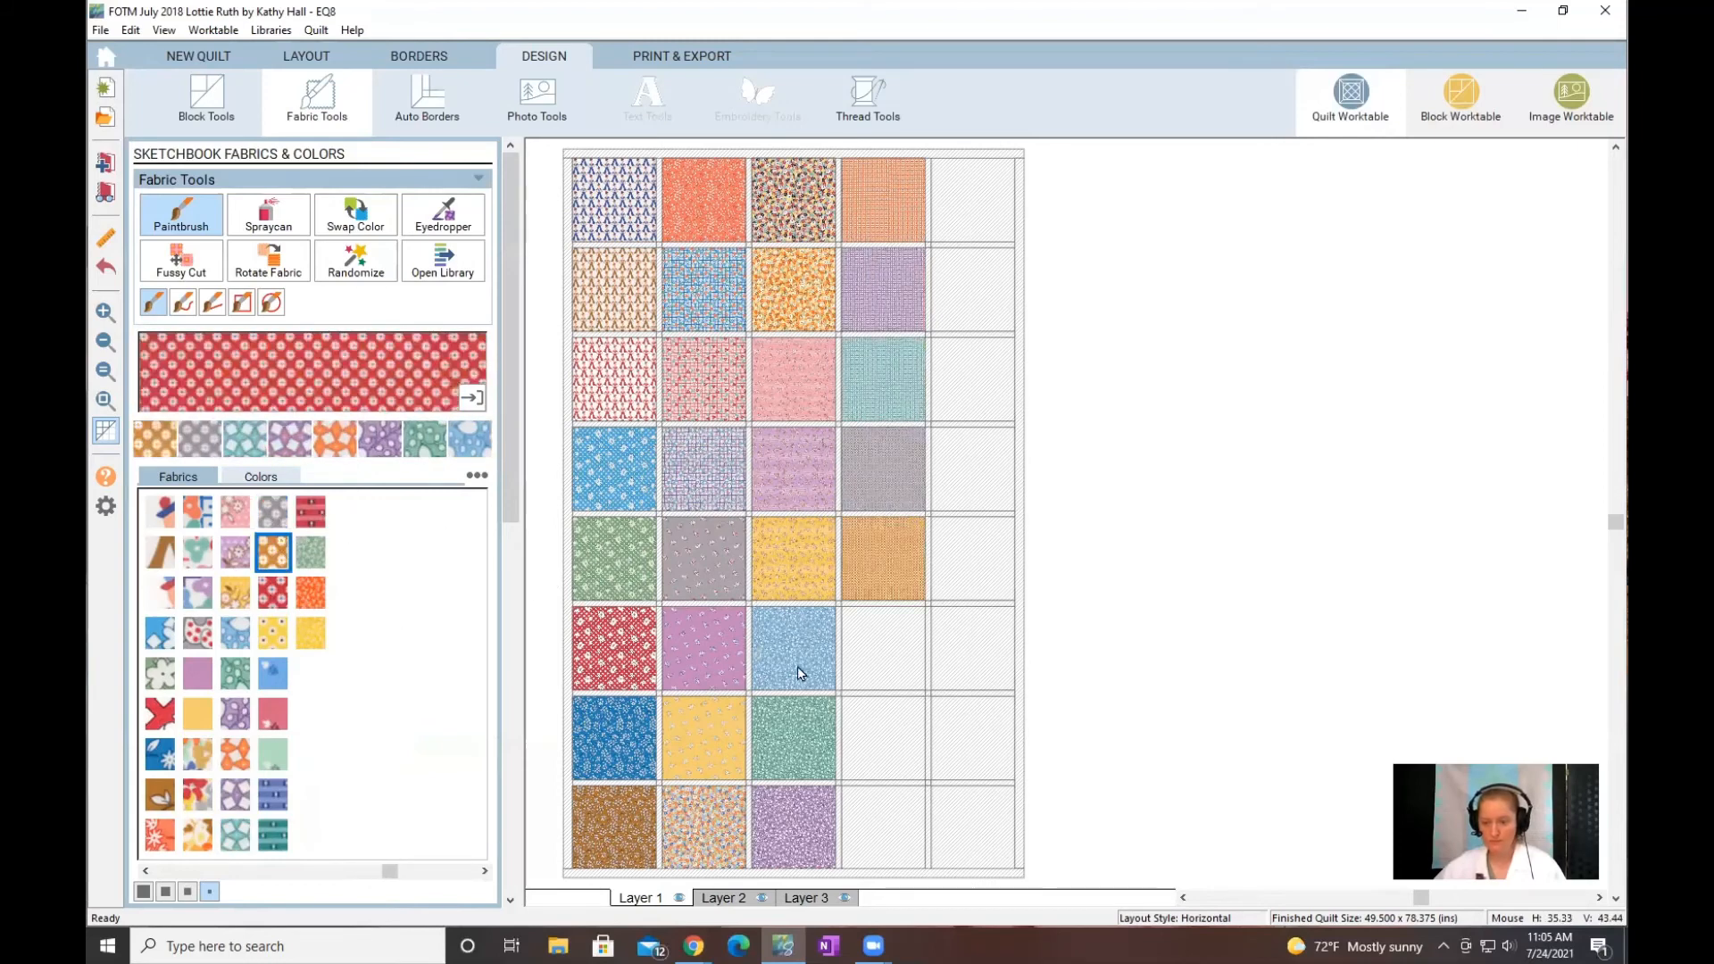
pyautogui.click(876, 630)
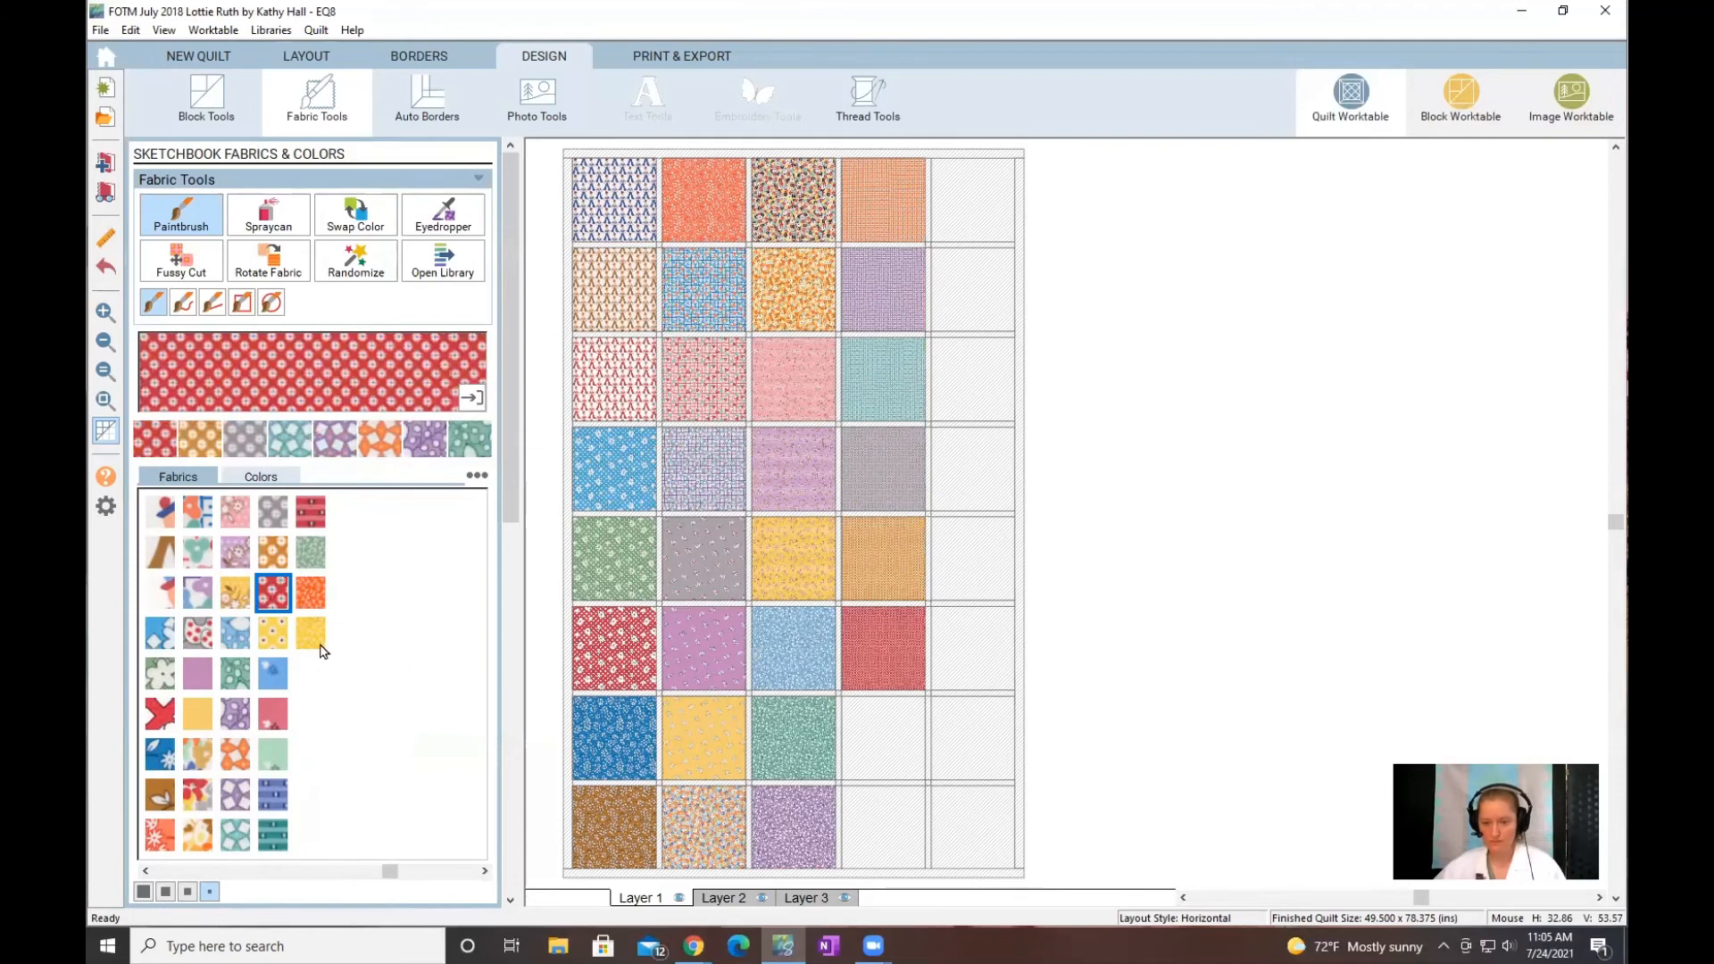
pyautogui.click(854, 733)
pyautogui.click(272, 673)
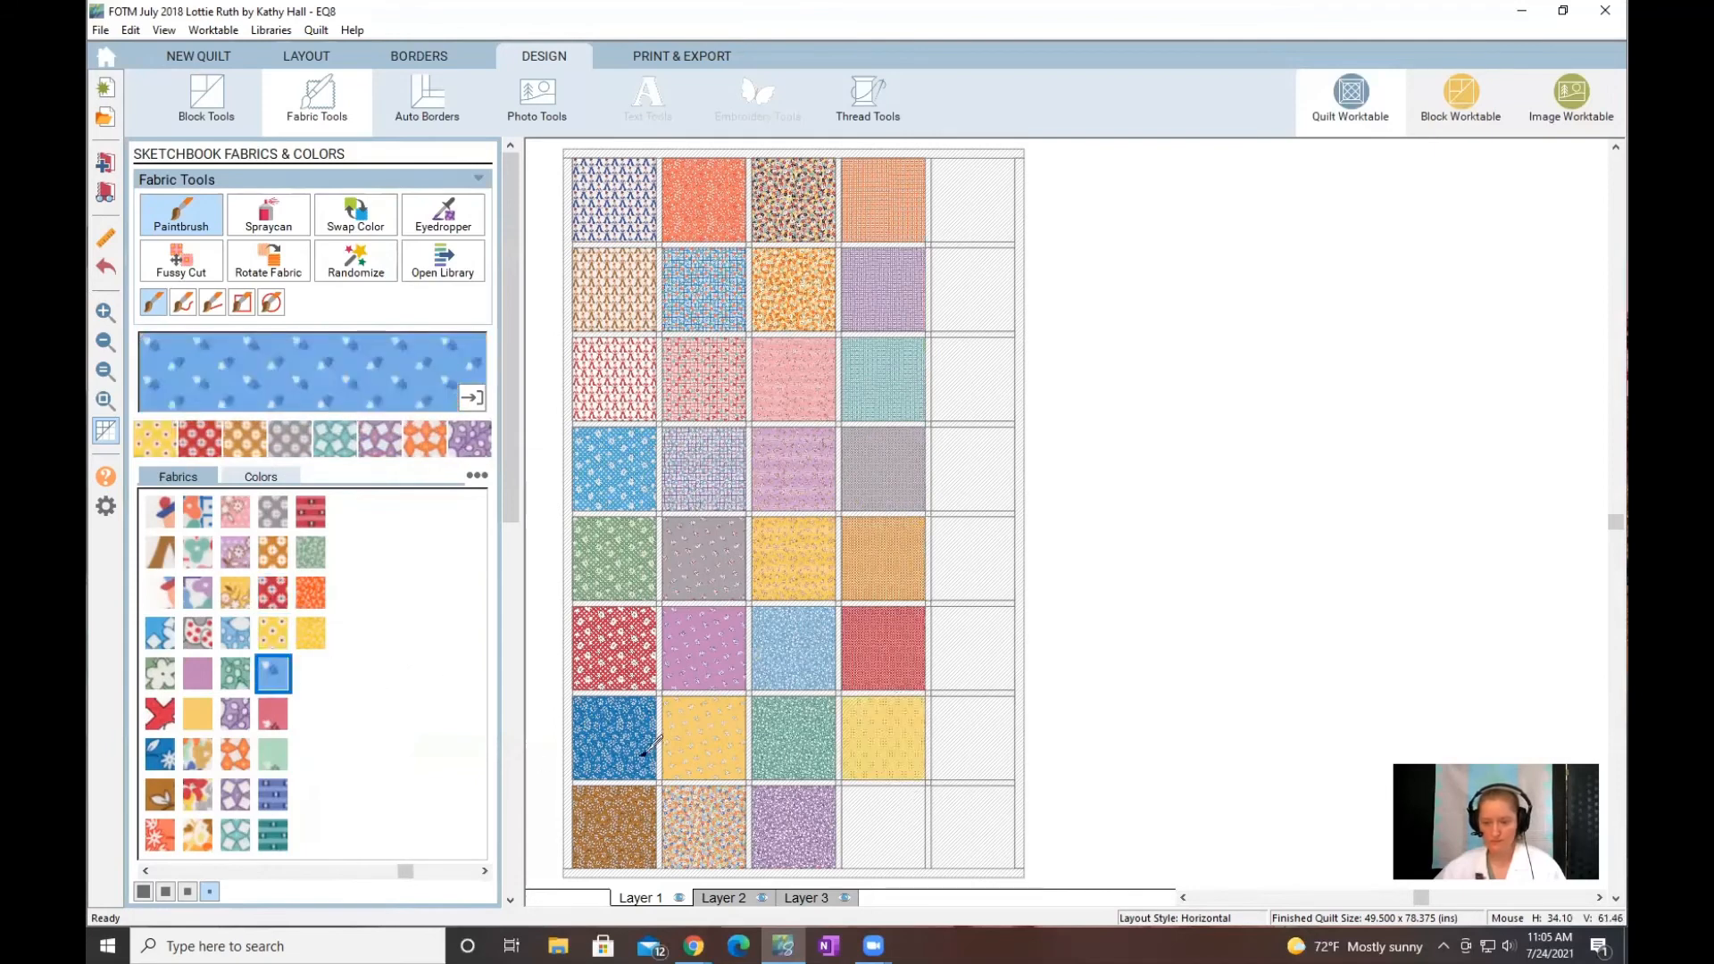
pyautogui.click(882, 826)
# Step: Paint the fifth column's first five blocks with the pink bud, mint green, blue woven, teal woven and red woven fabrics, going down
pyautogui.click(272, 715)
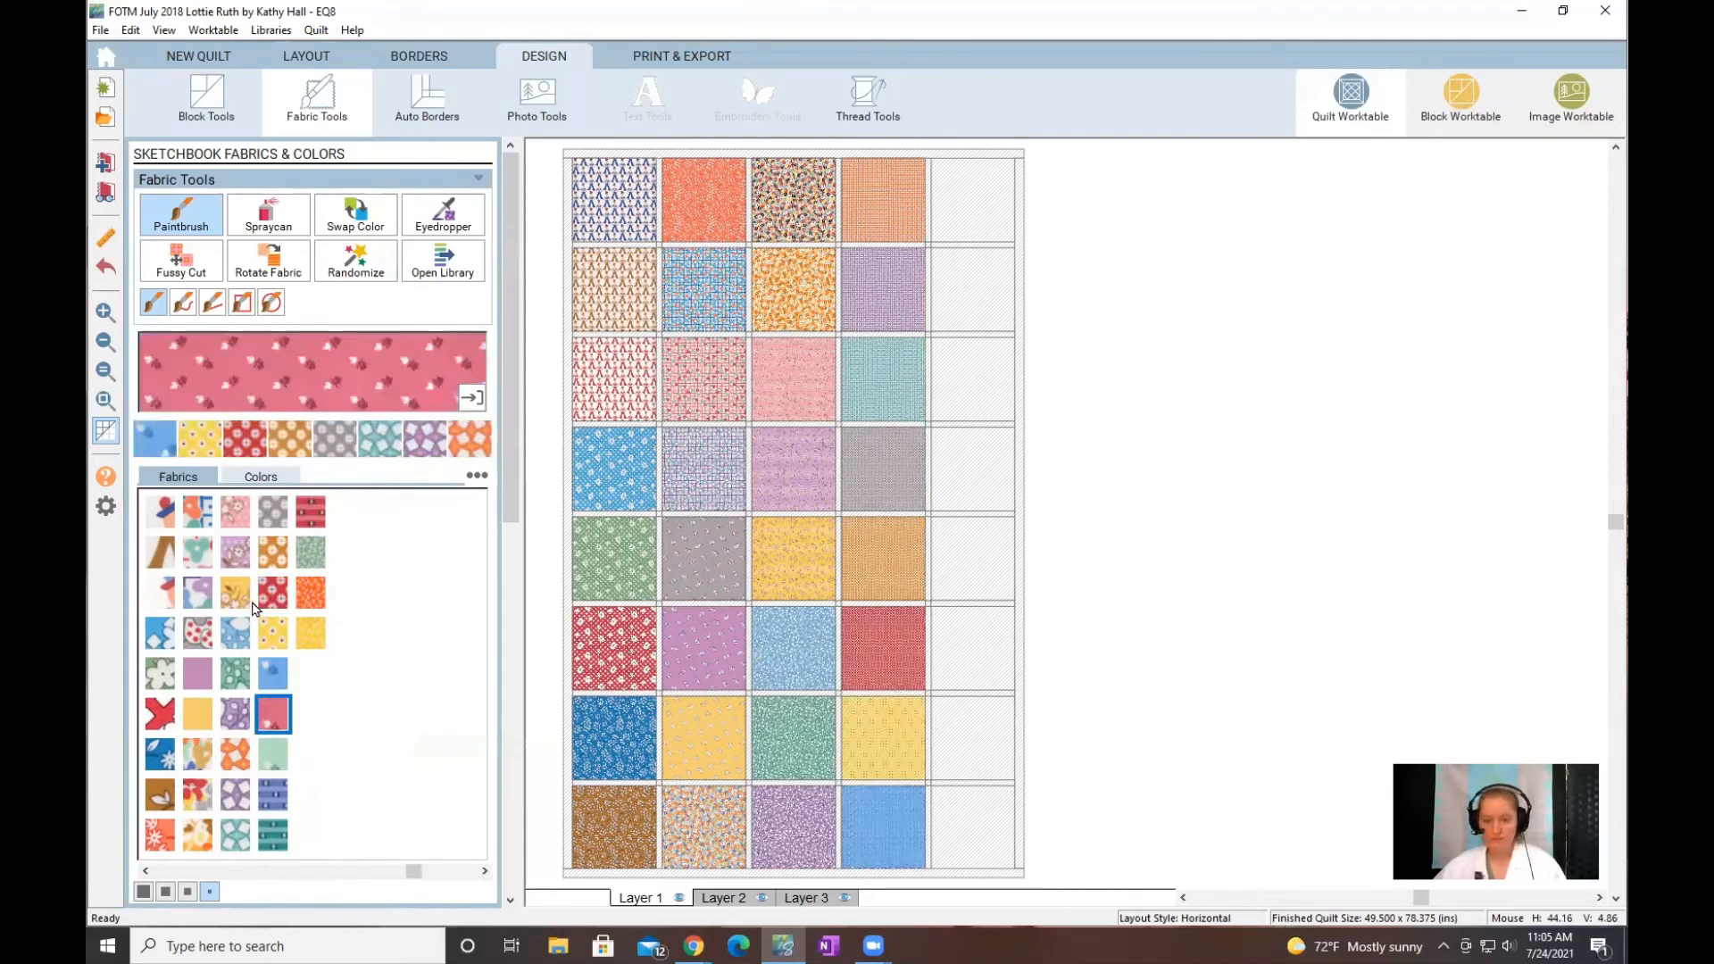
pyautogui.click(973, 195)
pyautogui.click(268, 754)
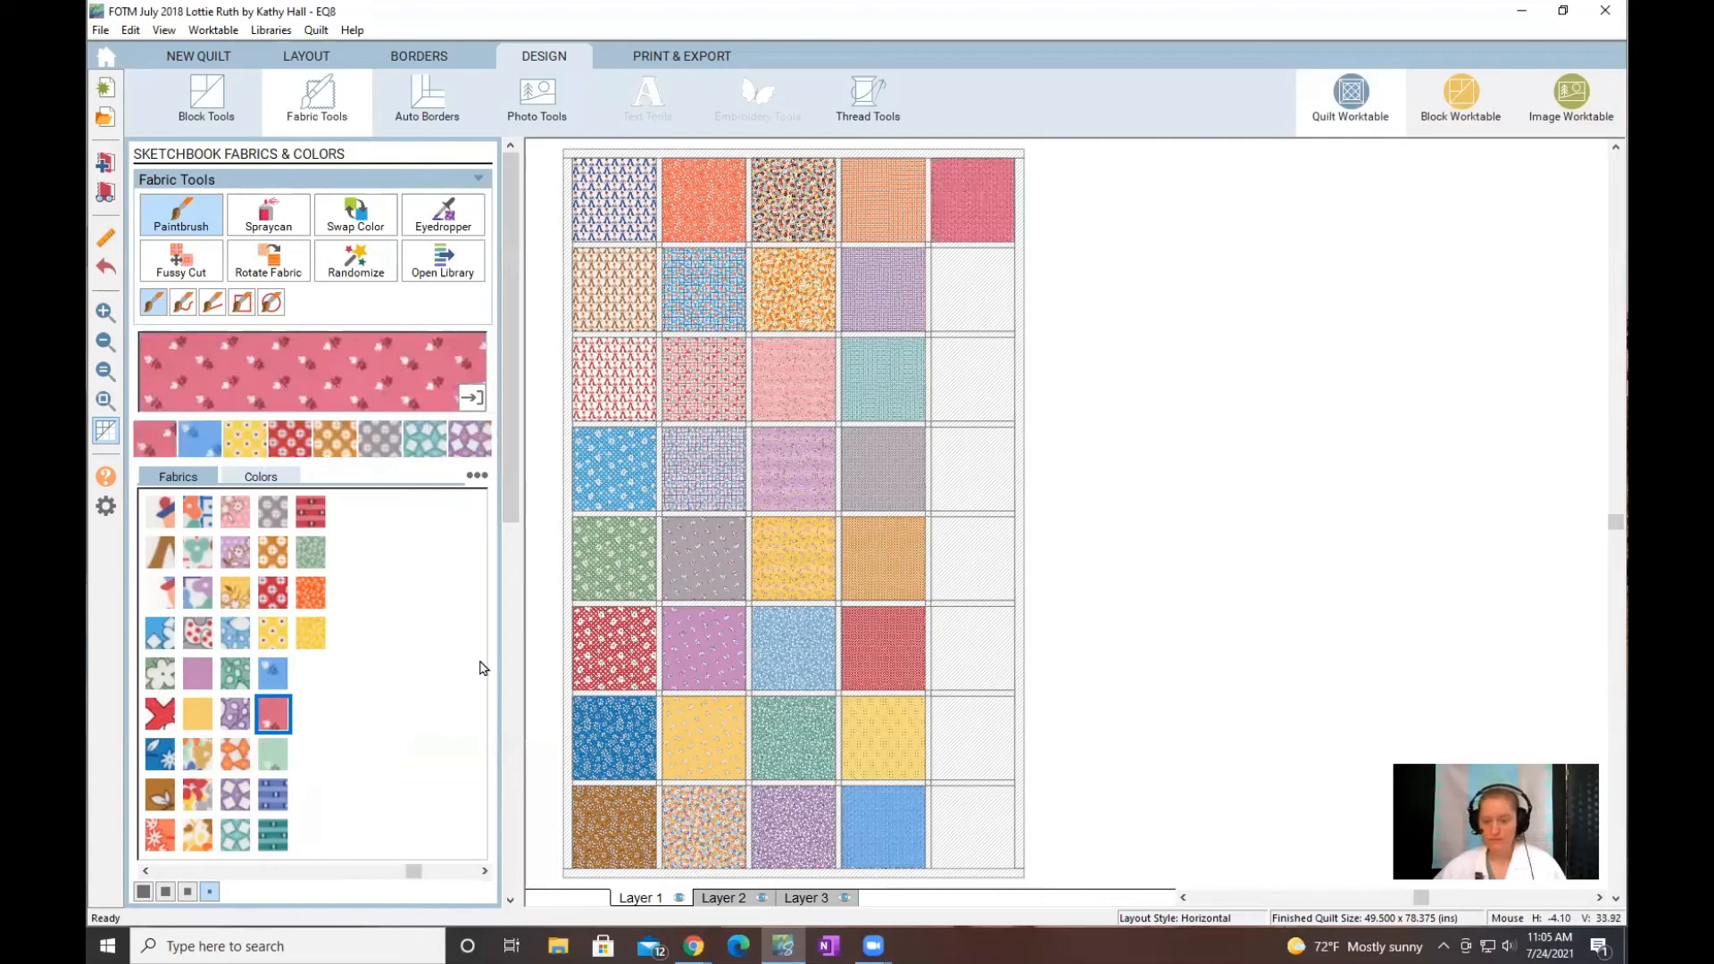
pyautogui.click(956, 286)
pyautogui.click(272, 795)
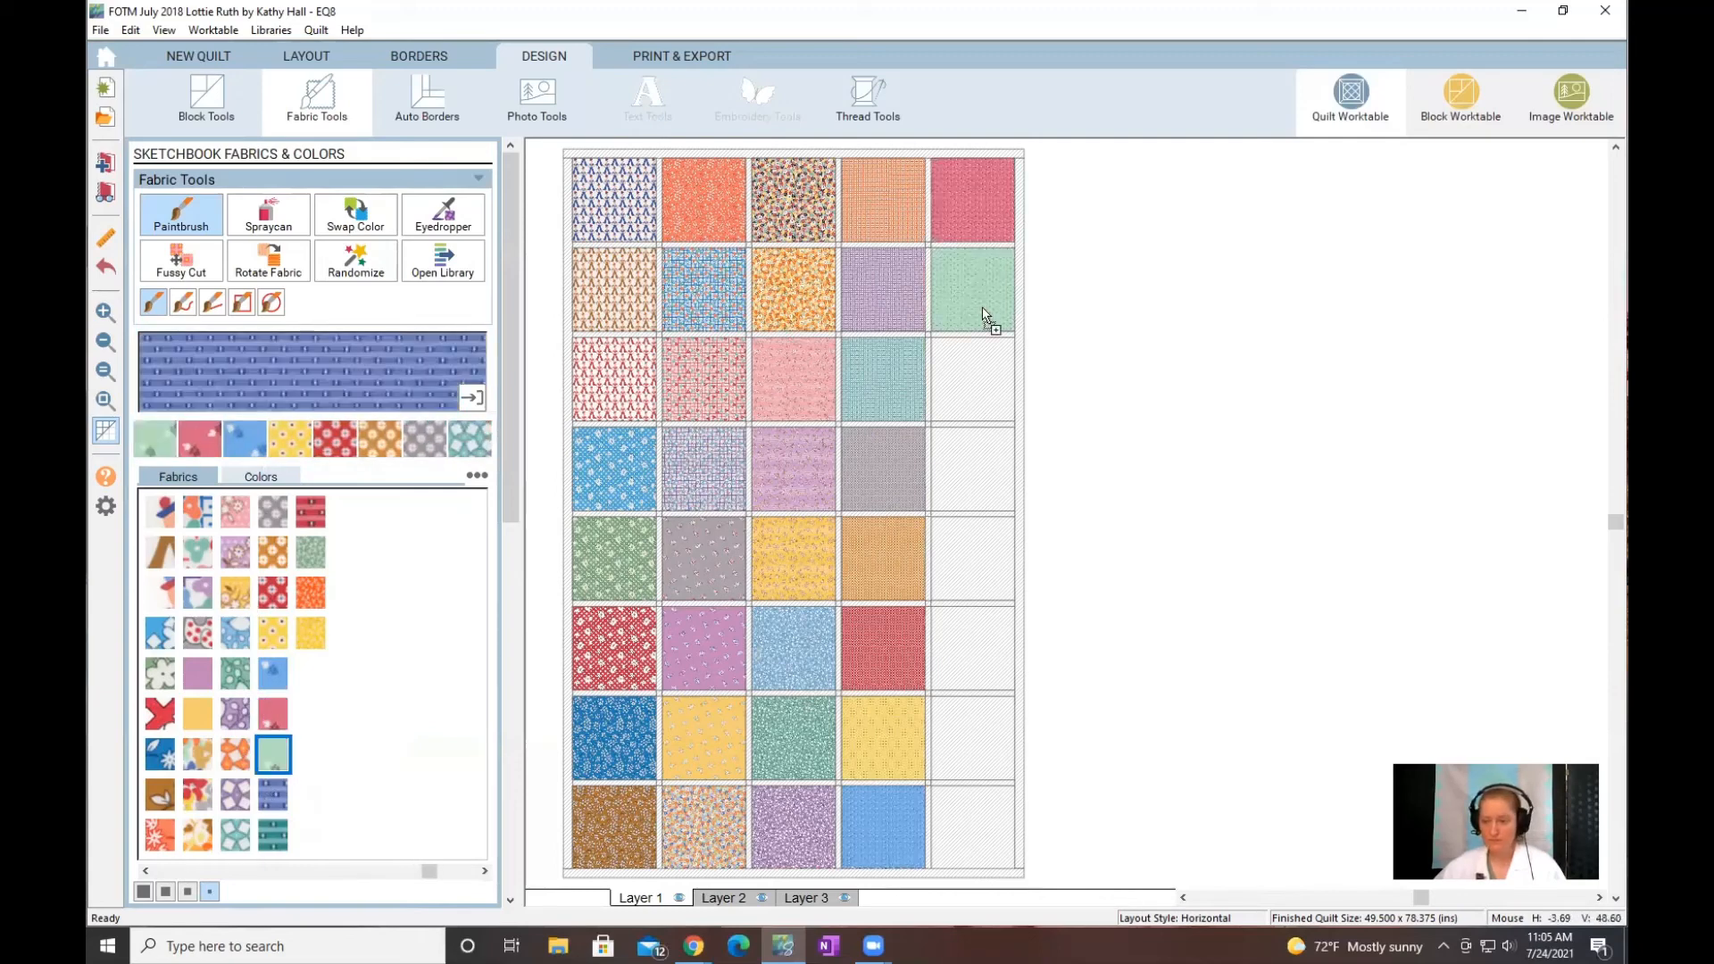
pyautogui.click(973, 380)
pyautogui.click(272, 835)
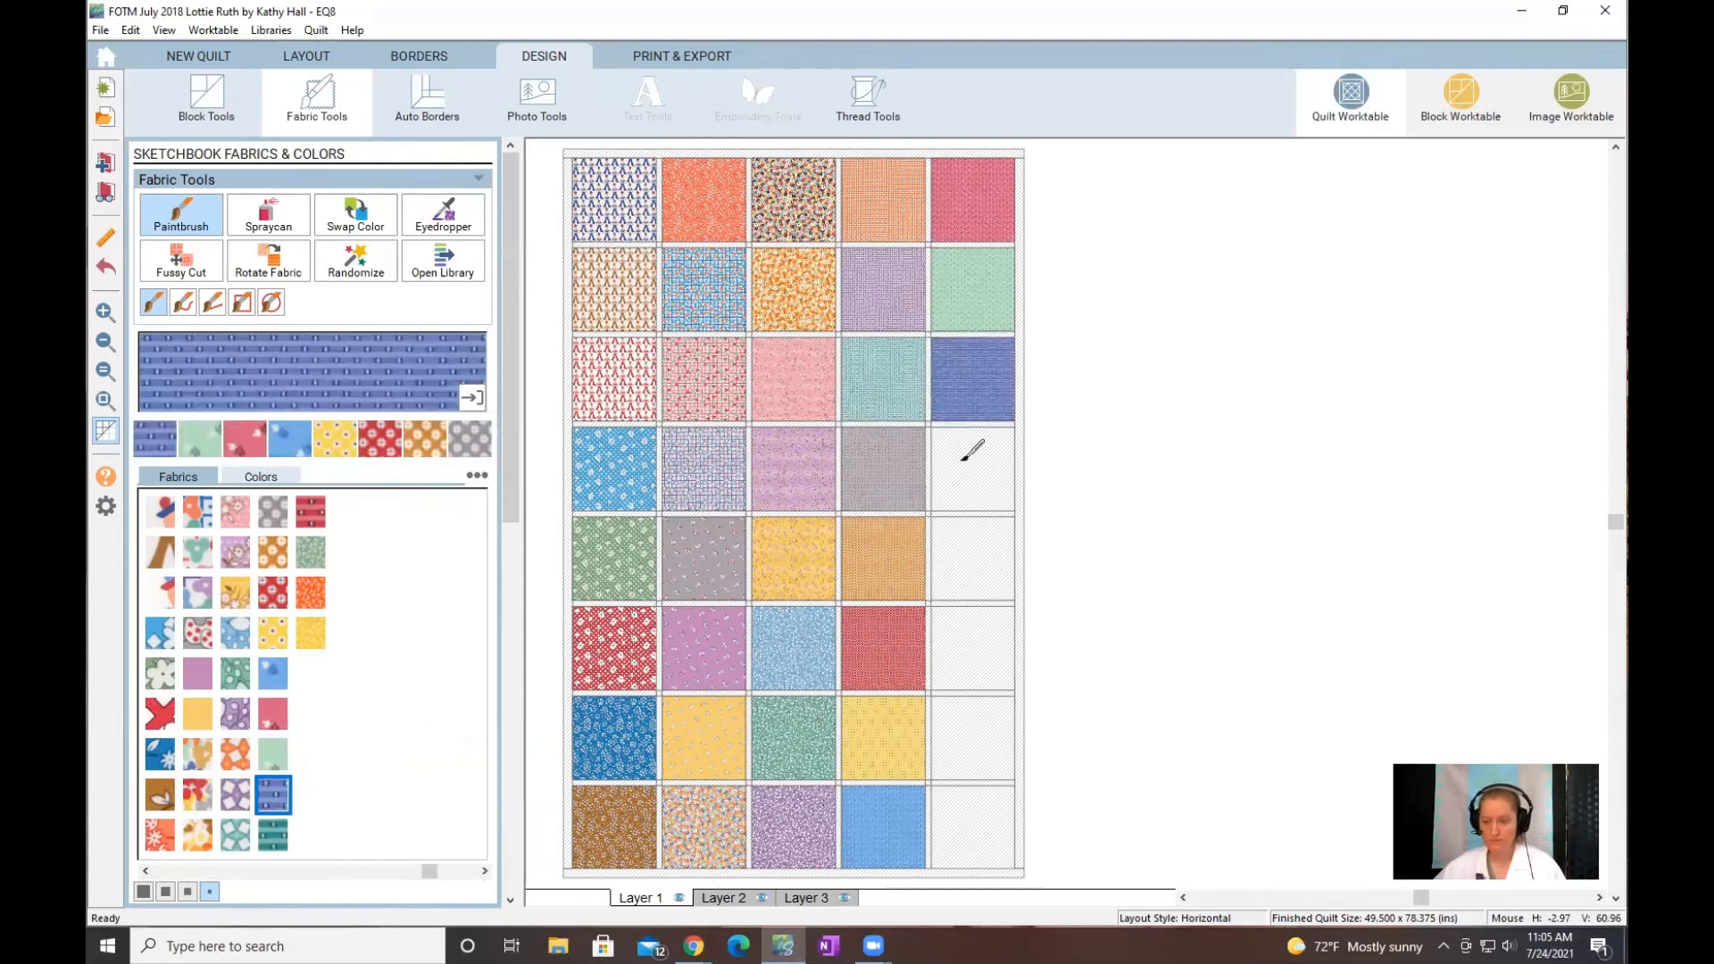
pyautogui.click(966, 457)
pyautogui.click(311, 512)
pyautogui.click(976, 563)
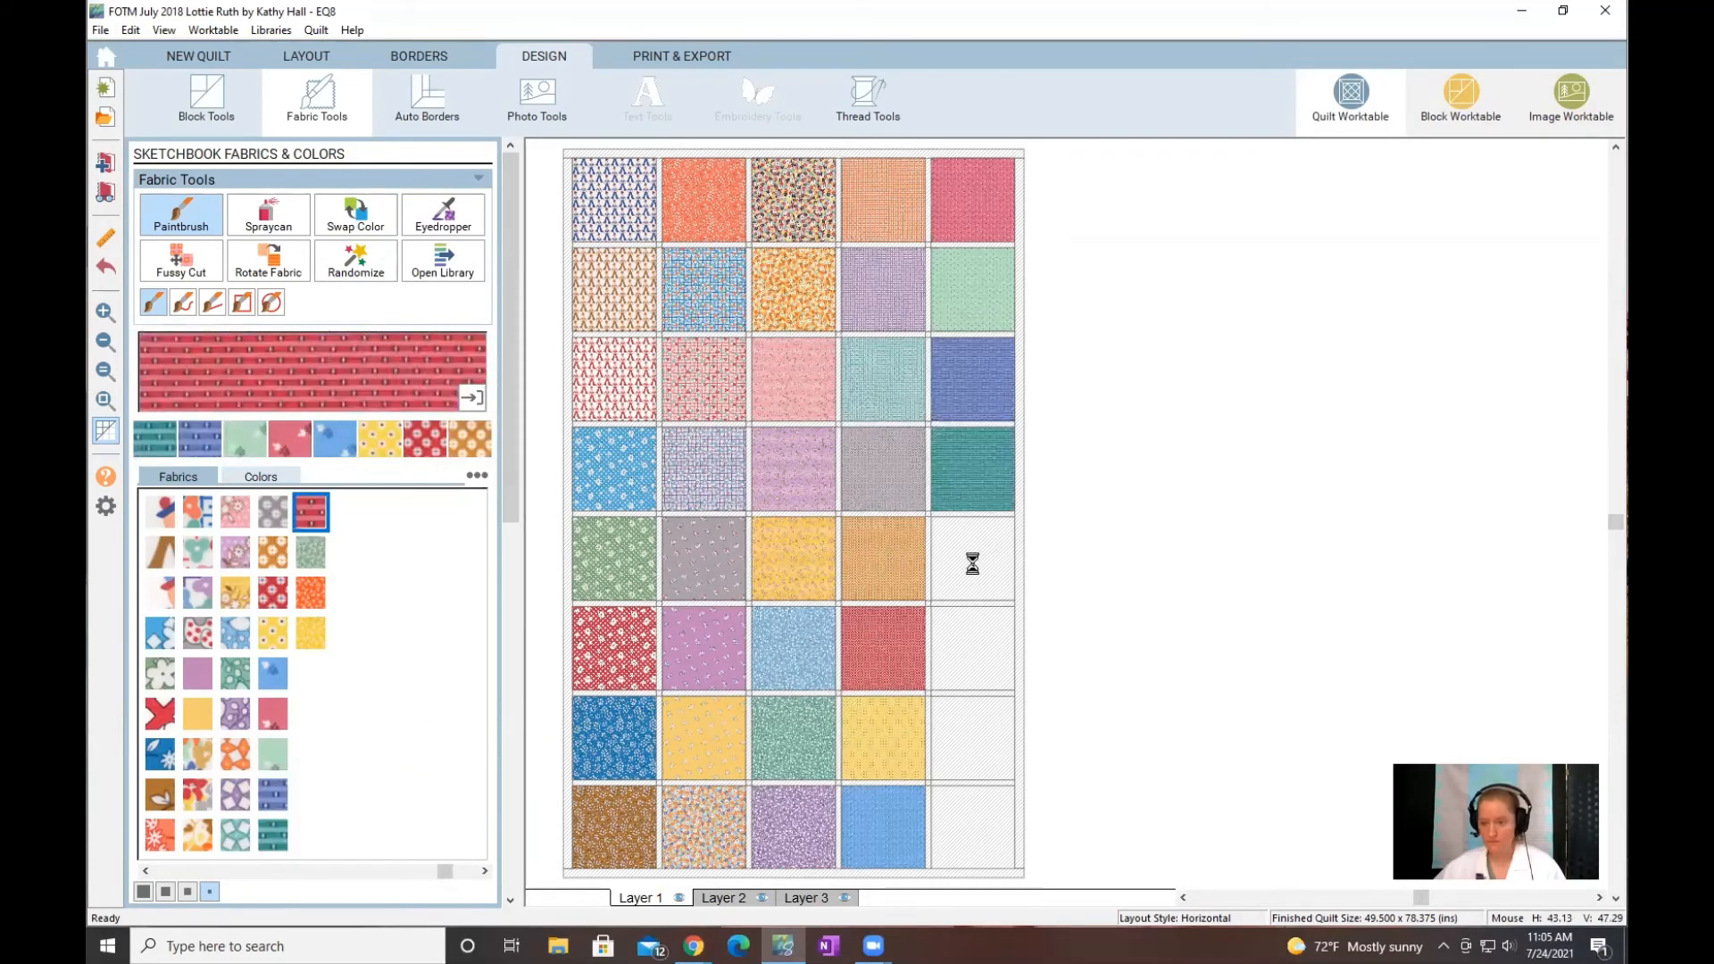
# Step: Fill the fifth column's last three blocks with the sage green, orange and yellow fabrics, going down
pyautogui.click(310, 551)
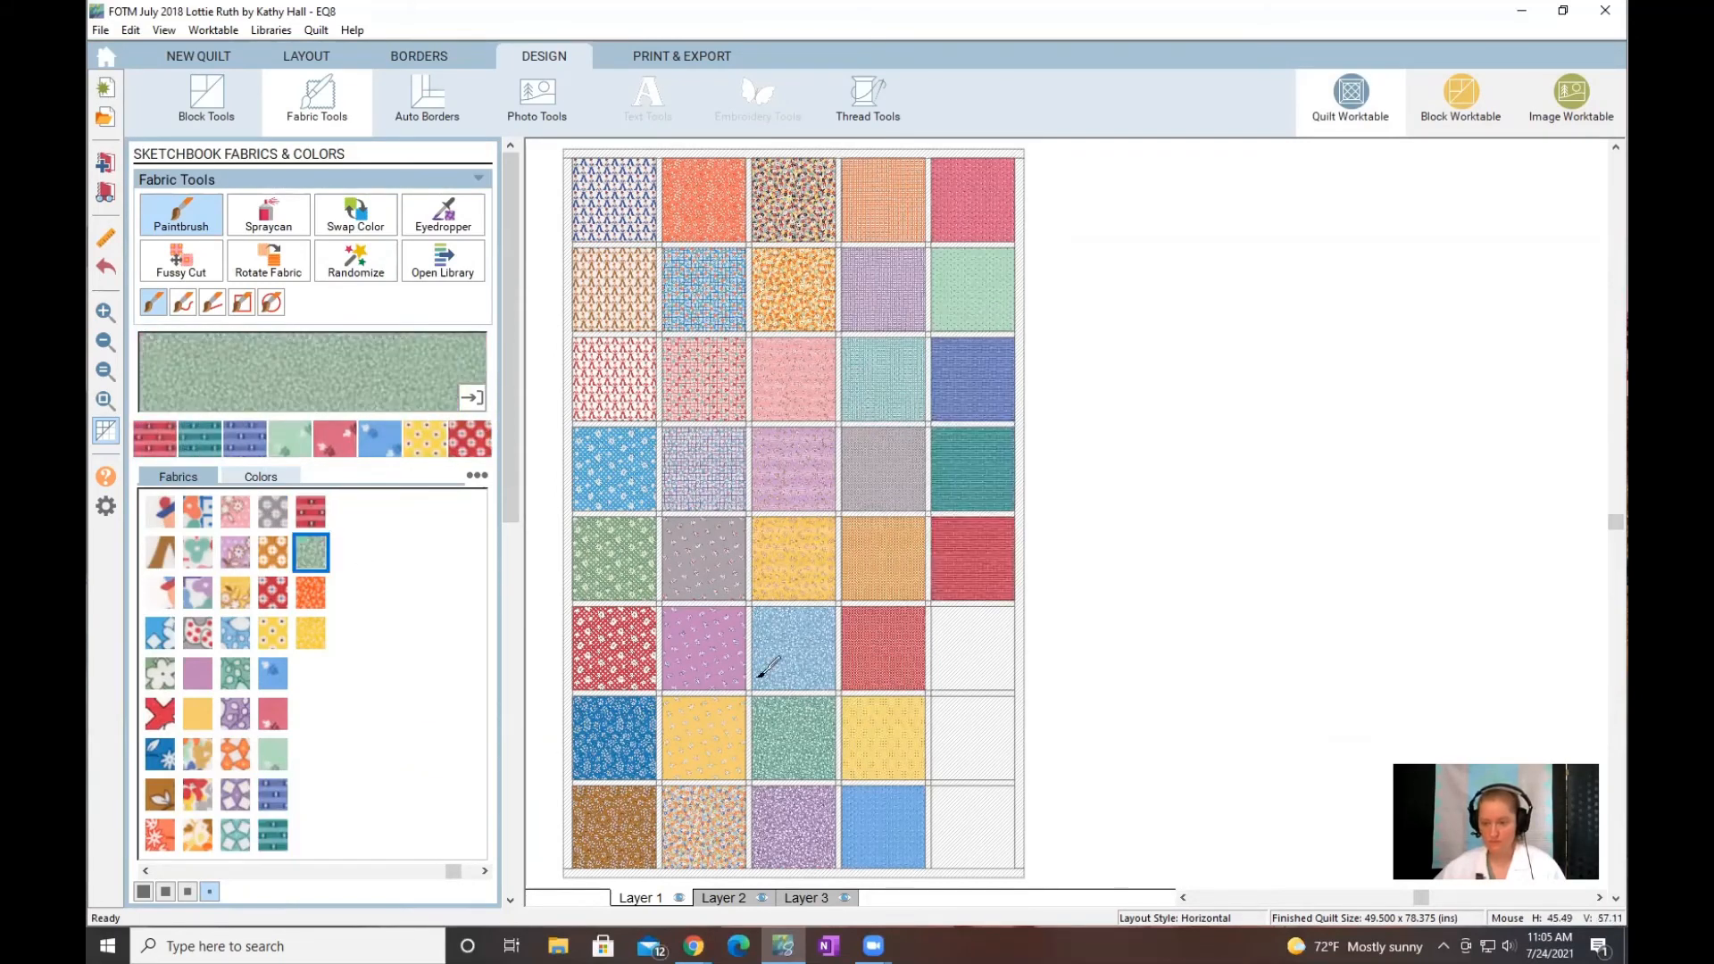
pyautogui.click(973, 648)
pyautogui.click(311, 593)
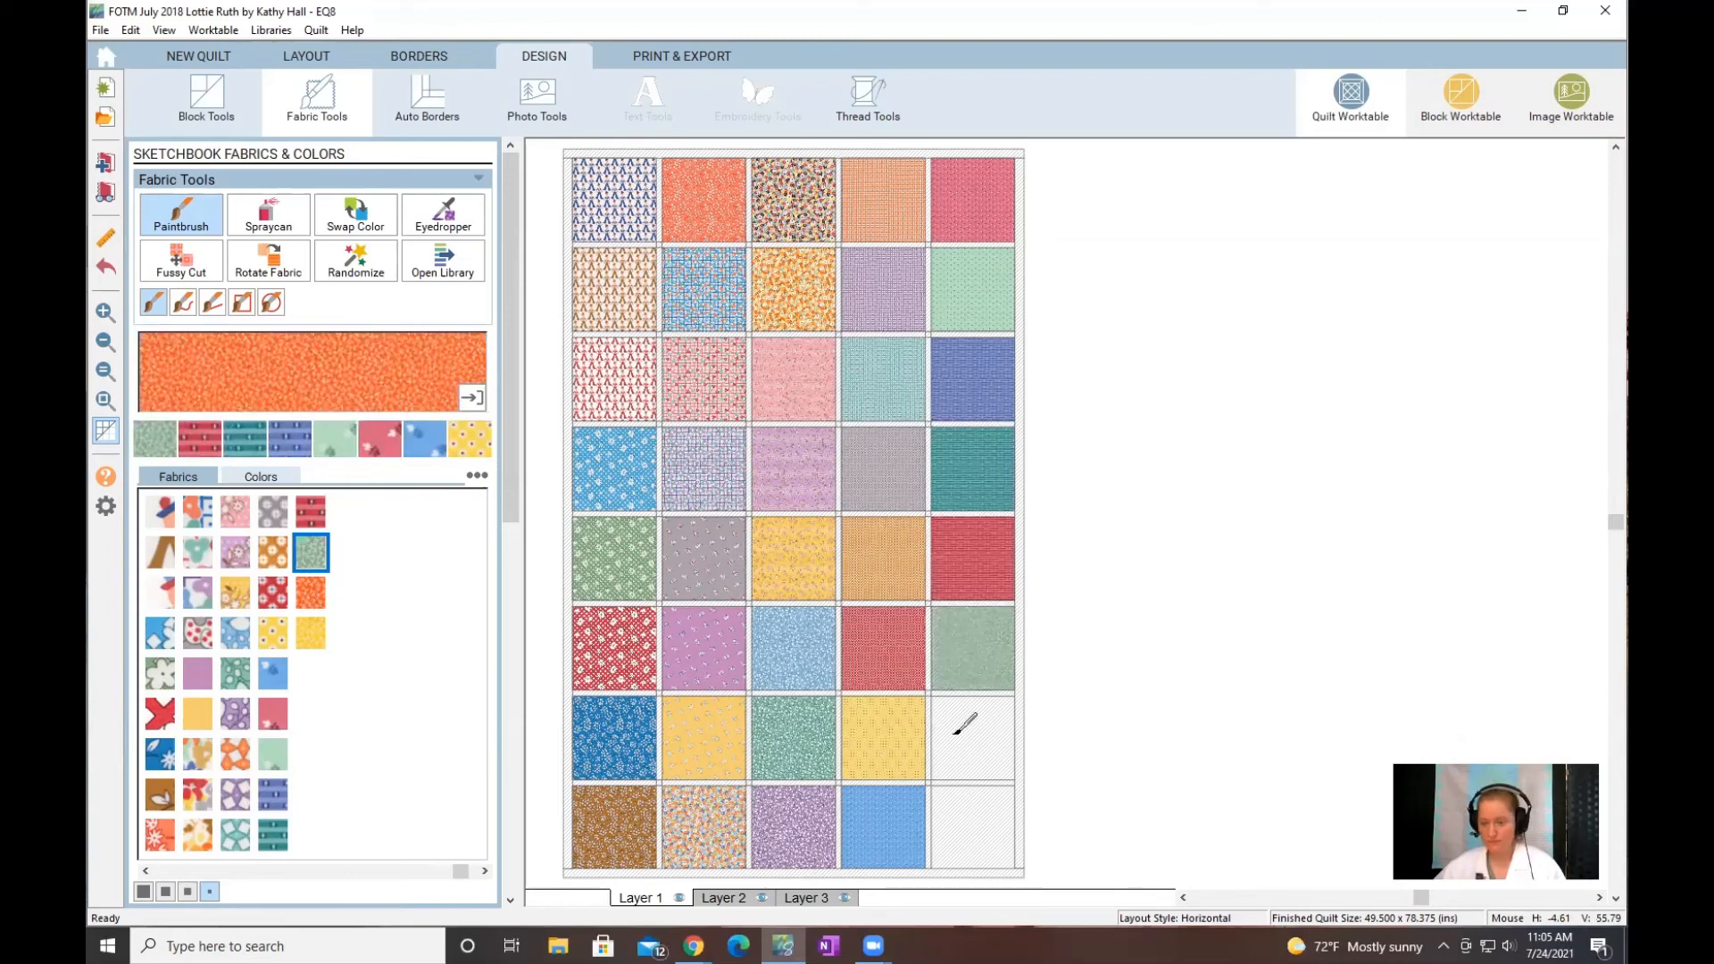
pyautogui.click(953, 734)
pyautogui.click(316, 623)
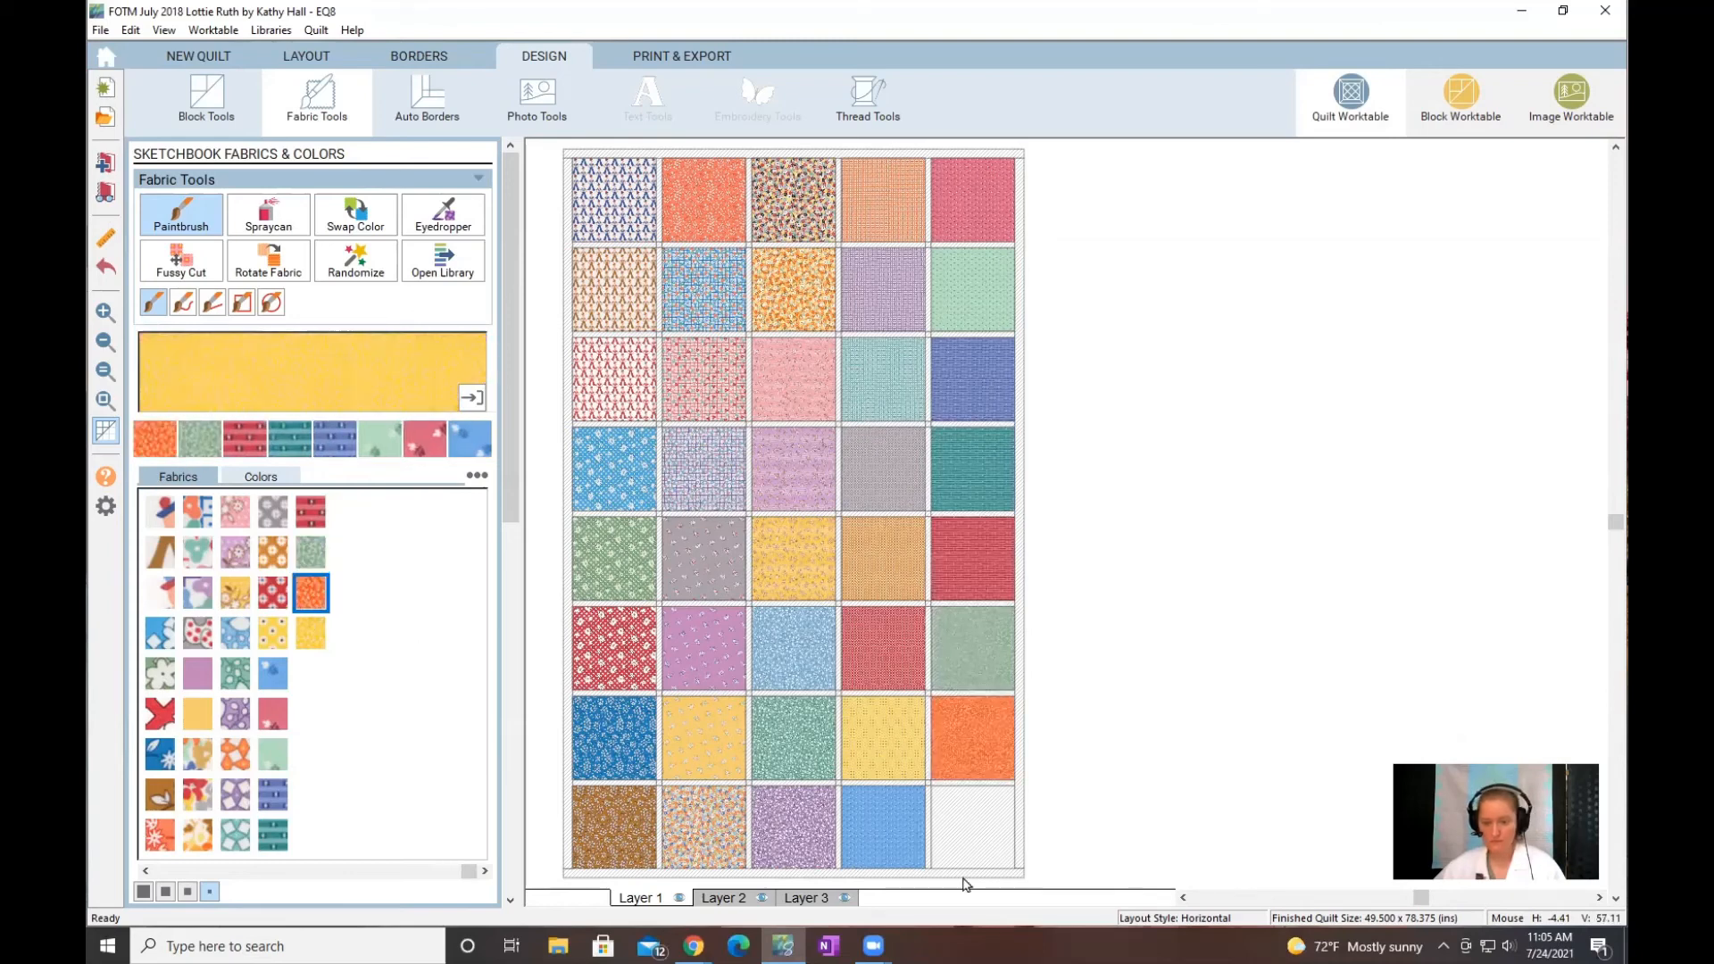
pyautogui.click(957, 816)
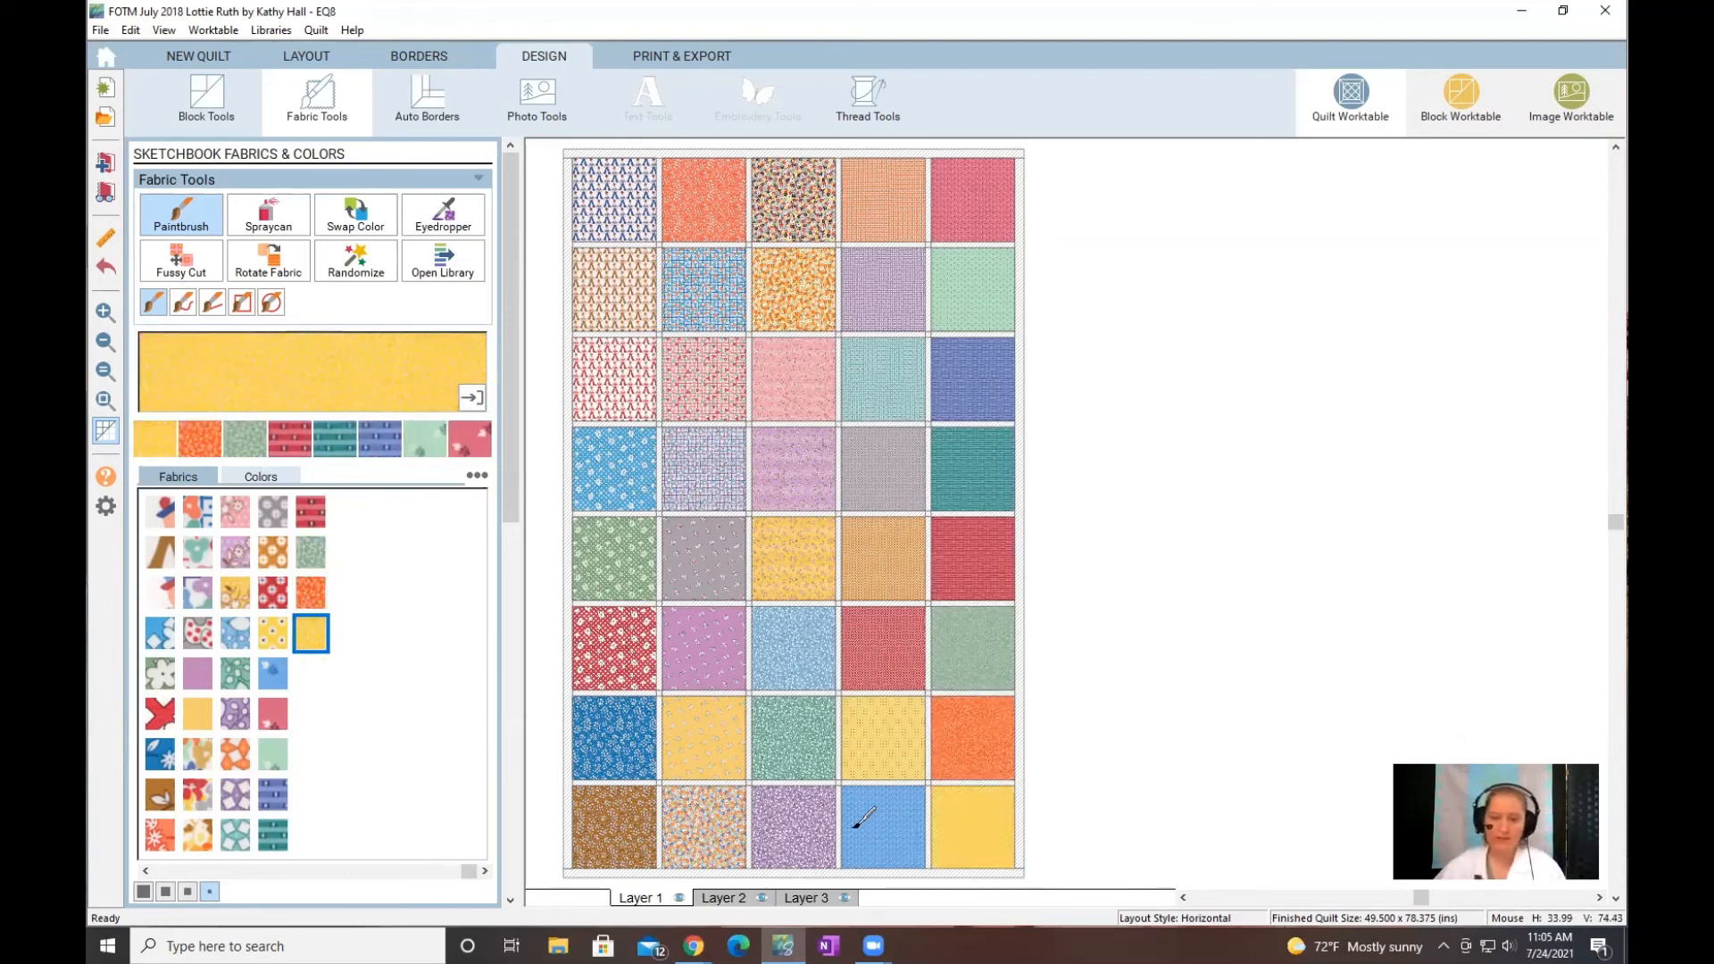
# Step: Paint the quilt's outer border and all horizontal and vertical sashing strips solid black
pyautogui.click(261, 477)
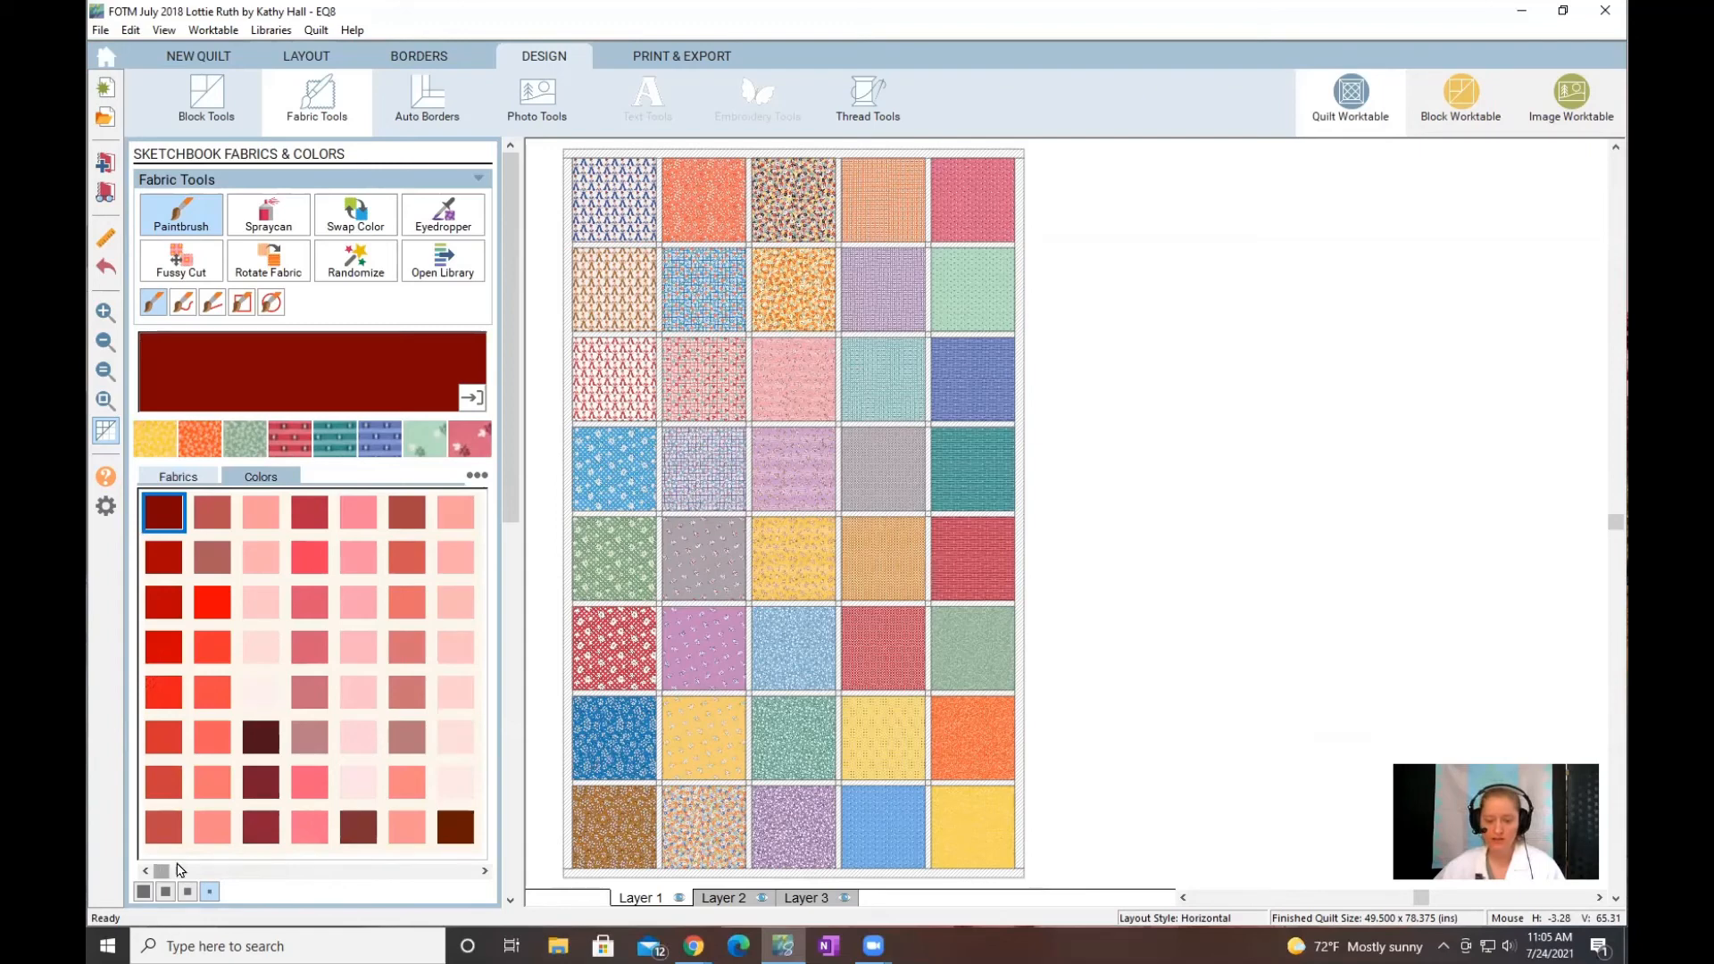
pyautogui.moveTo(178, 871); pyautogui.dragTo(475, 869)
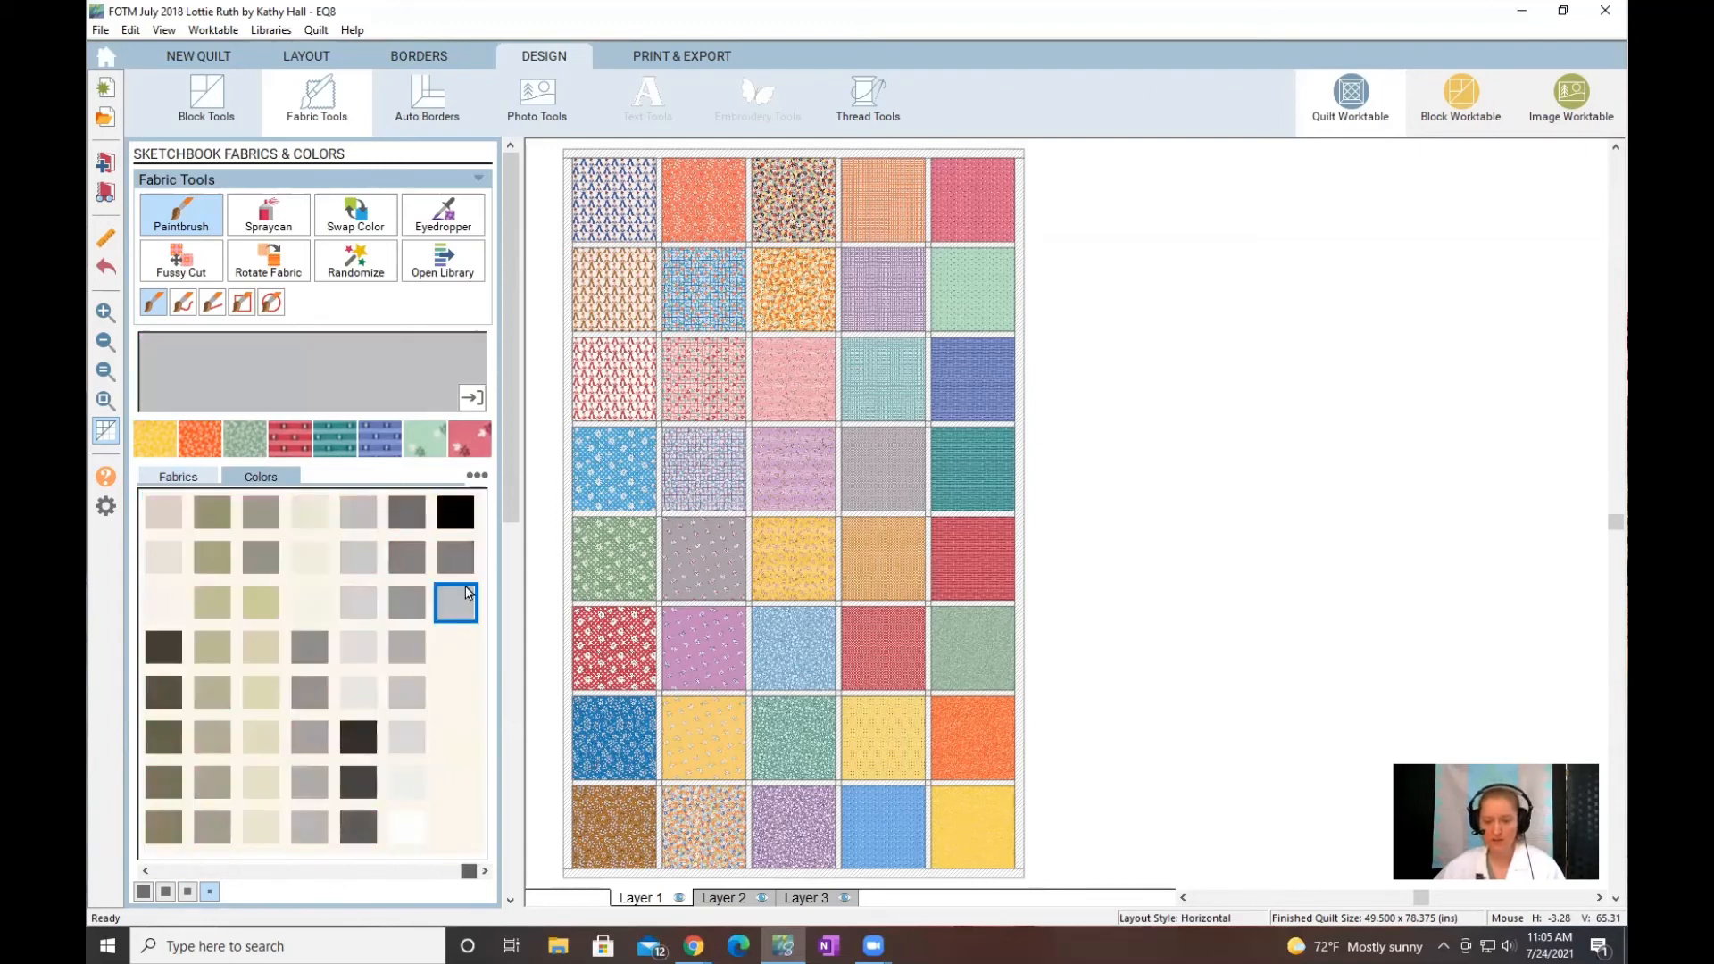
pyautogui.click(456, 508)
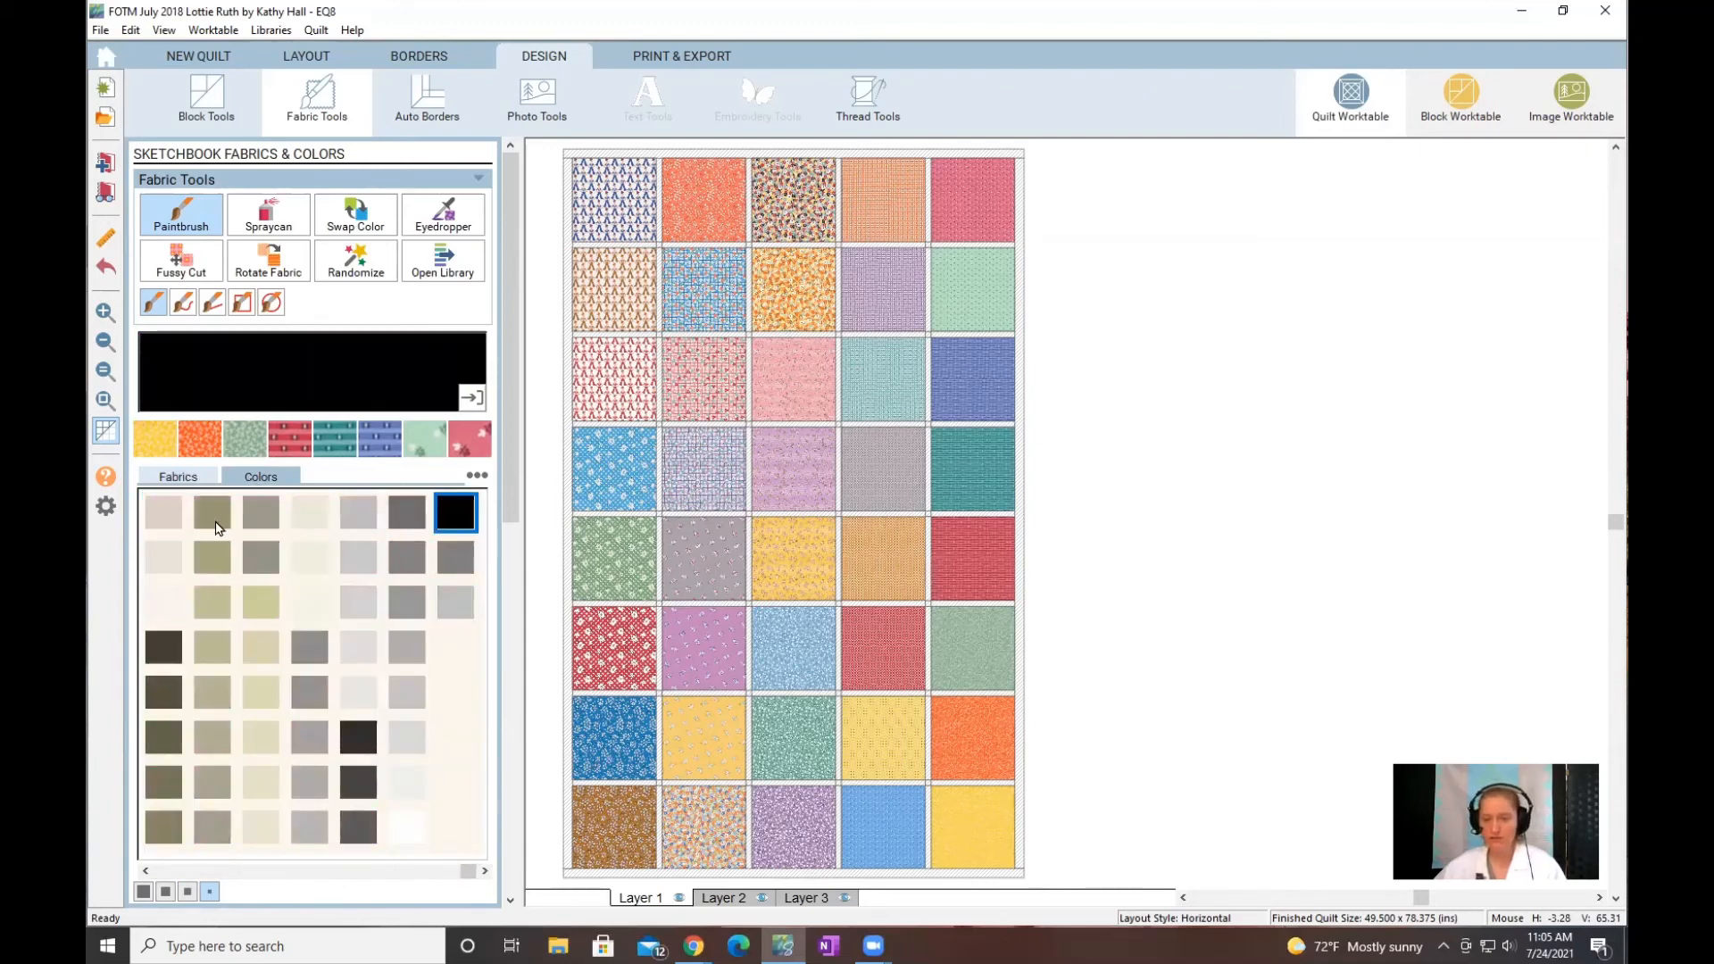
pyautogui.click(573, 152)
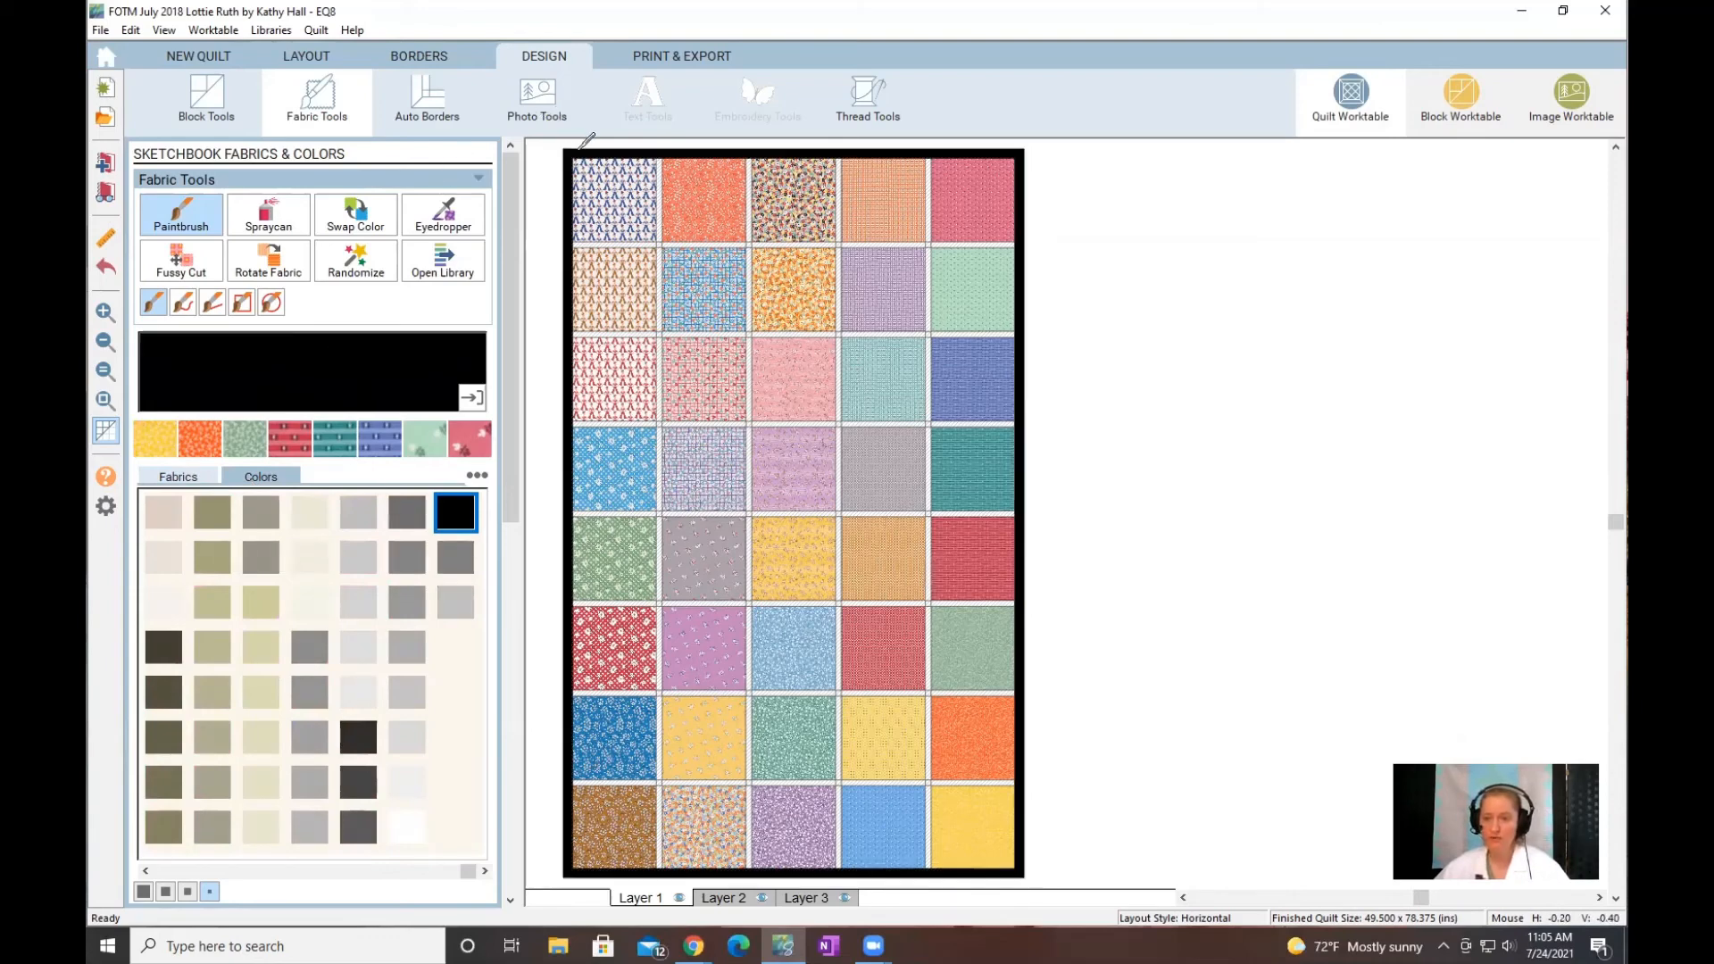
pyautogui.click(660, 242)
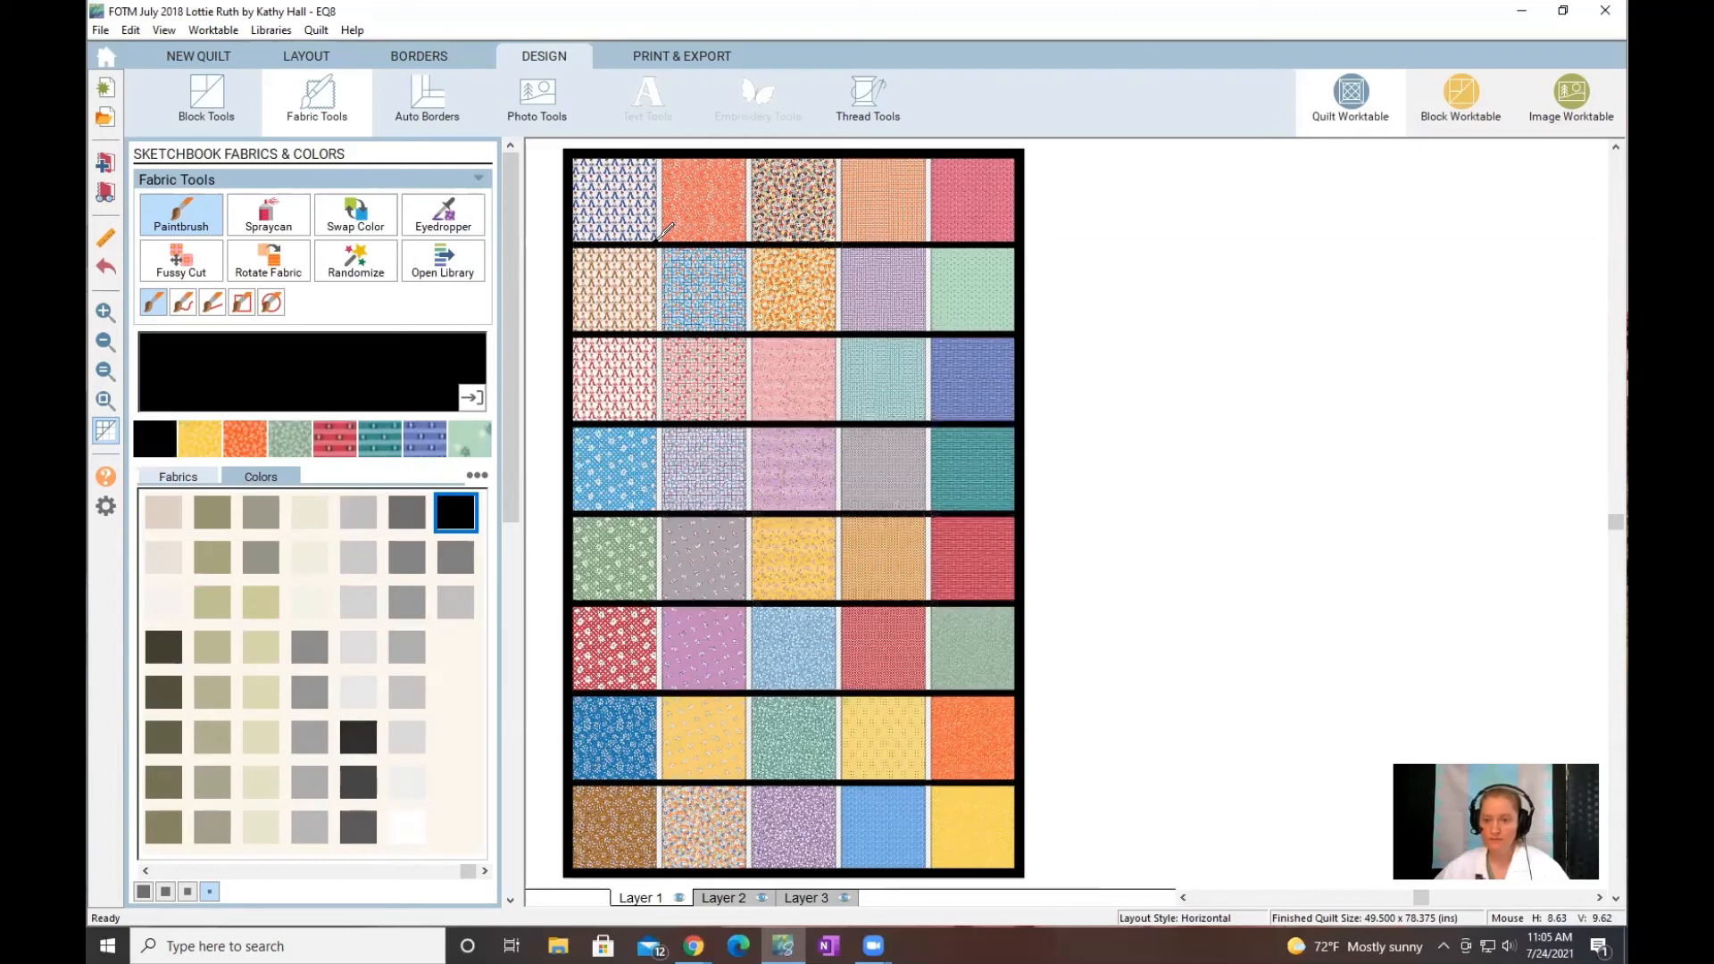
pyautogui.click(661, 232)
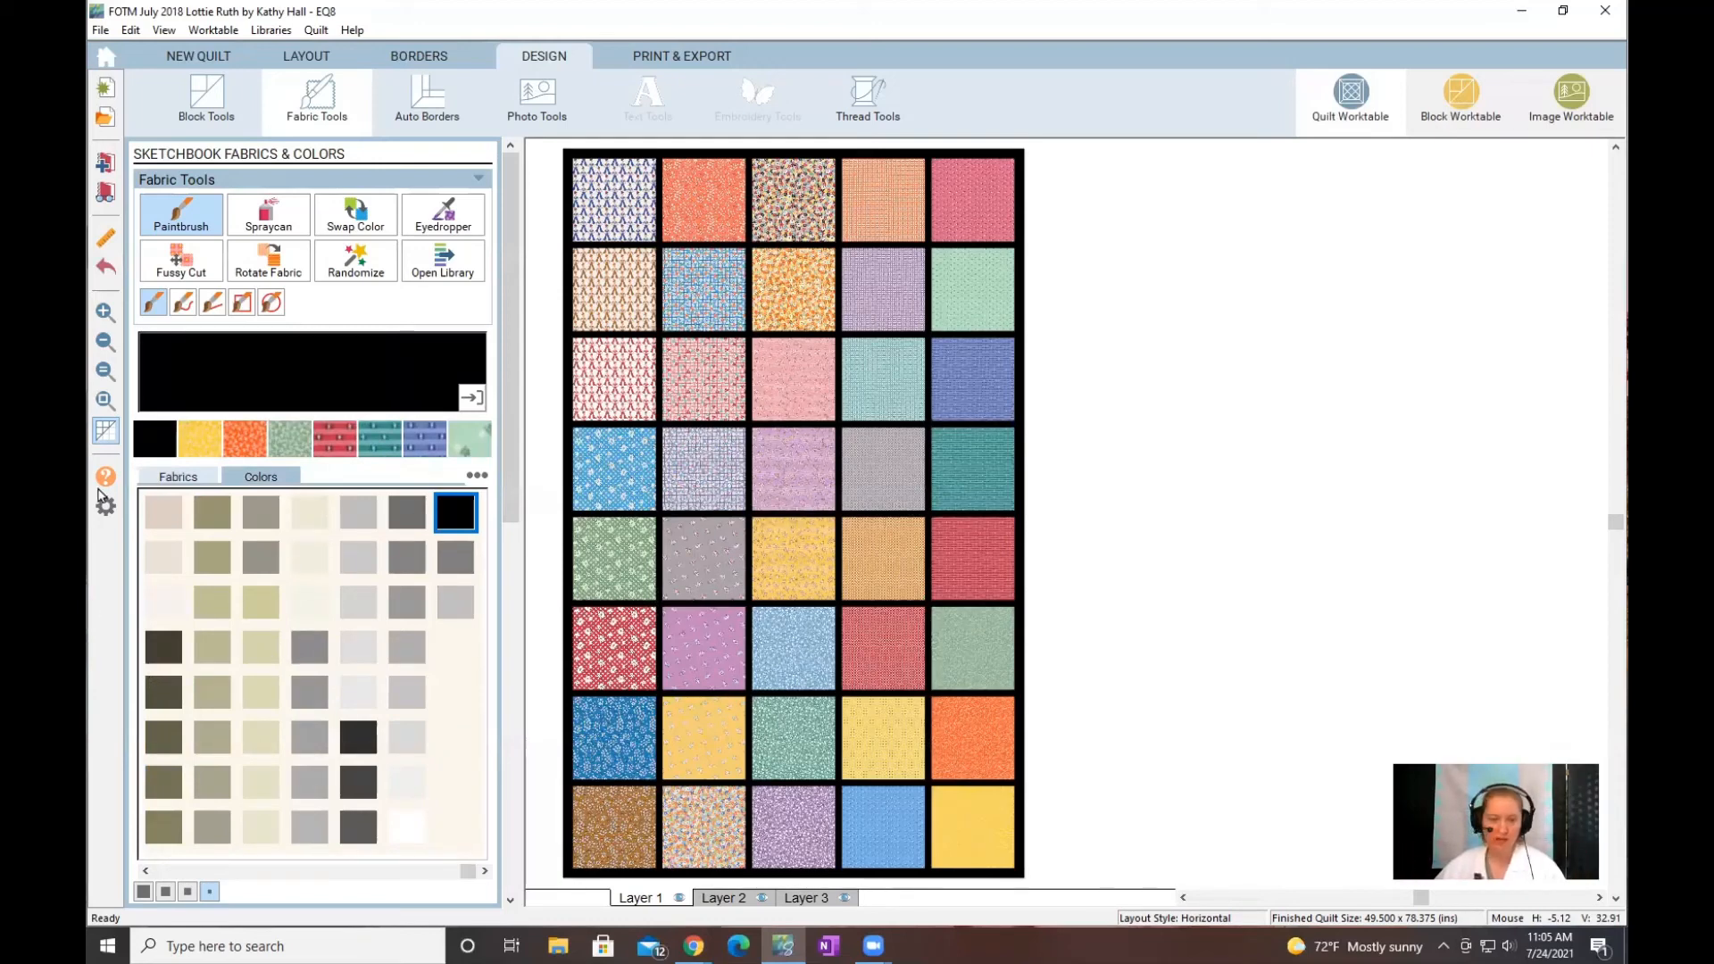
# Step: Inspect the painted fabrics up close and add the finished black-sashed quilt to the project sketchbook
pyautogui.click(104, 310)
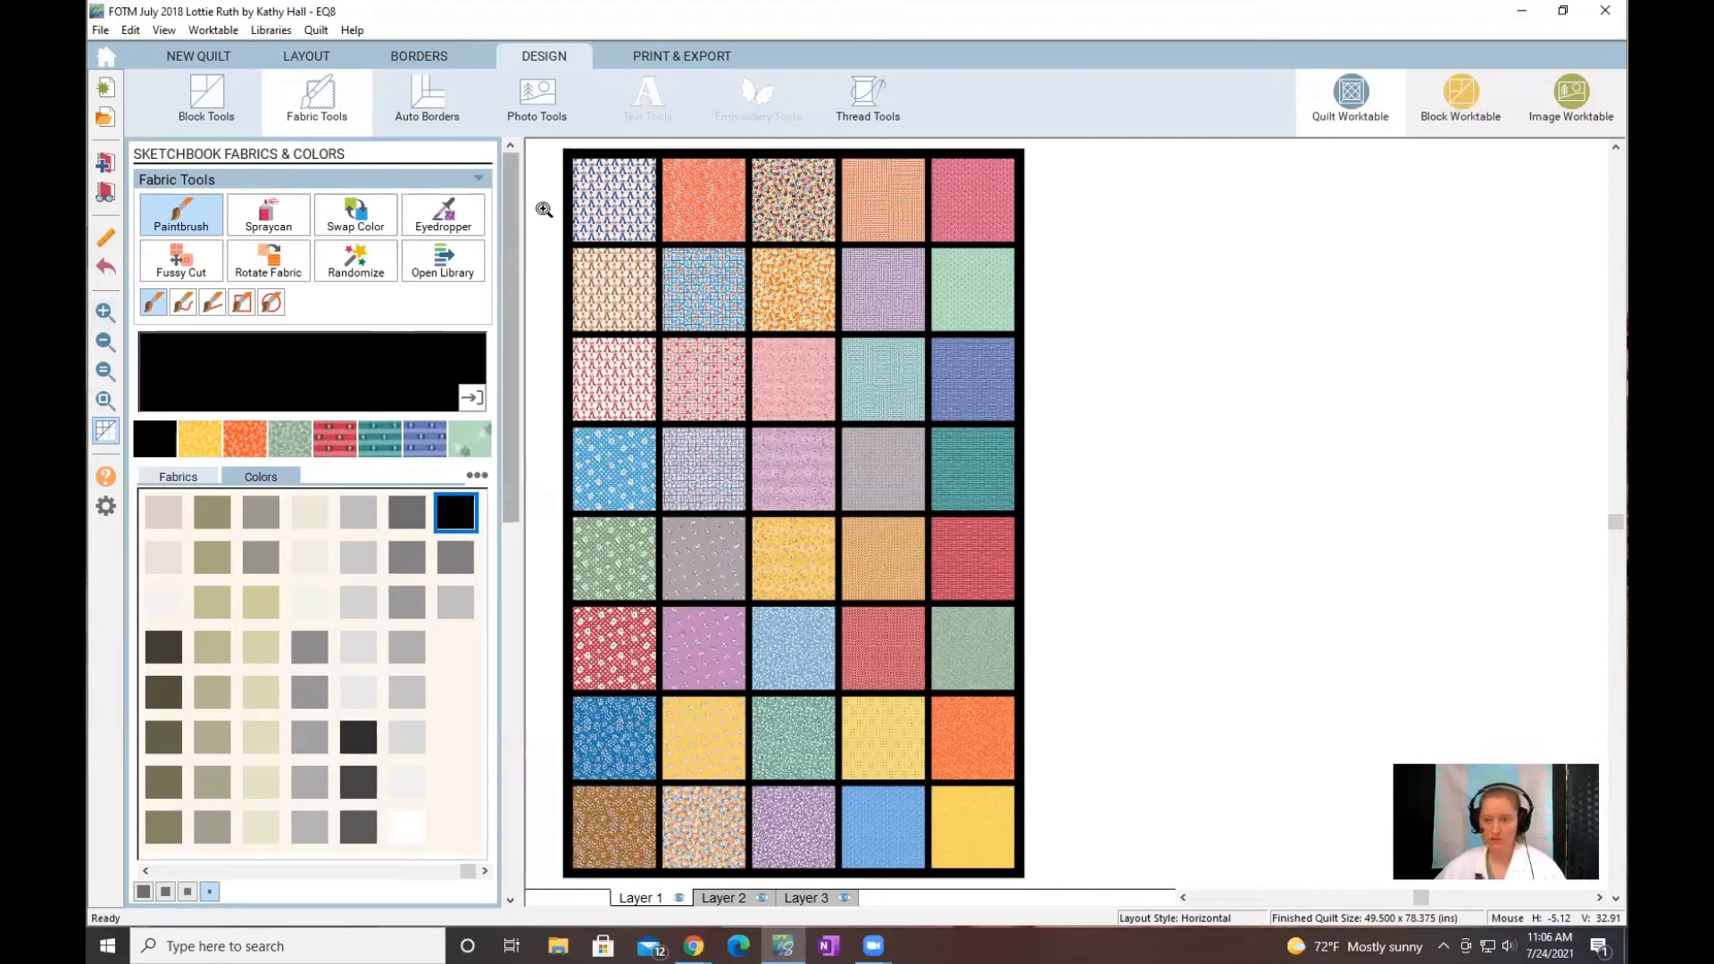
pyautogui.moveTo(555, 187); pyautogui.dragTo(846, 549)
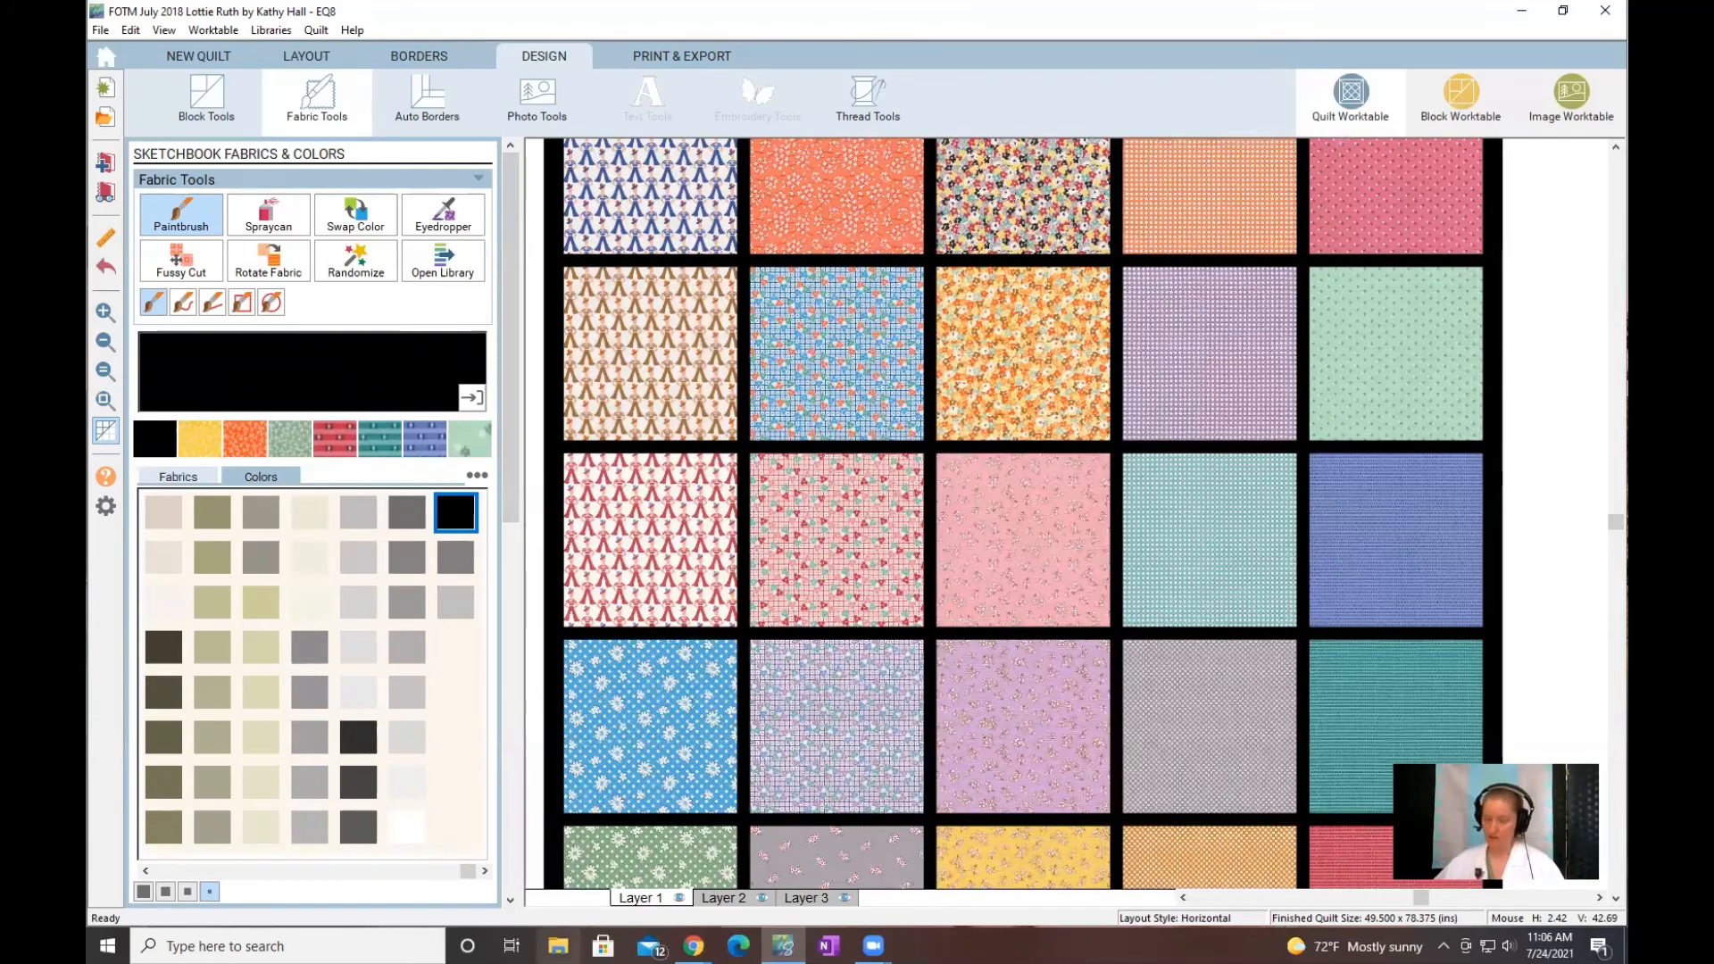
pyautogui.click(103, 401)
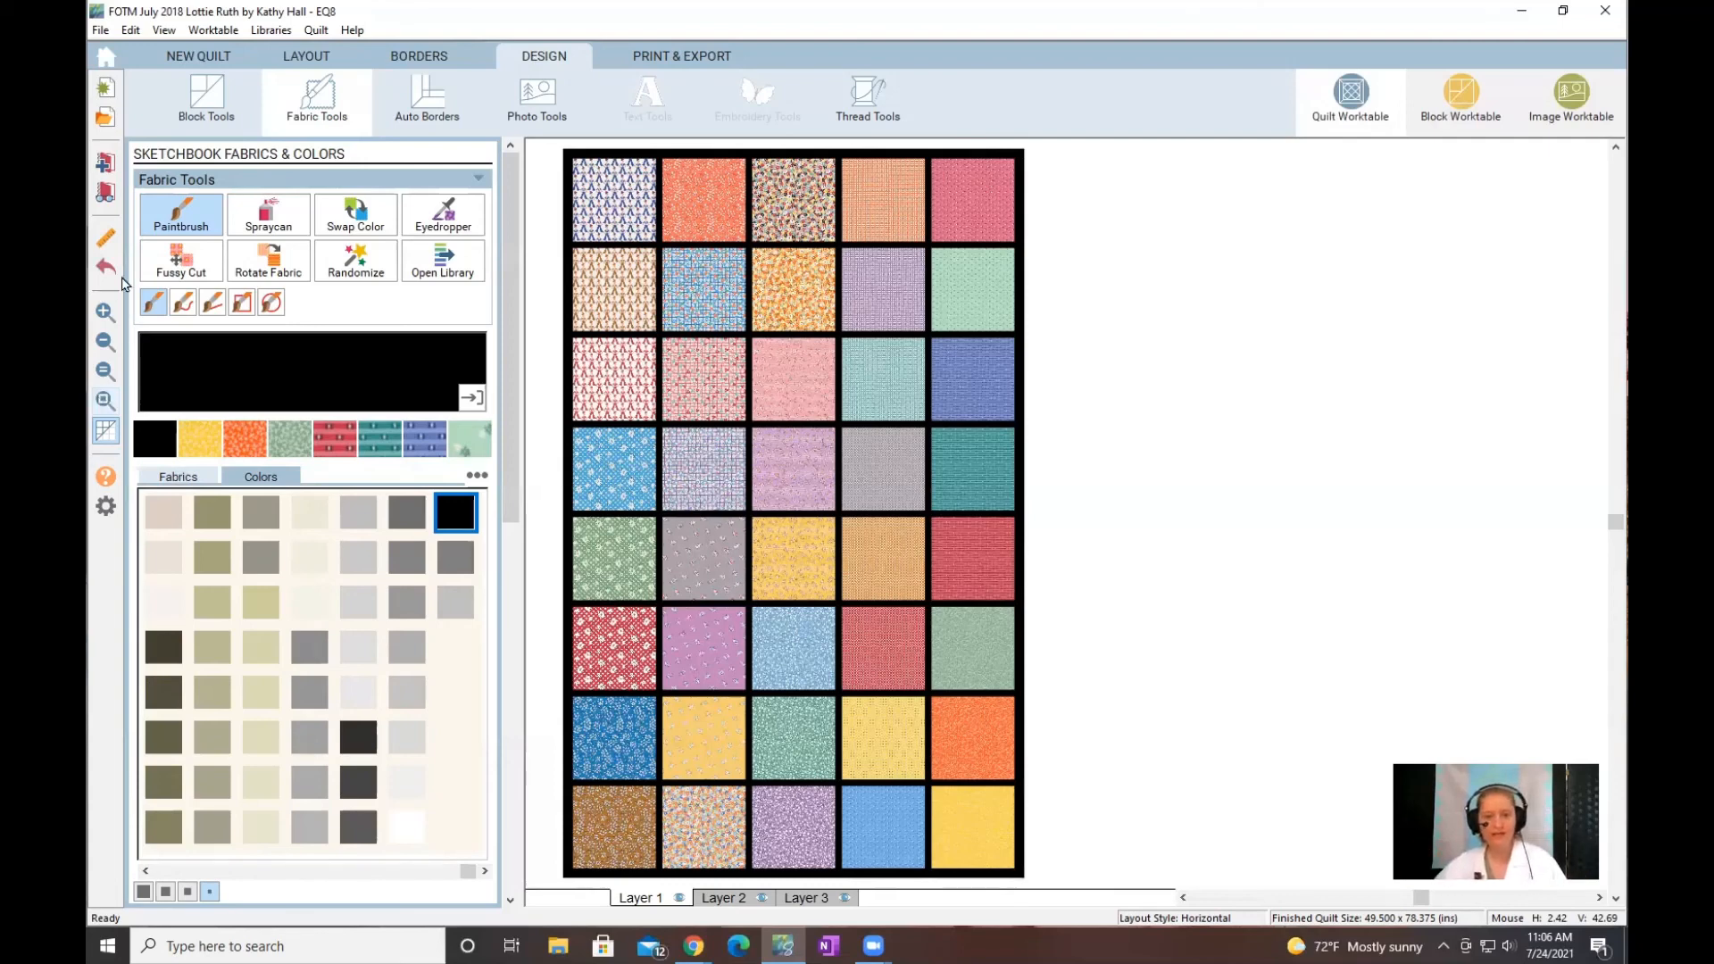
pyautogui.click(108, 164)
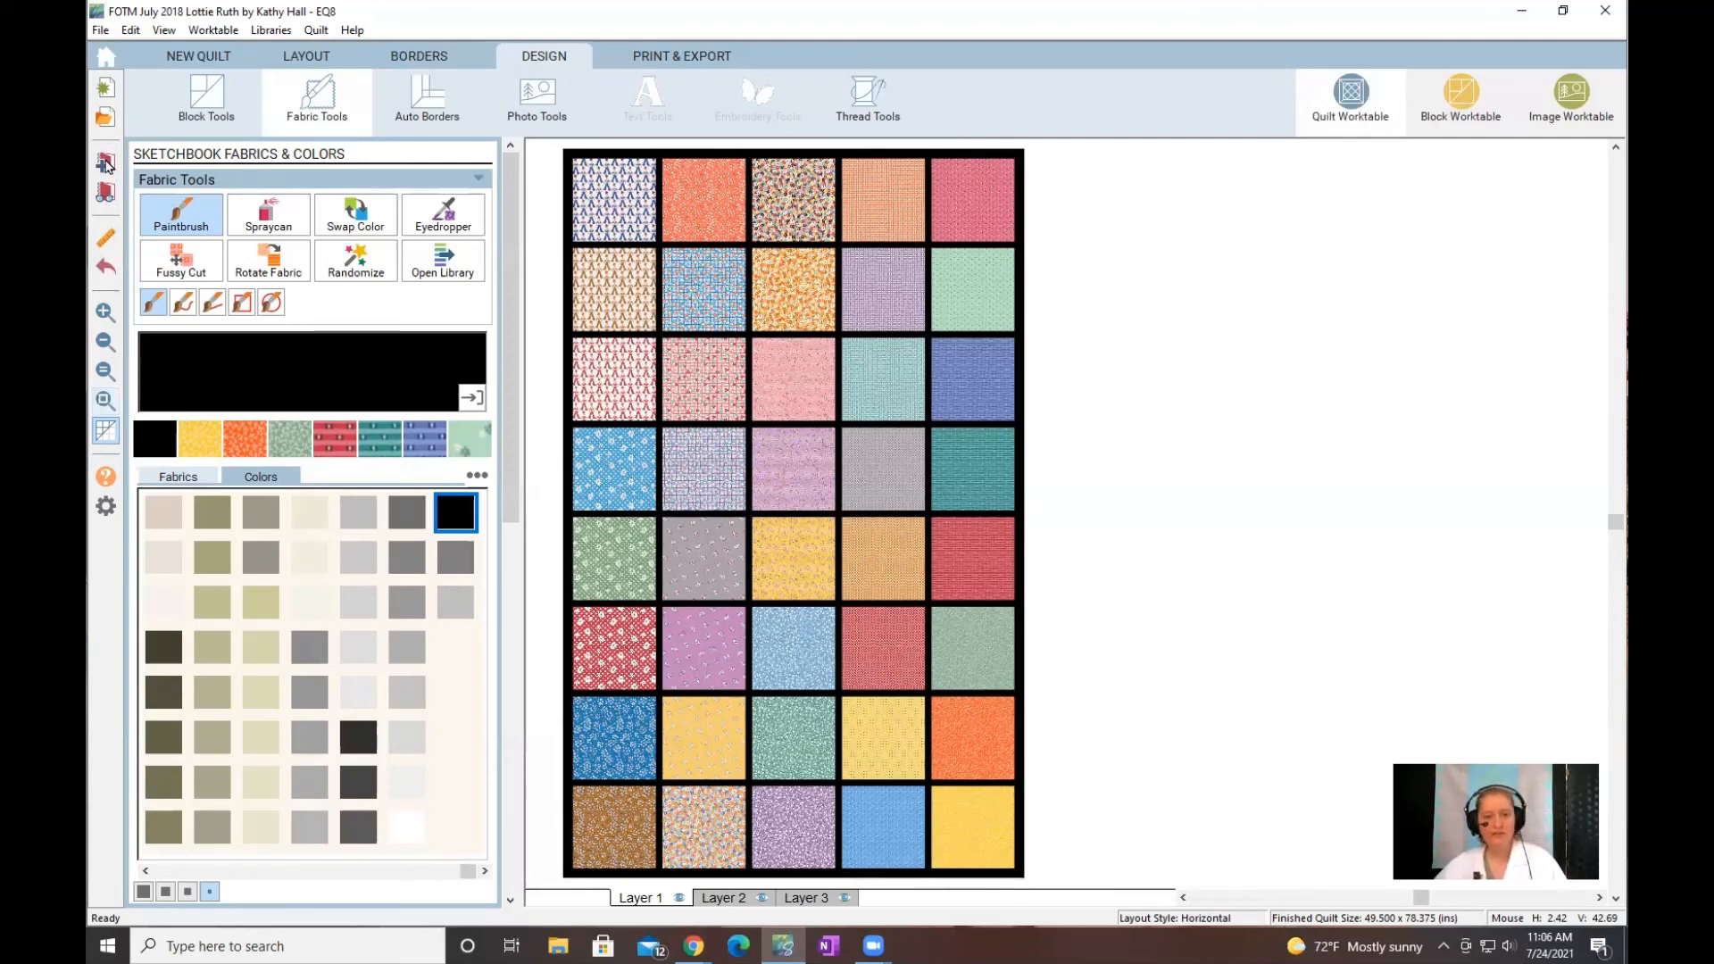
pyautogui.click(107, 164)
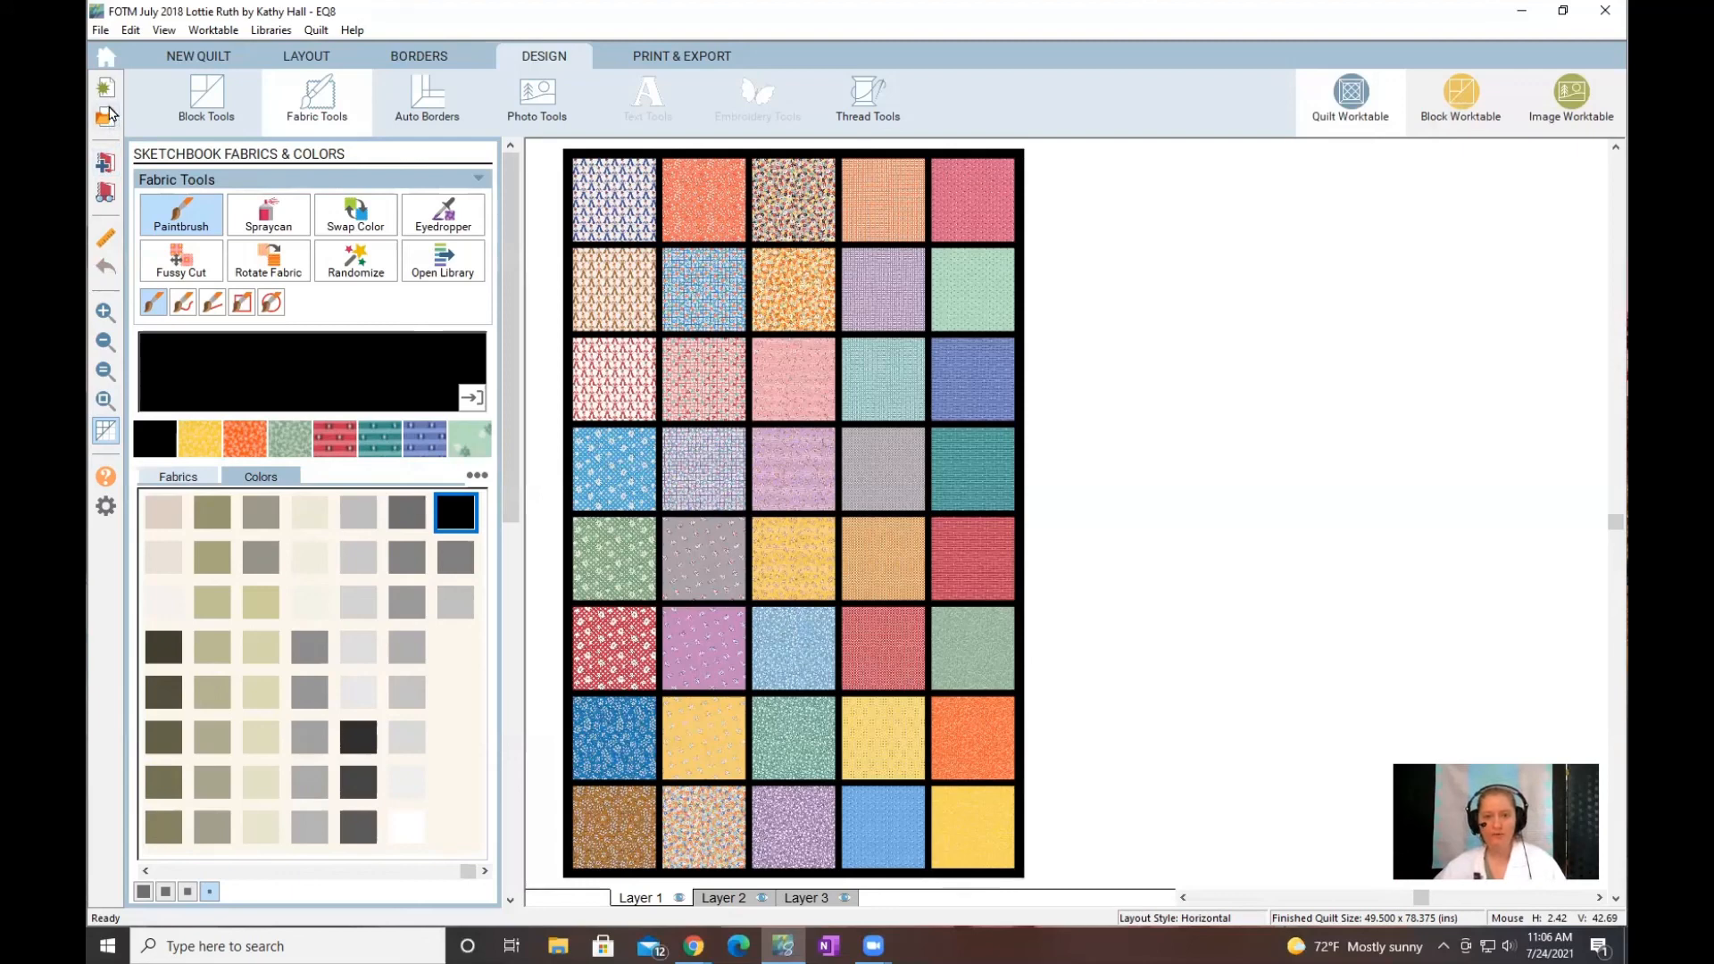
# Step: View the saved quilts in the project sketchbook
pyautogui.click(107, 117)
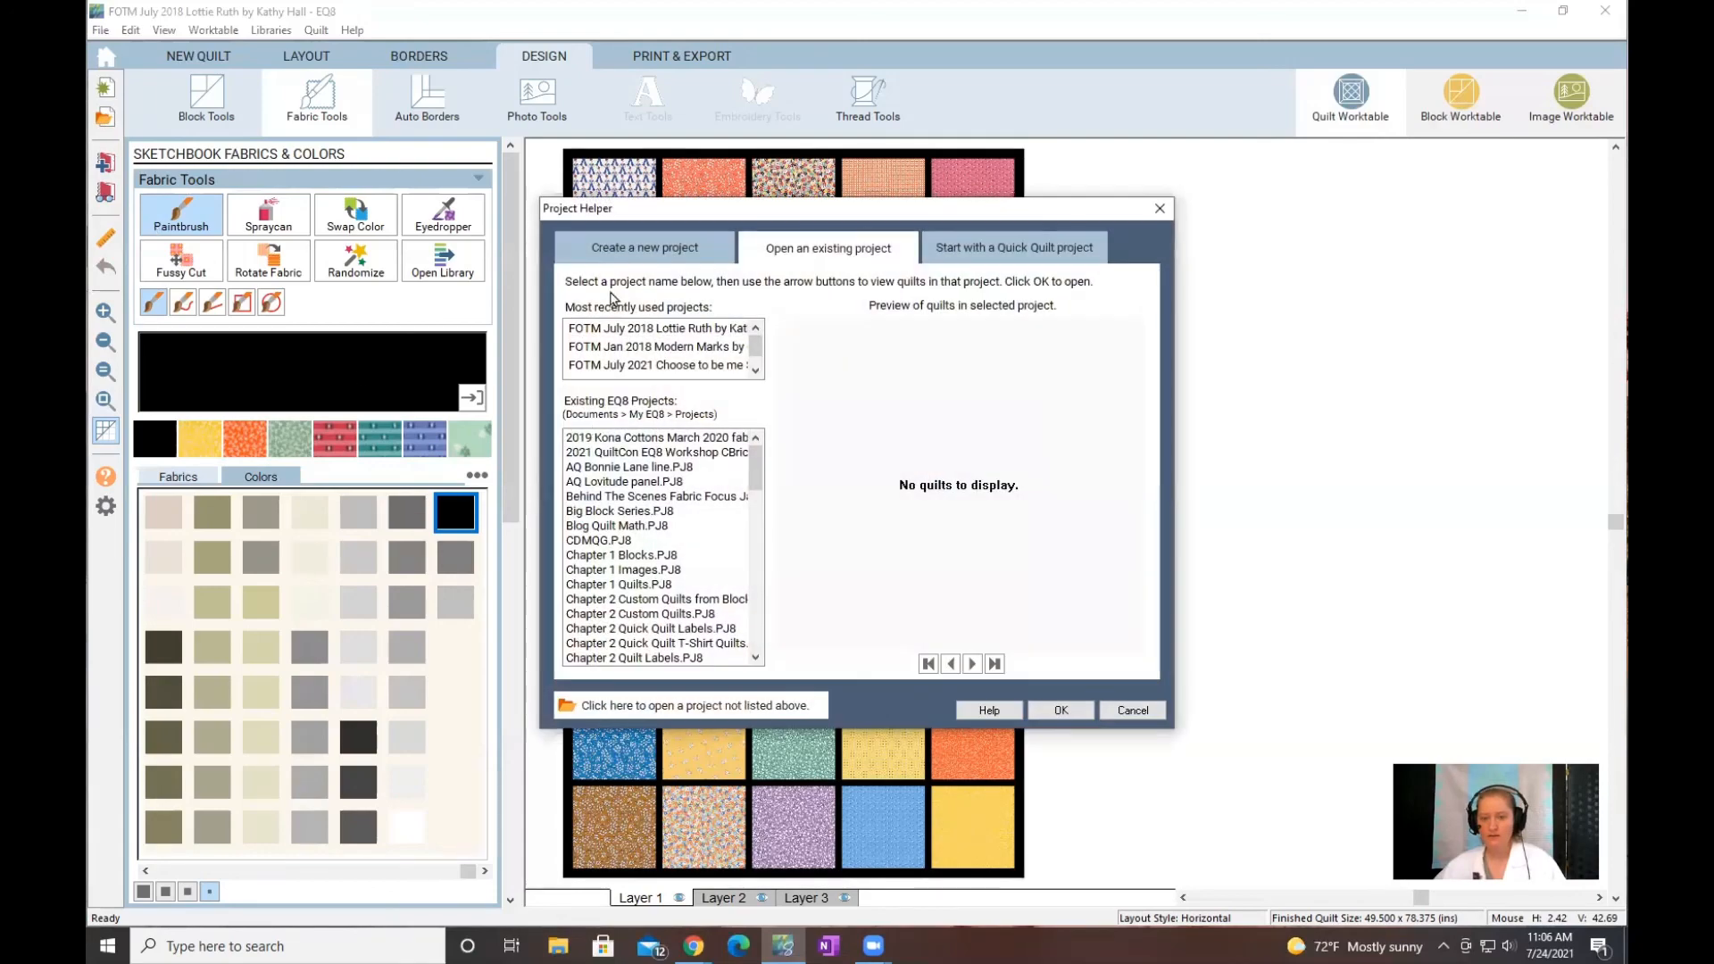
pyautogui.click(1160, 208)
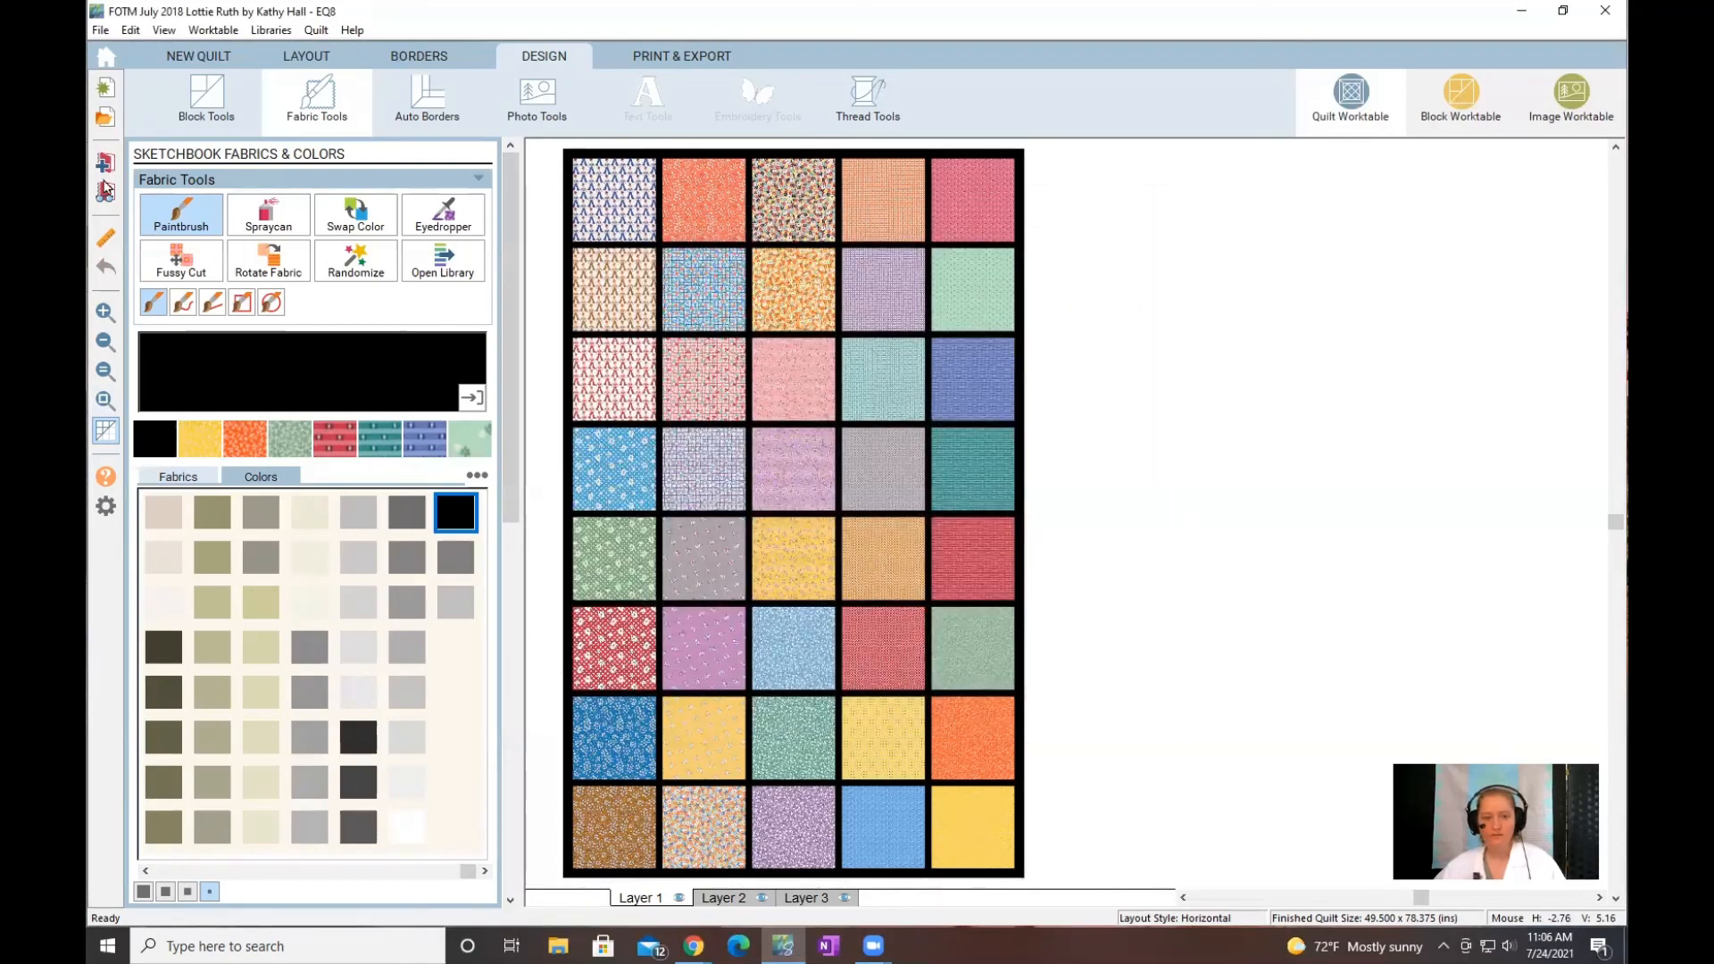
pyautogui.click(105, 193)
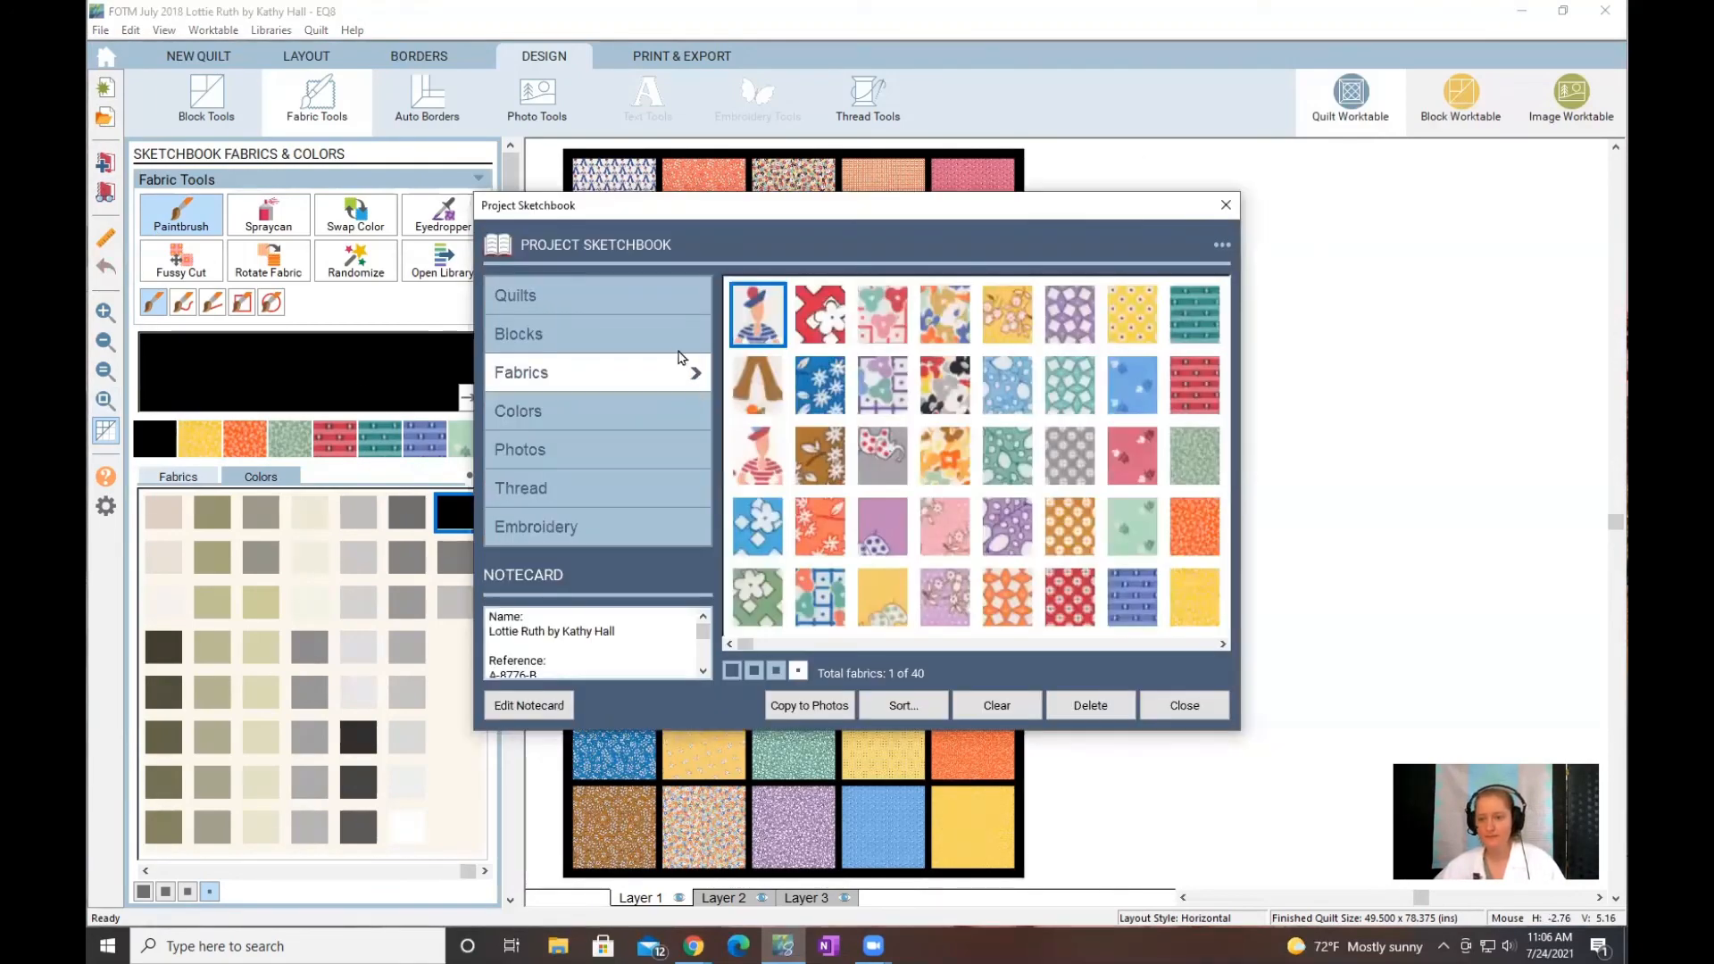
pyautogui.click(651, 296)
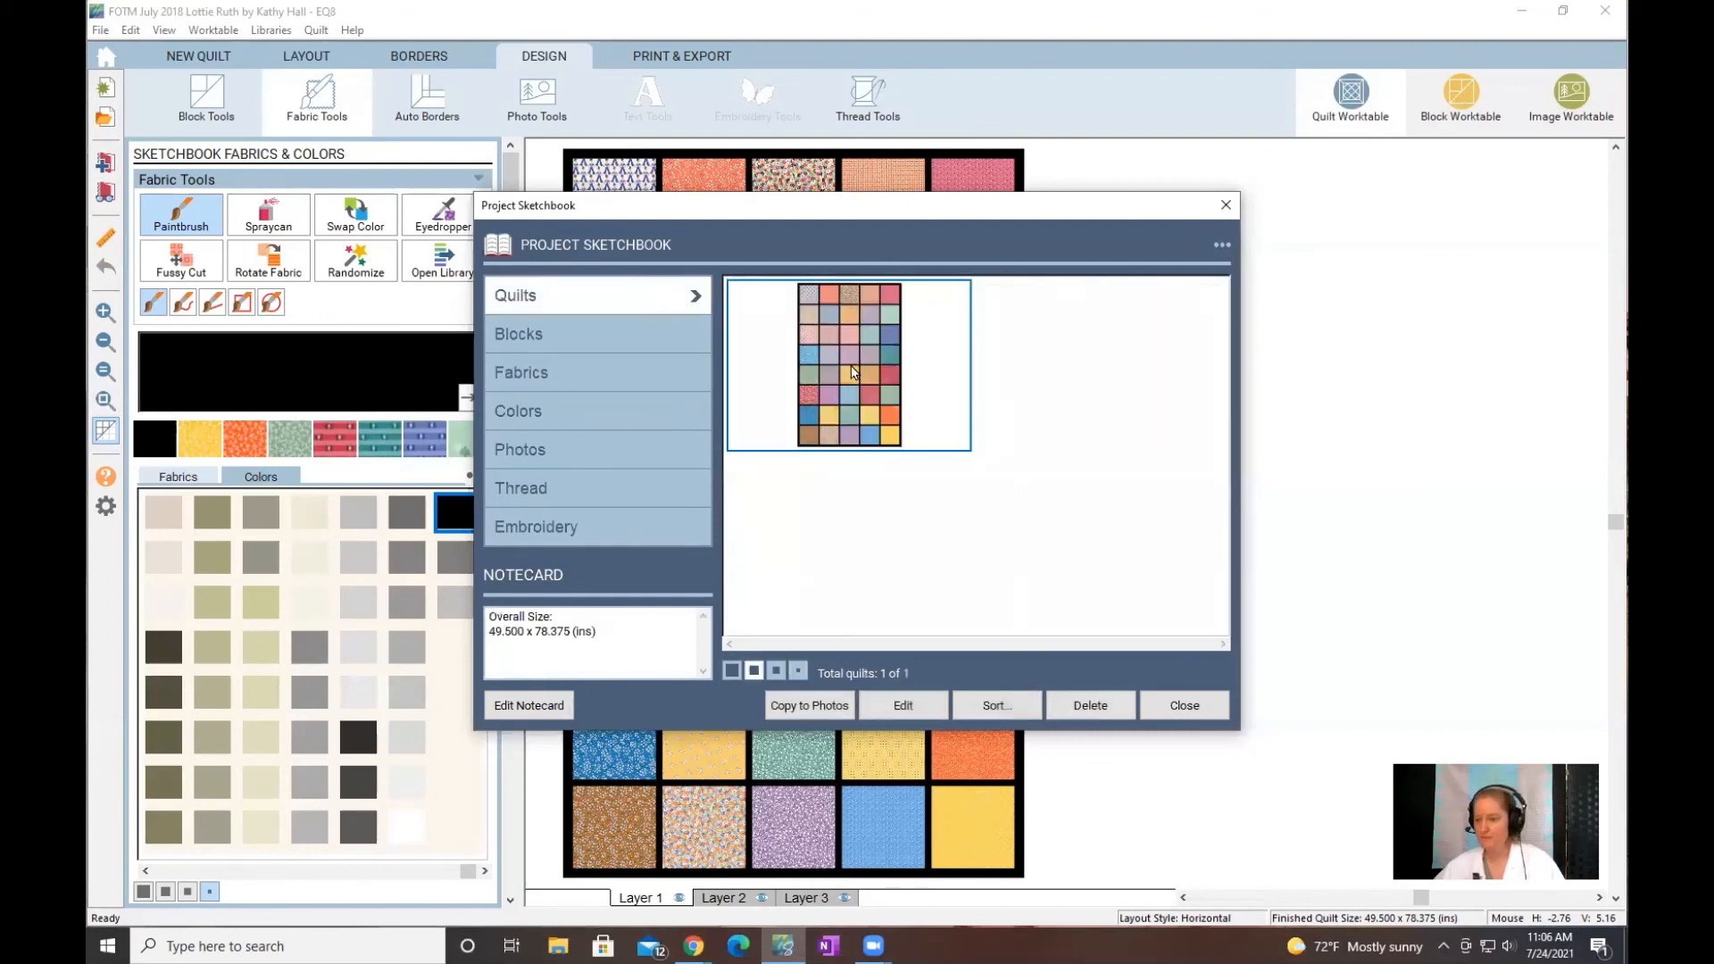